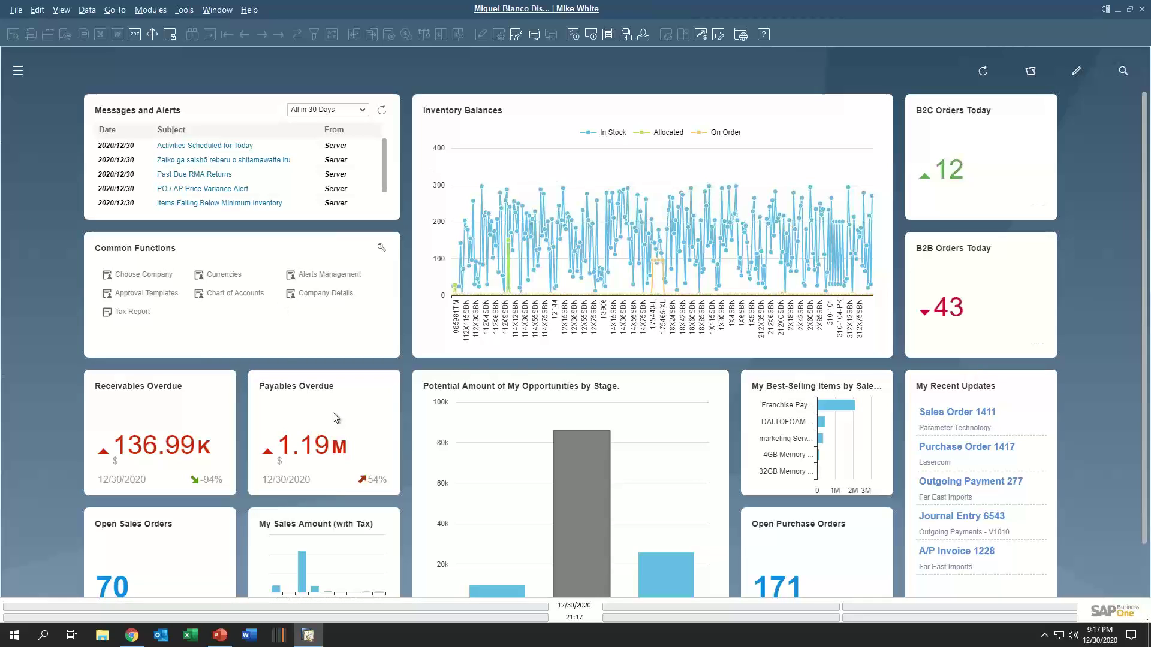
# Step: Review the list of available cockpit templates and close it without applying any
pyautogui.click(1030, 71)
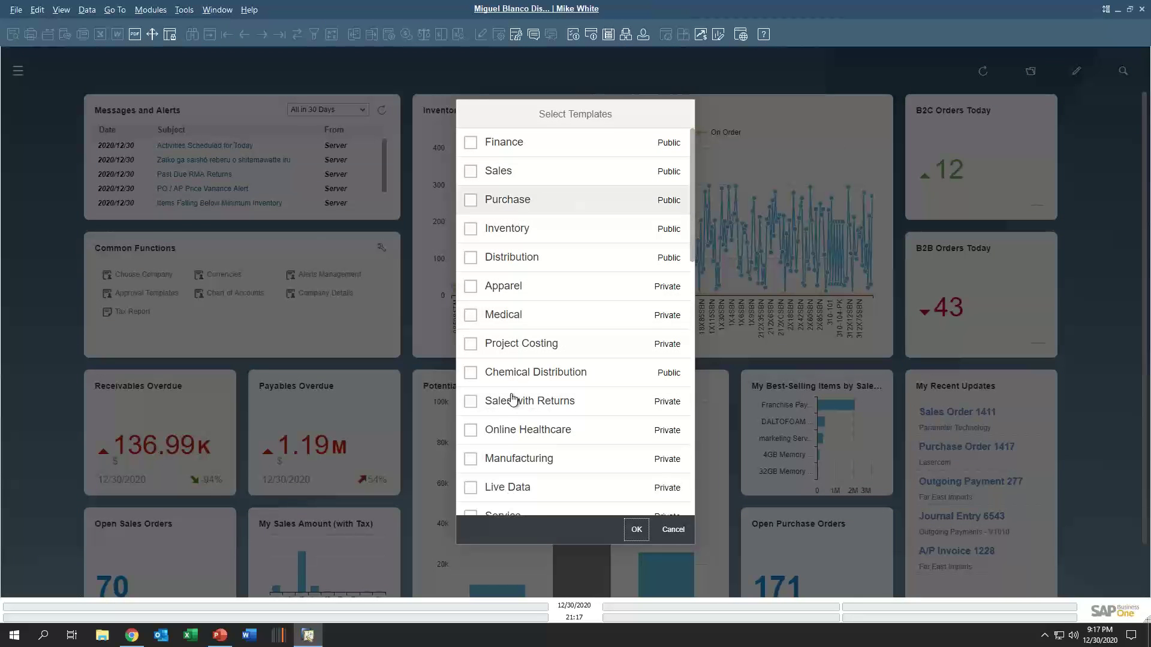
pyautogui.click(662, 531)
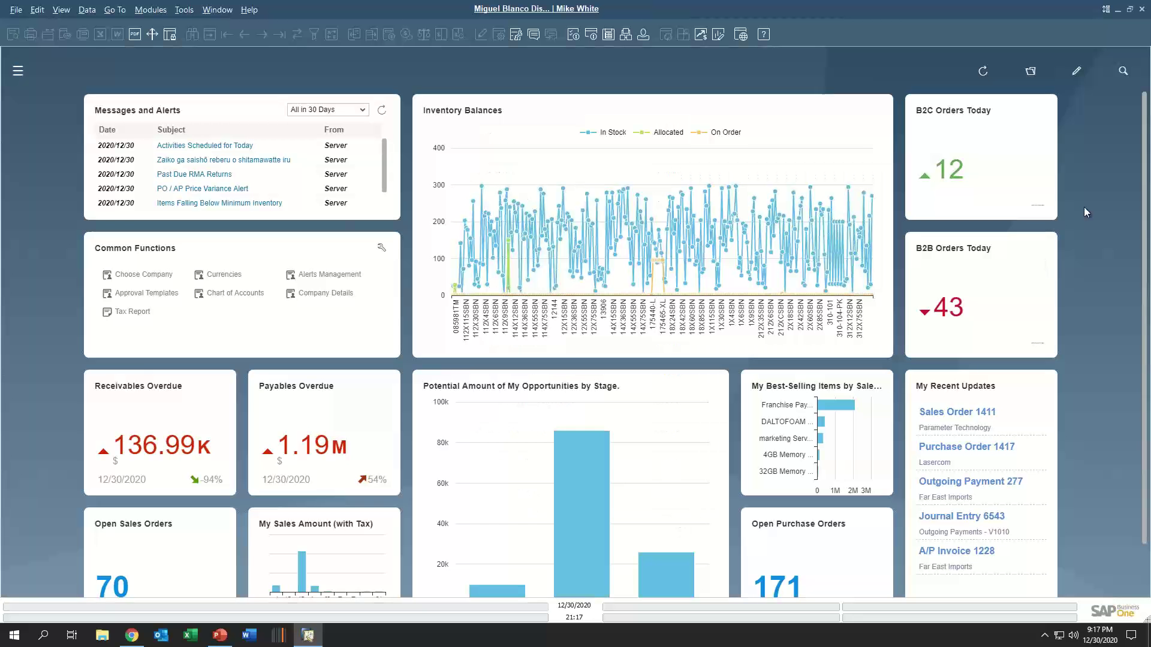
# Step: Put the cockpit into edit mode, browse the Widget Gallery's dashboard tiles and update My Cockpit
pyautogui.click(1077, 72)
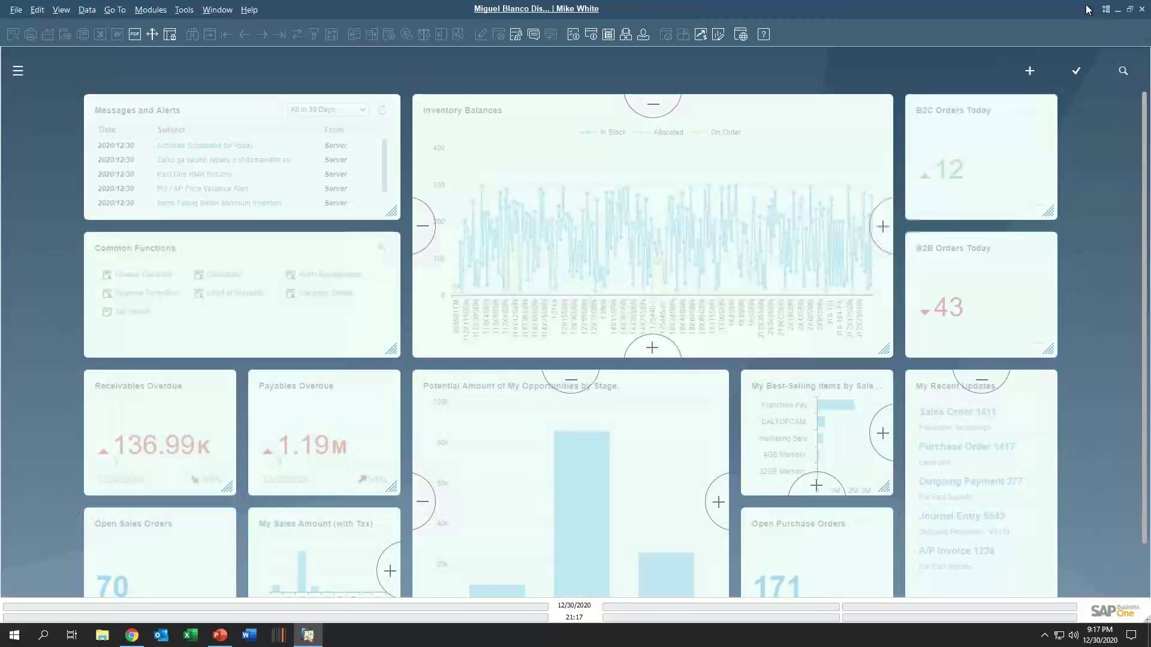
pyautogui.click(1030, 72)
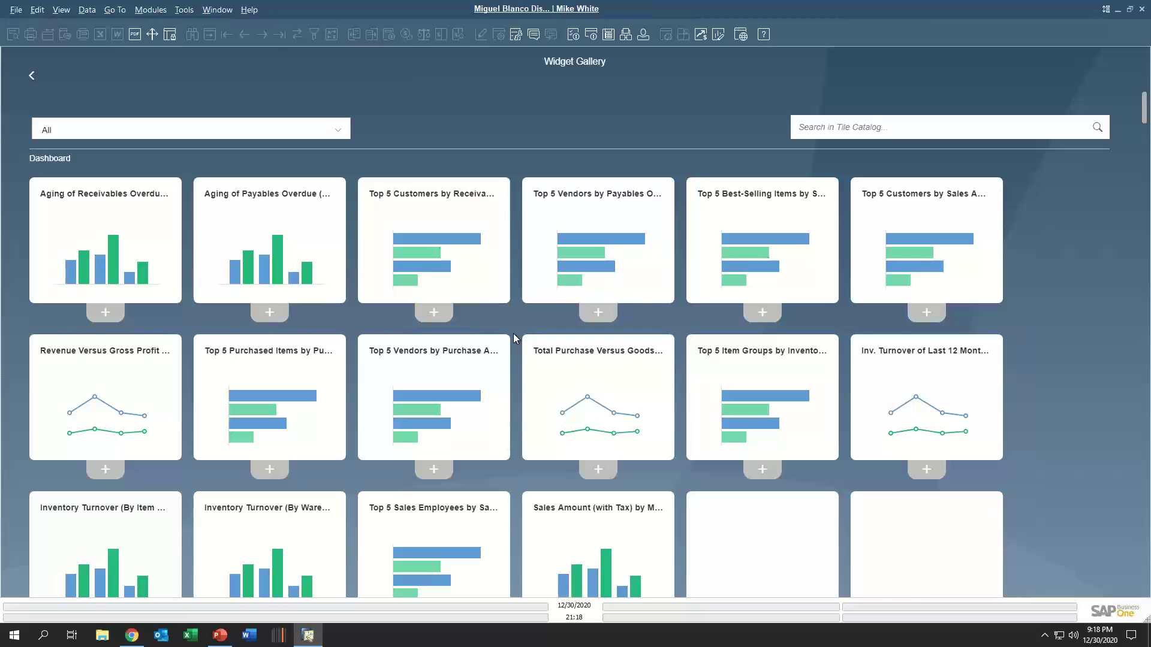
pyautogui.scroll(-5, 513, 333)
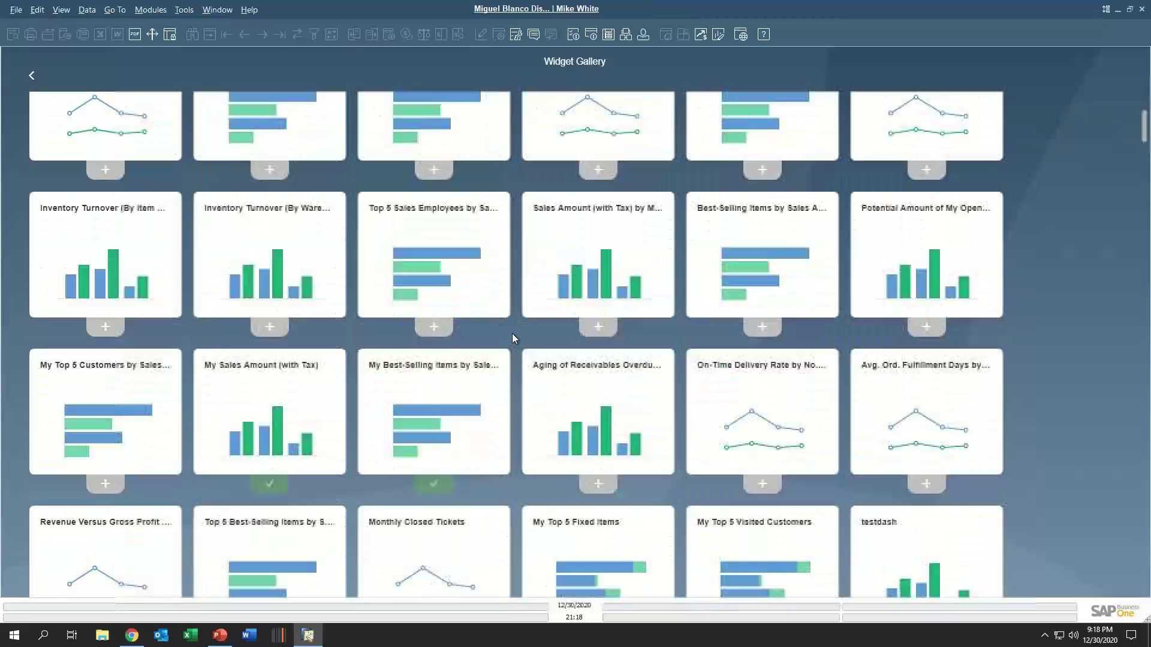
pyautogui.scroll(-5, 512, 334)
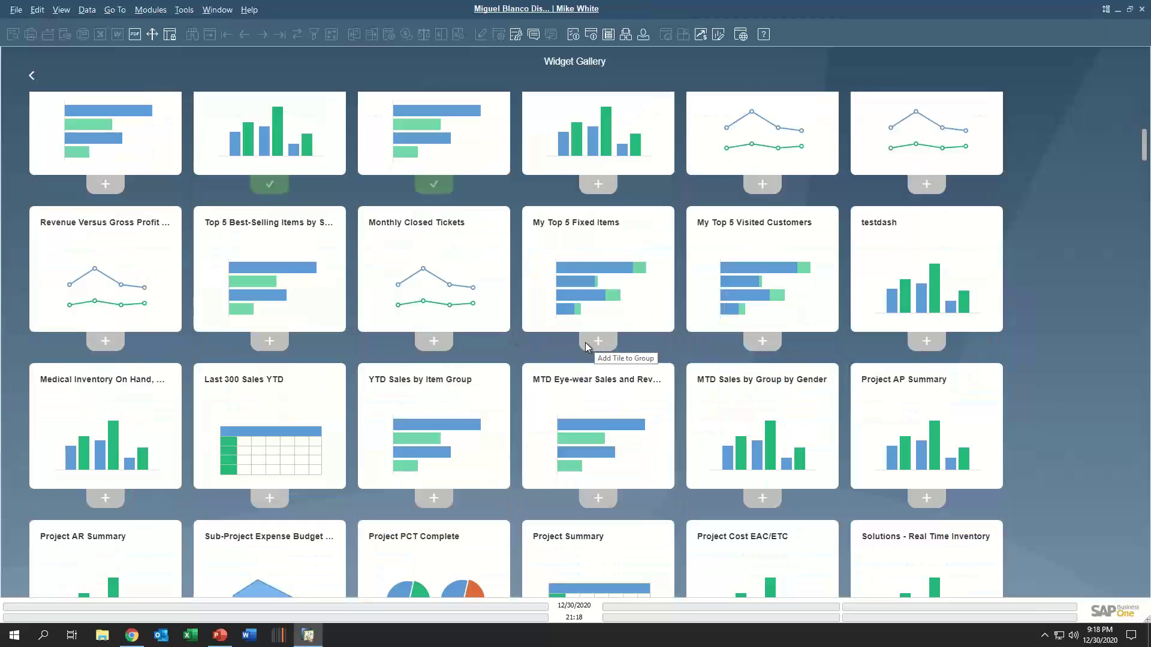
pyautogui.click(33, 77)
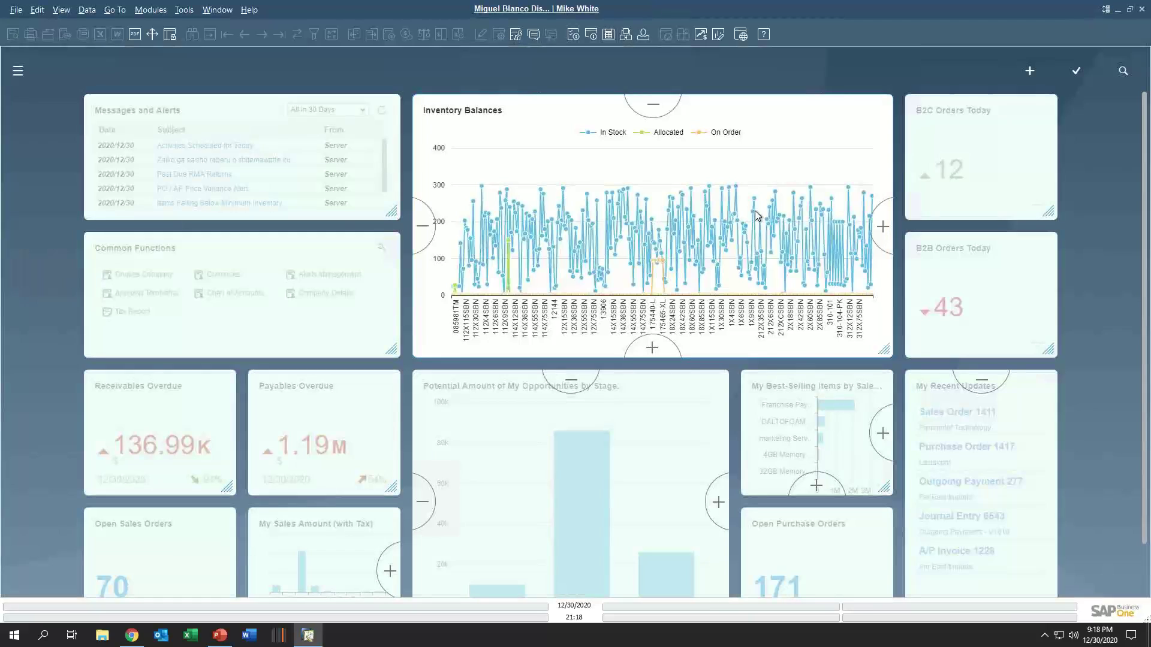
pyautogui.click(1076, 73)
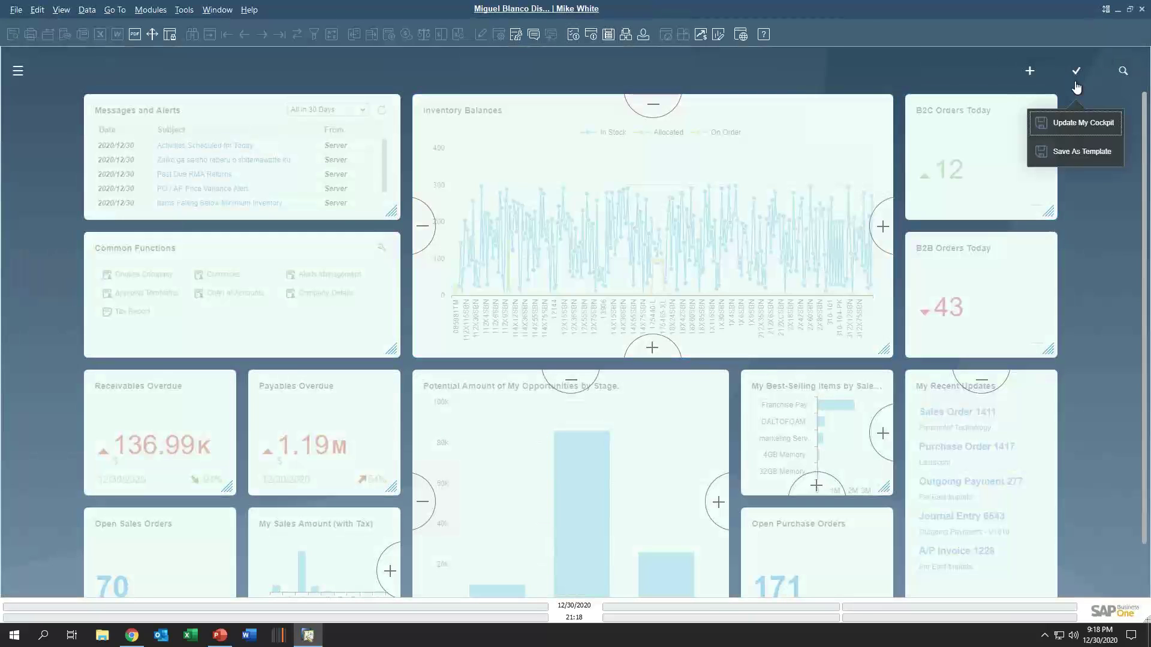
pyautogui.click(1086, 123)
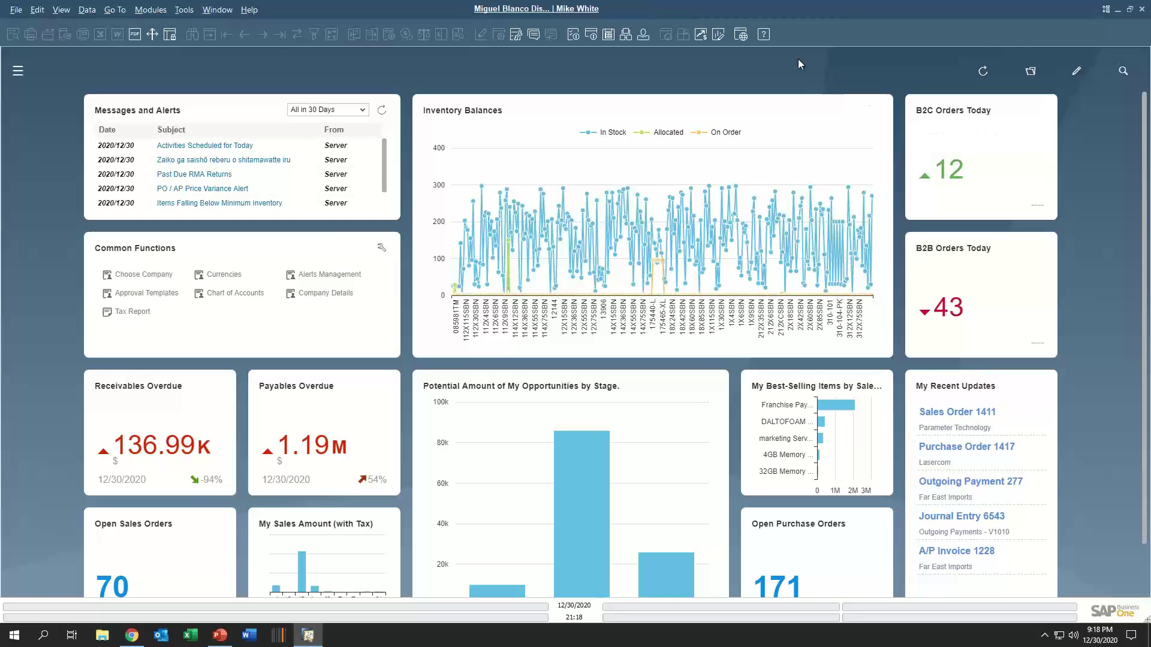
# Step: Open the Capacity Utilization Today dashboard in the Pervasive Analytics designer
pyautogui.click(718, 36)
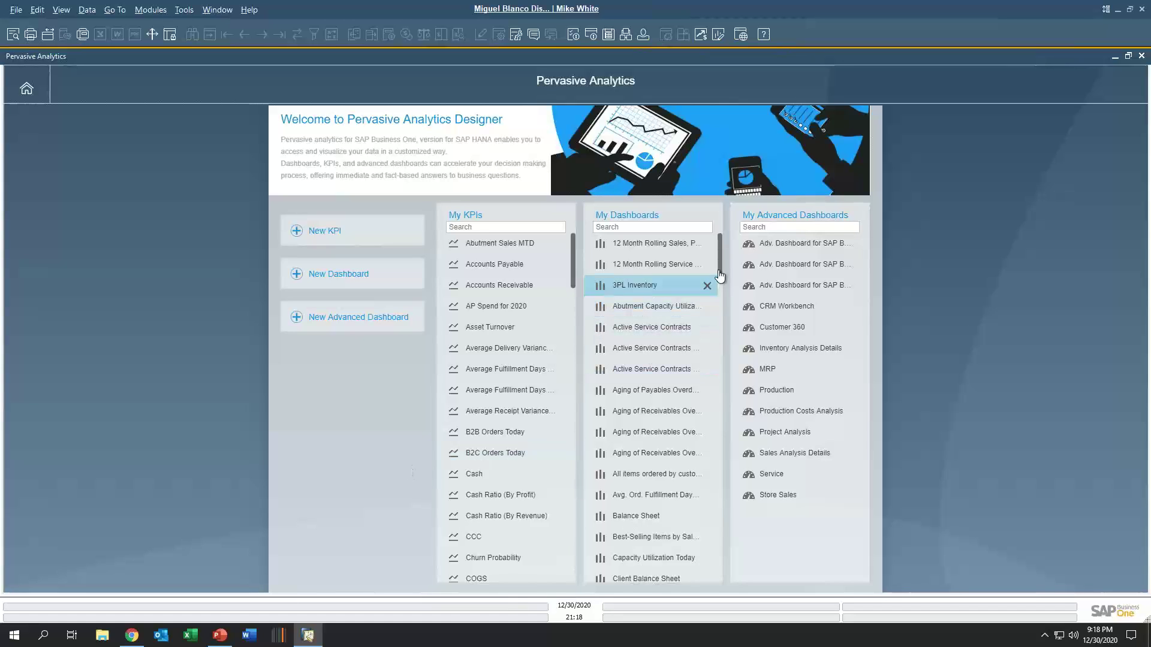
pyautogui.moveTo(719, 275); pyautogui.dragTo(720, 294)
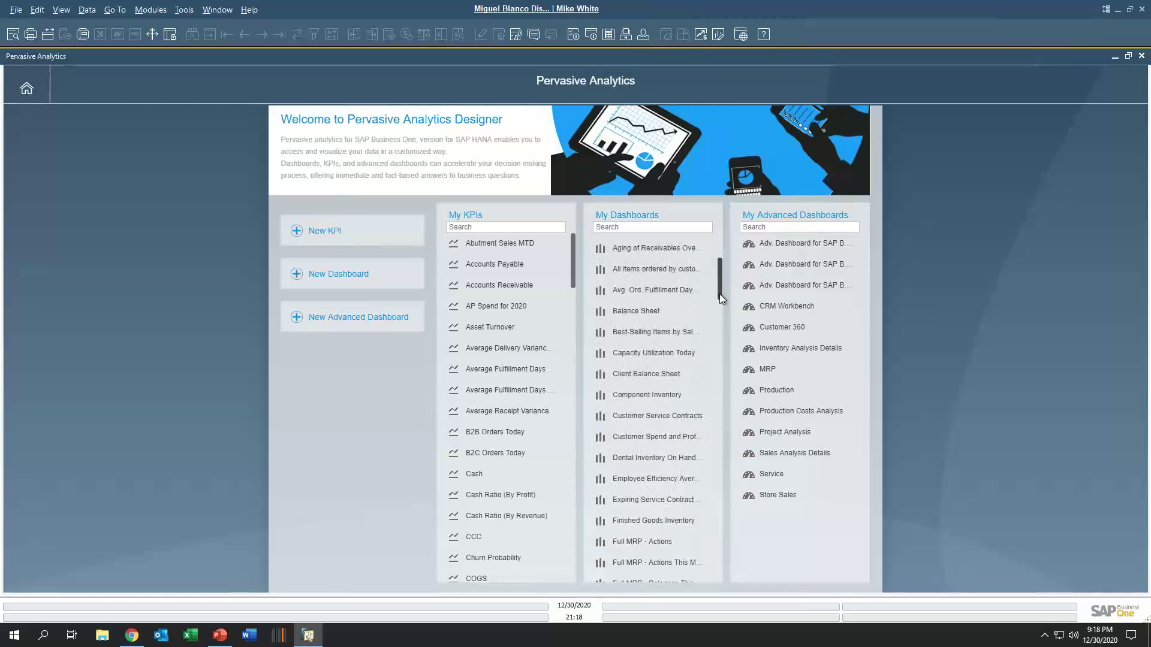
pyautogui.click(653, 357)
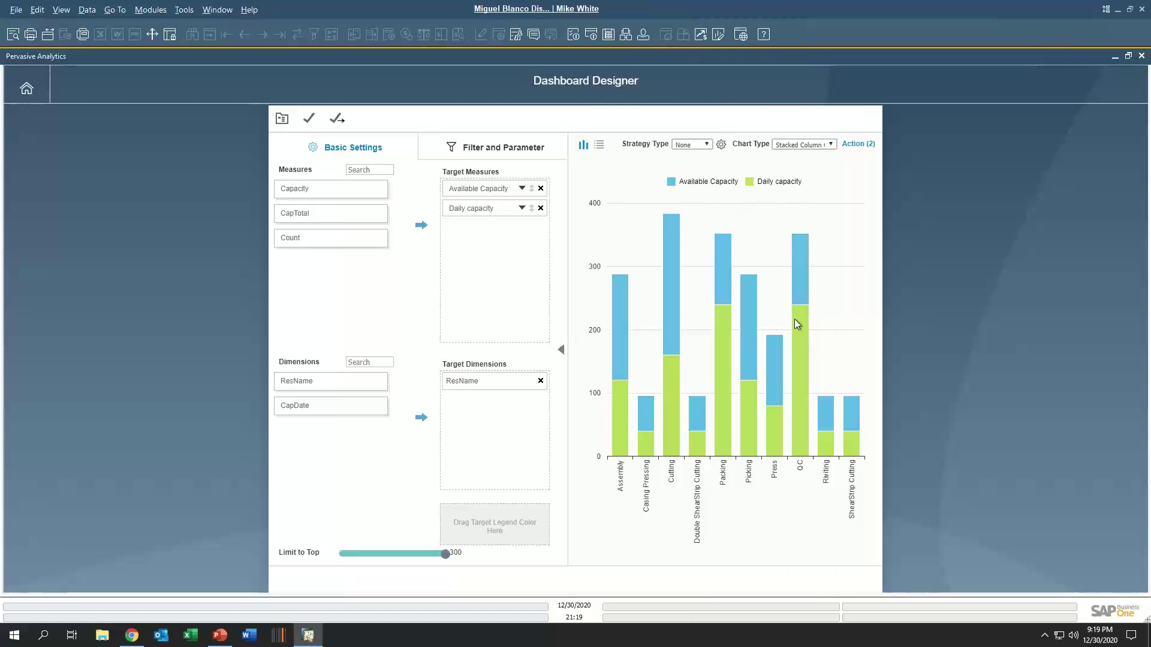
# Step: Try the Column Line, Pie and Area chart types on the capacity dashboard
pyautogui.click(832, 145)
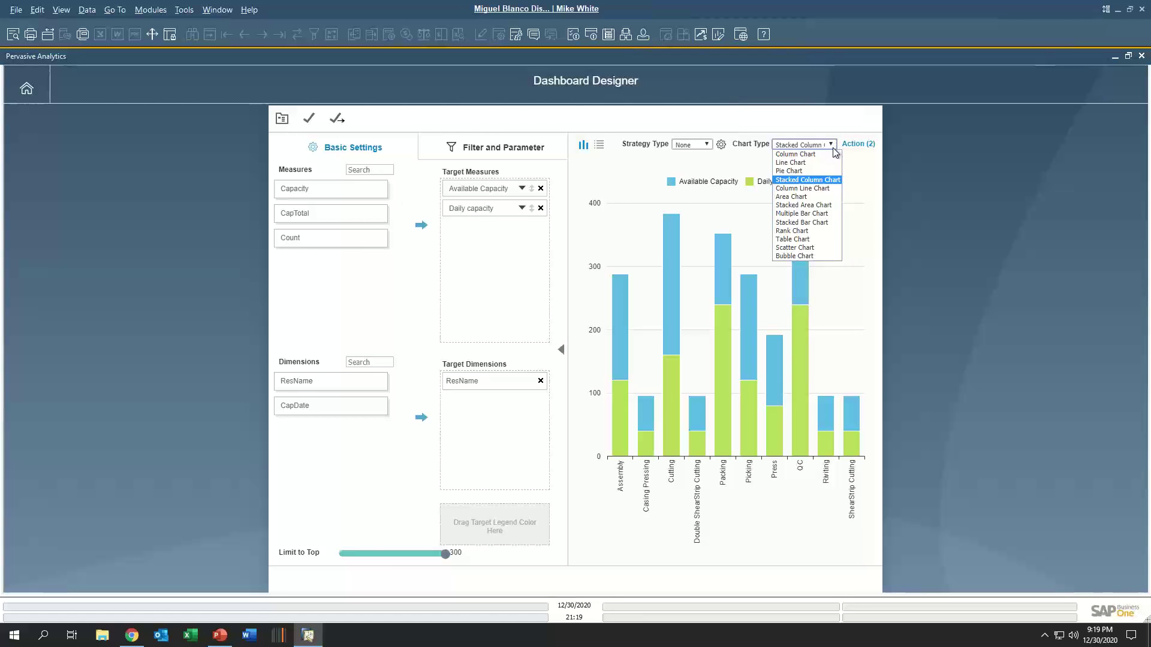
pyautogui.click(823, 188)
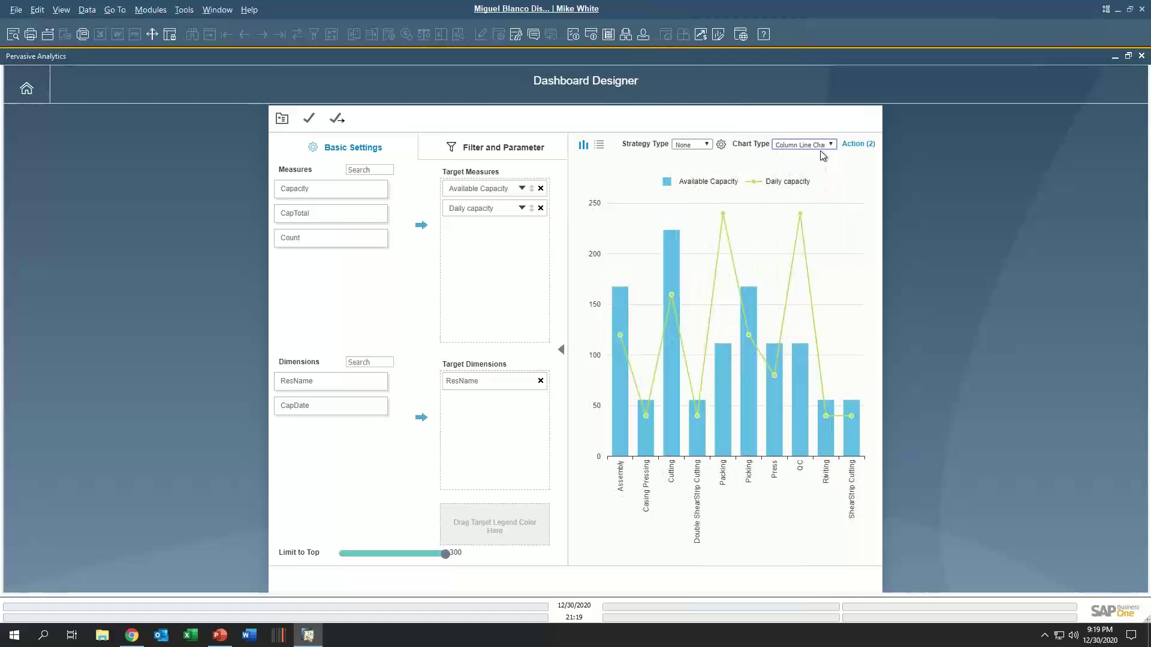
pyautogui.click(825, 146)
pyautogui.click(808, 173)
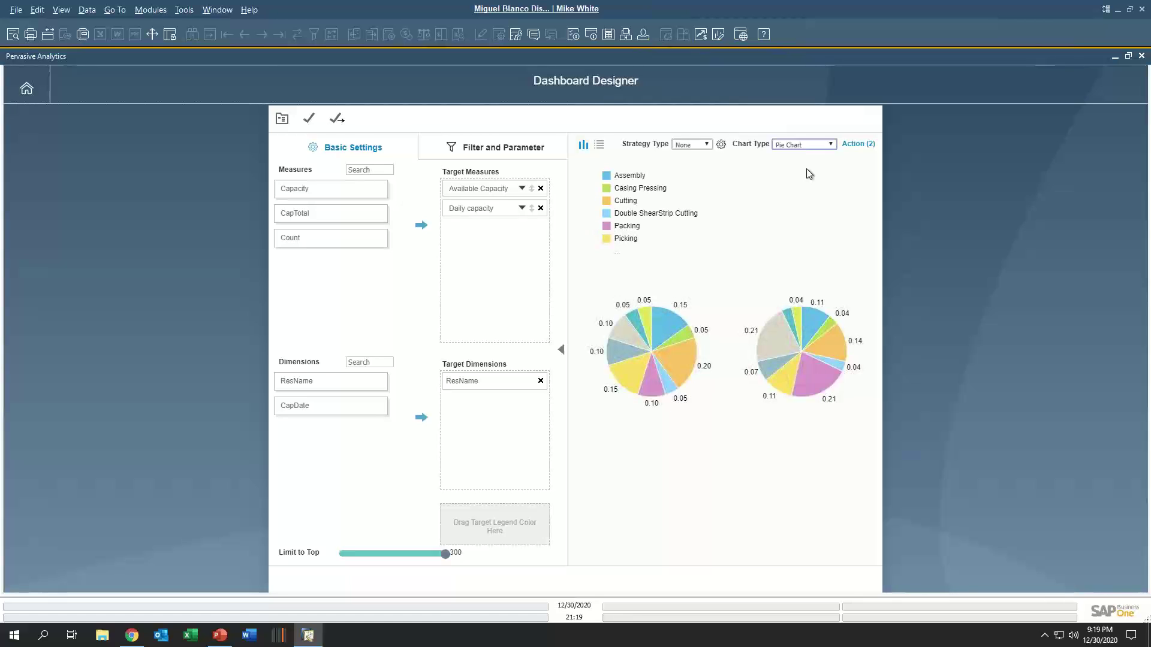
pyautogui.click(832, 147)
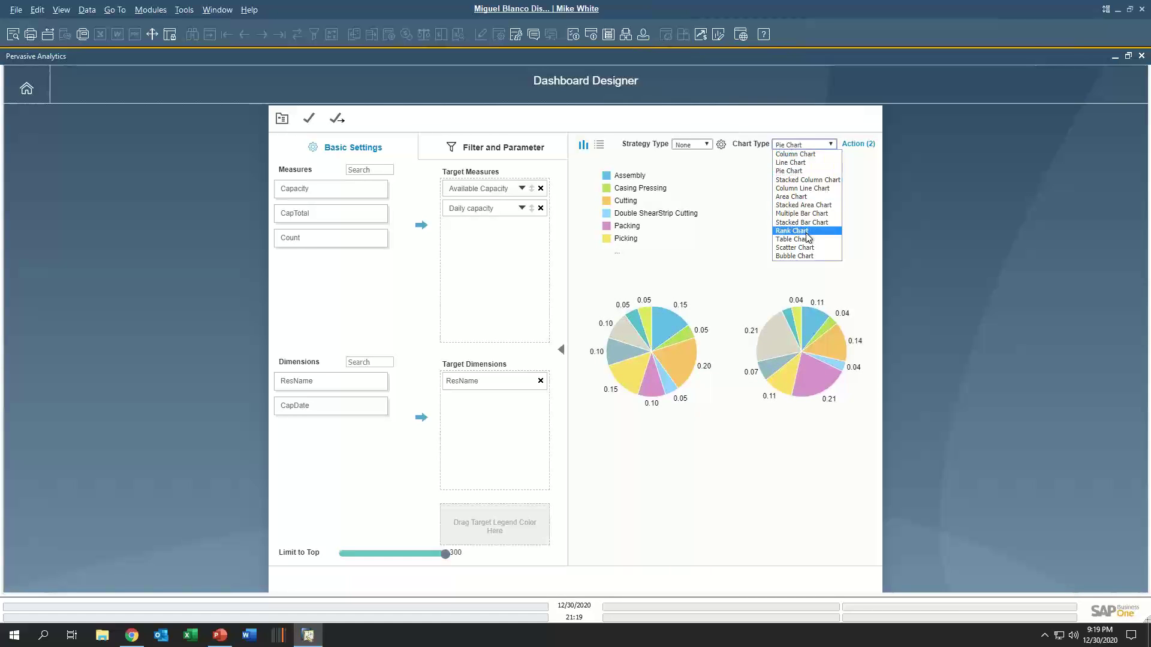
pyautogui.click(792, 196)
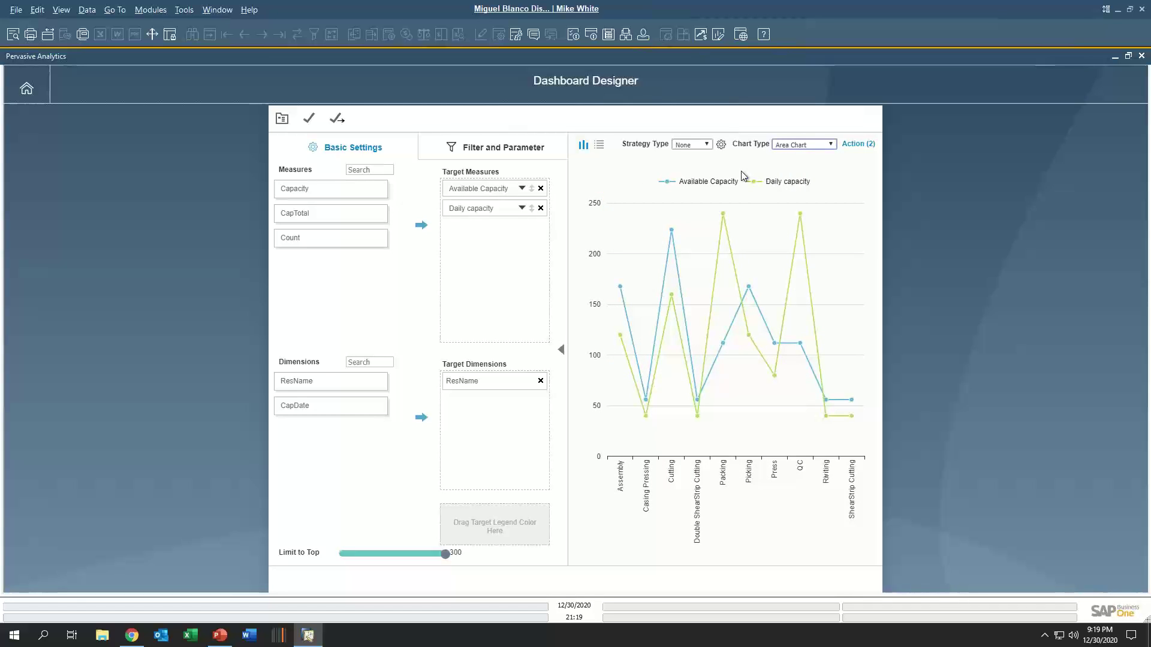
# Step: Check the available strategy types for the dashboard and close Pervasive Analytics without saving
pyautogui.click(706, 145)
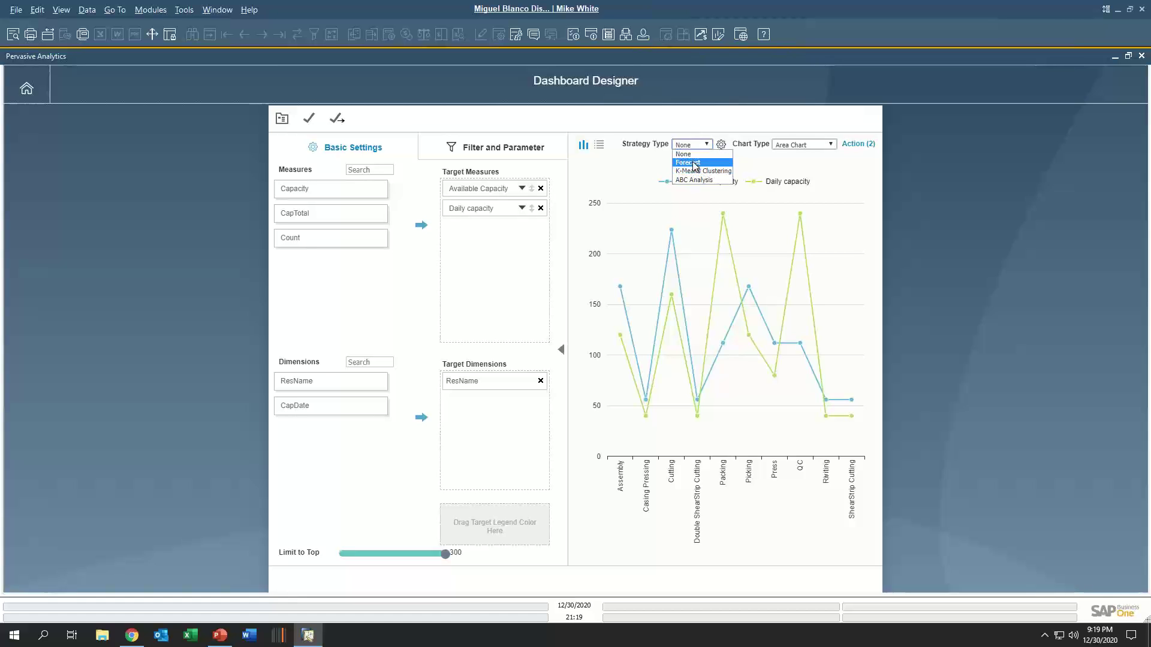
pyautogui.click(689, 121)
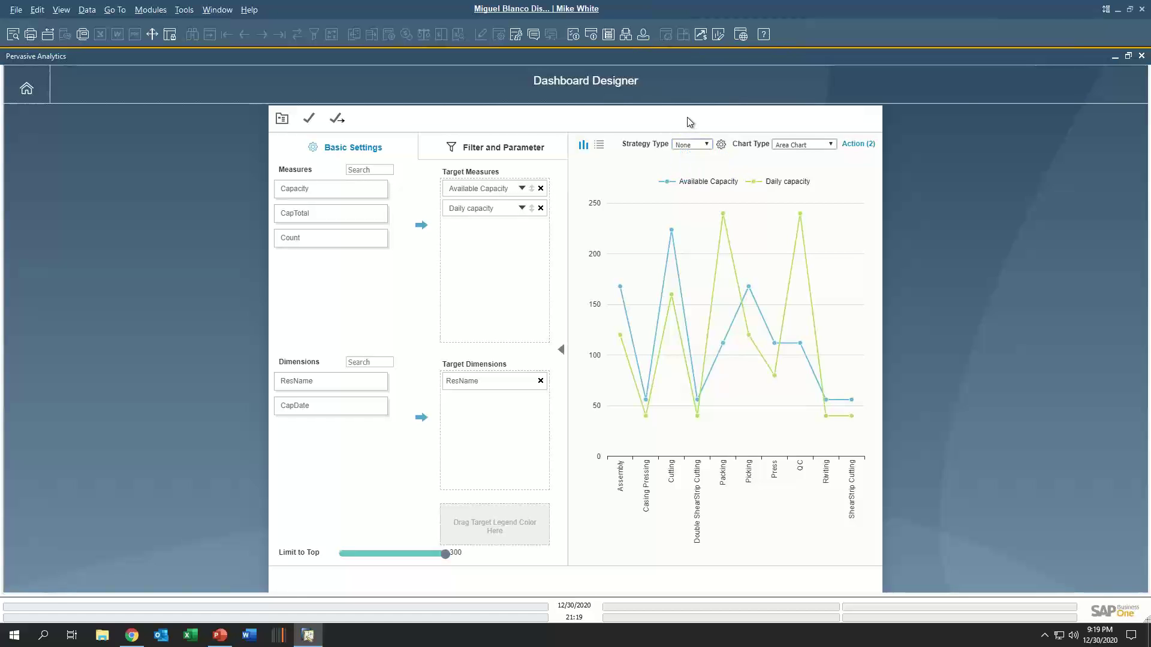
pyautogui.click(1142, 57)
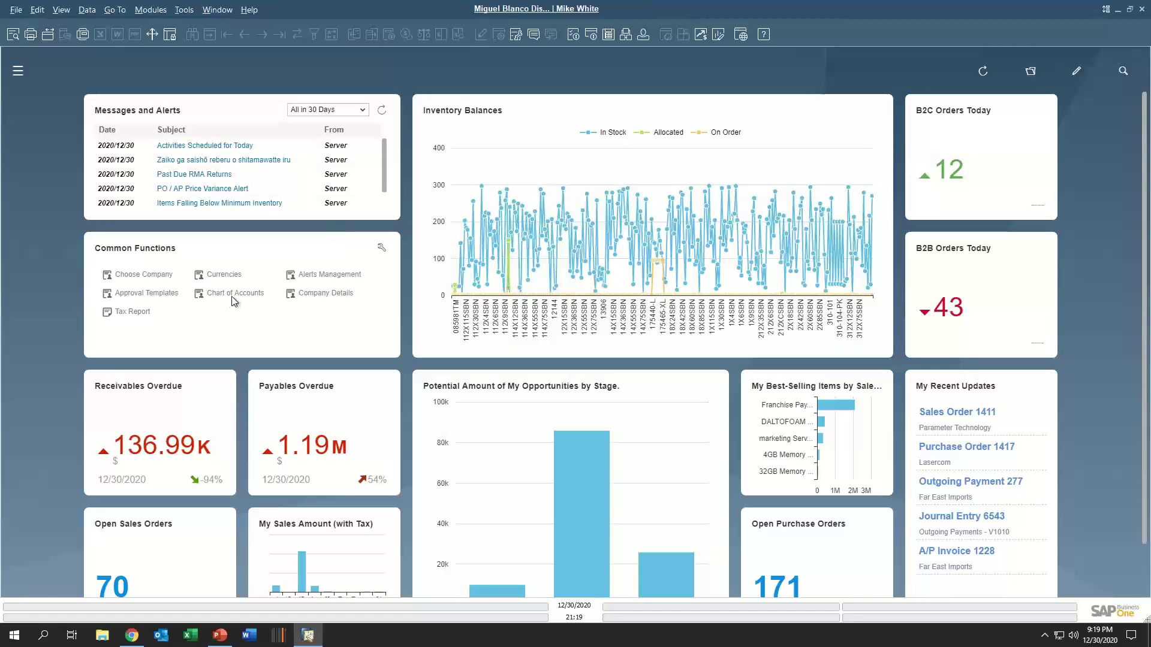
# Step: Switch to the SAP Business One web client in Chrome and open the Sales Analysis by Rows Overview from the Analytics tiles
pyautogui.click(135, 635)
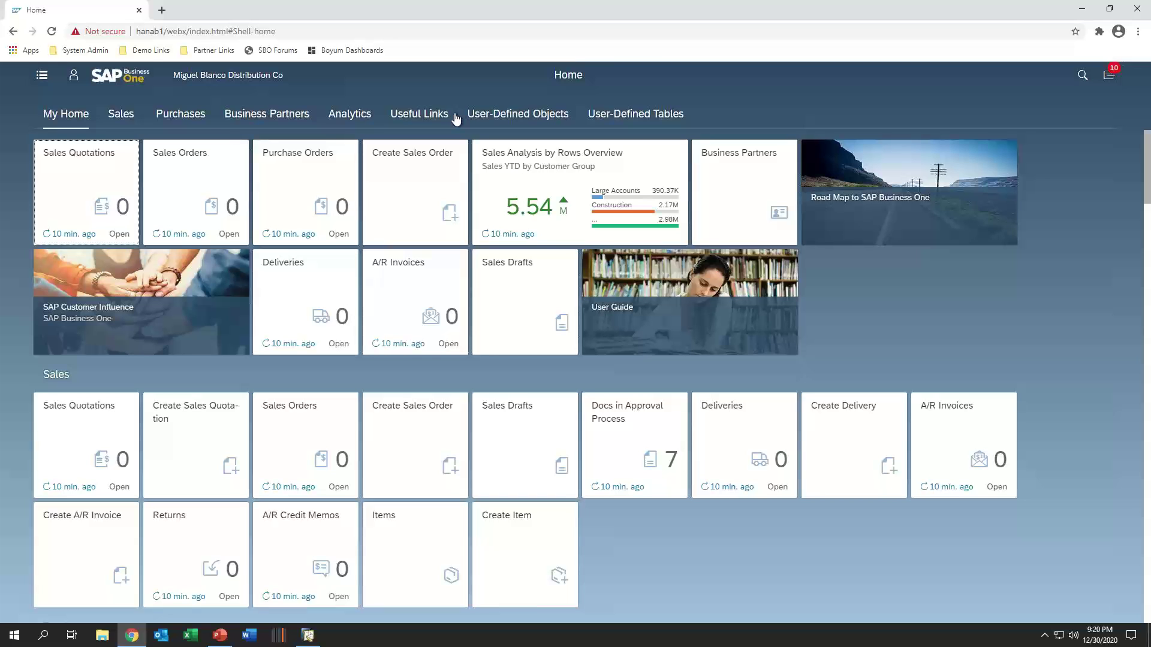
pyautogui.click(350, 115)
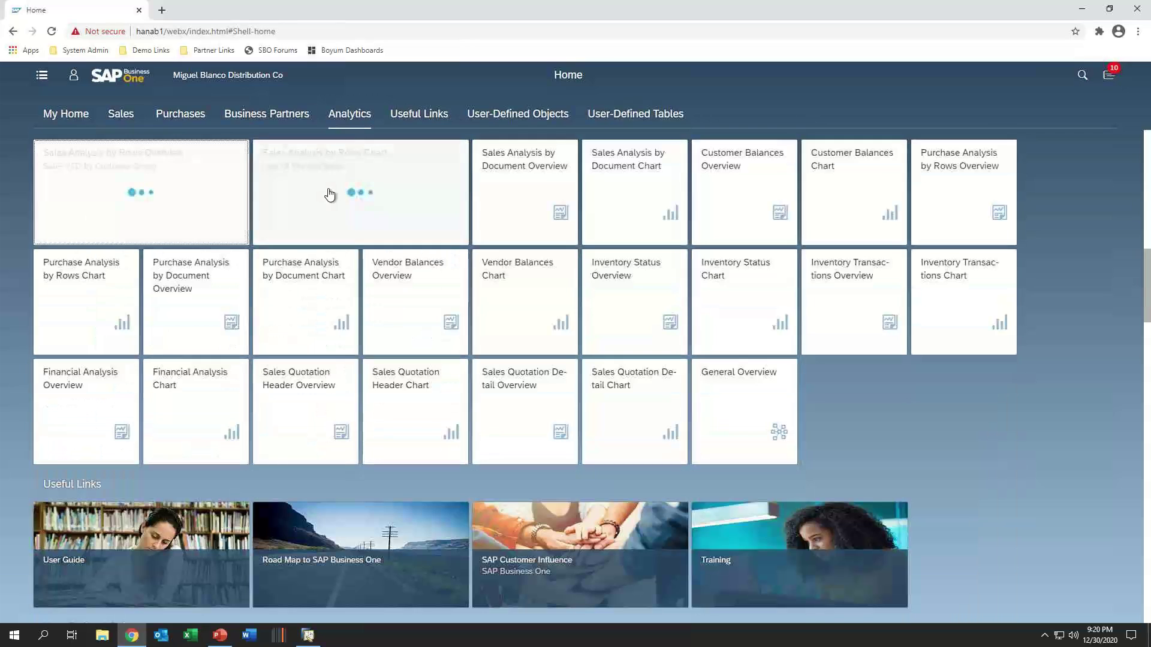
pyautogui.click(250, 214)
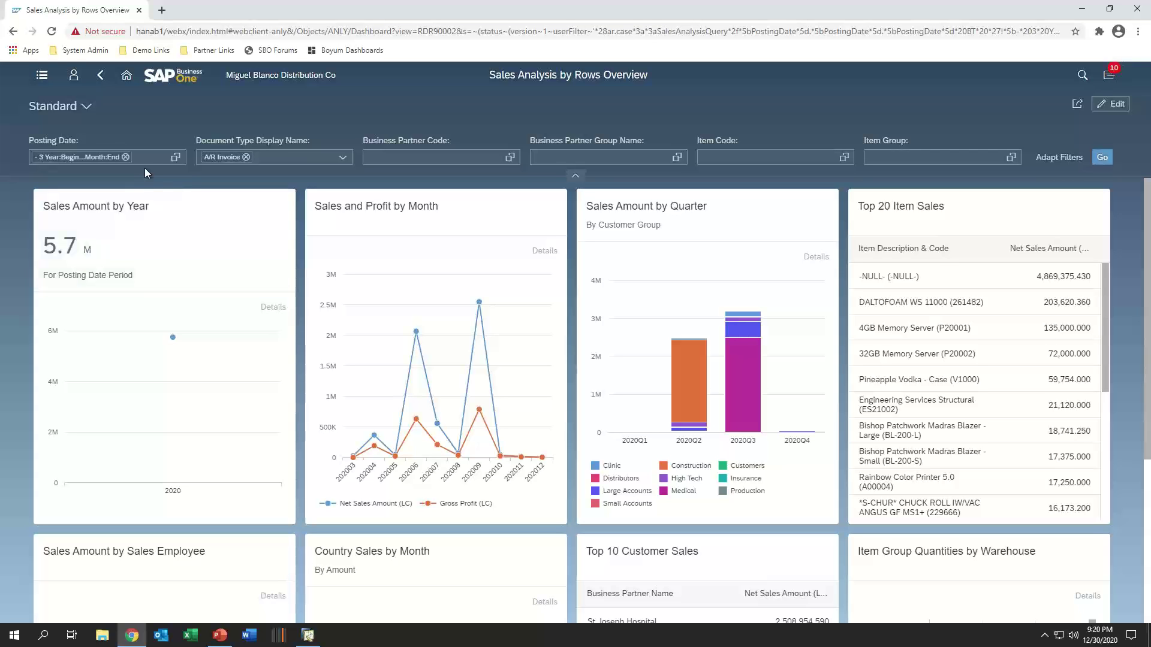
# Step: Examine the Sales entries in the web client's navigation menu and minimize the browser
pyautogui.click(42, 75)
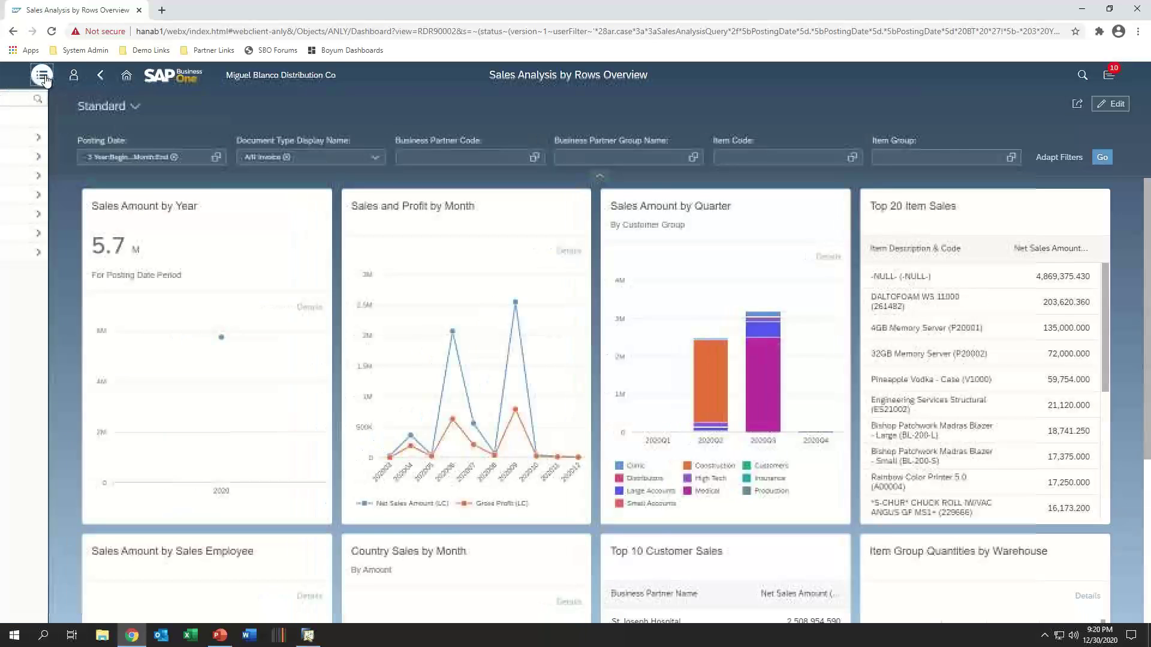
pyautogui.click(69, 141)
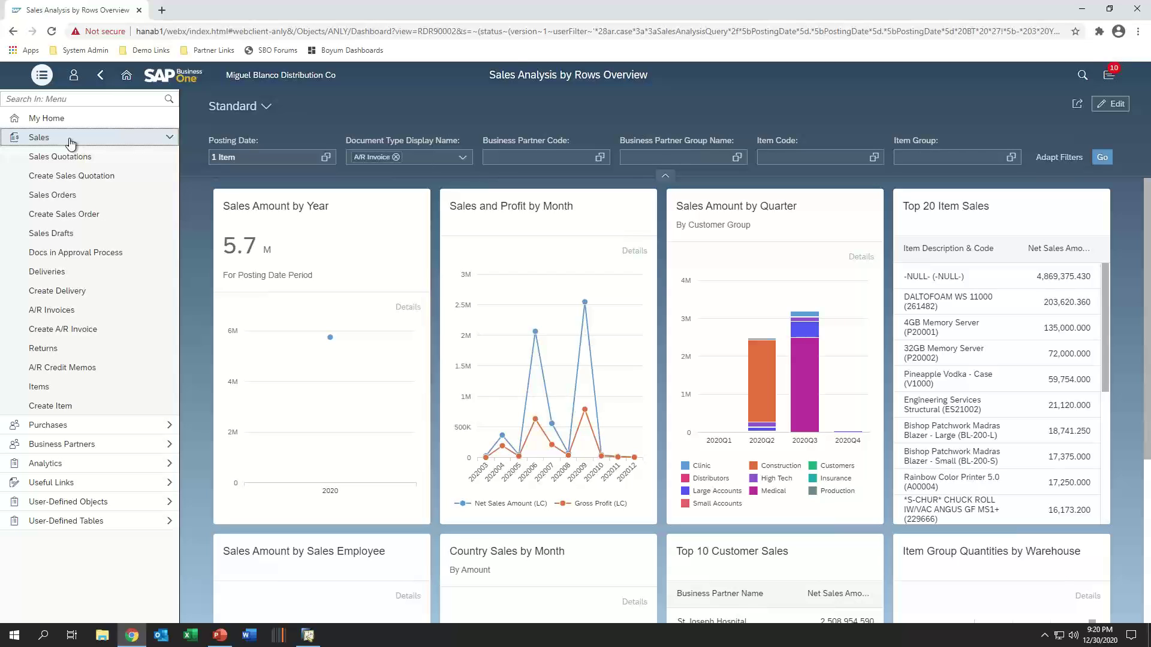
pyautogui.moveTo(1084, 79); pyautogui.dragTo(1072, 32)
pyautogui.click(1082, 9)
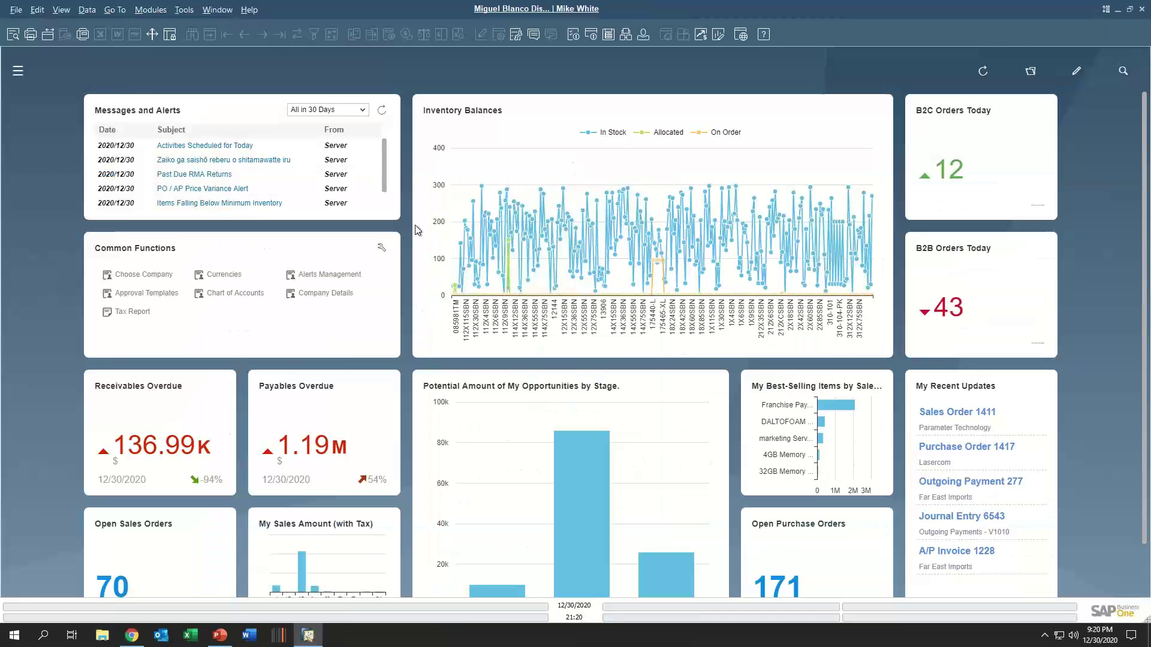
# Step: Switch to the PowerPoint slide show, view the mobile General App and Sales App slides, and return to the SAP Business One cockpit
pyautogui.click(219, 636)
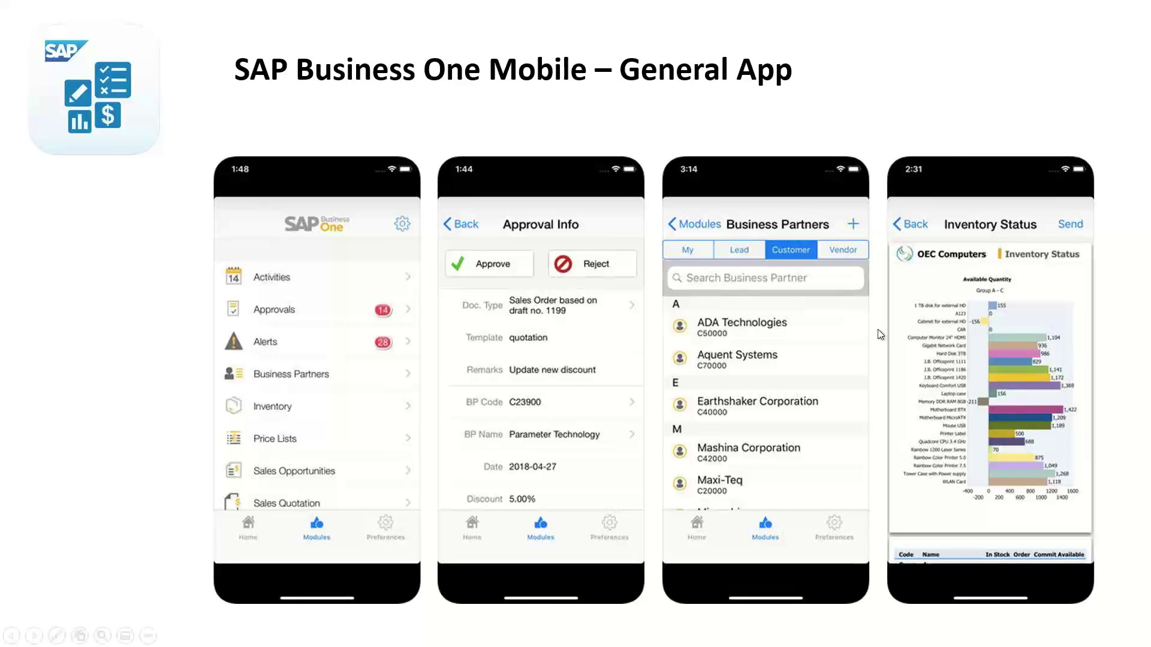
pyautogui.click(646, 371)
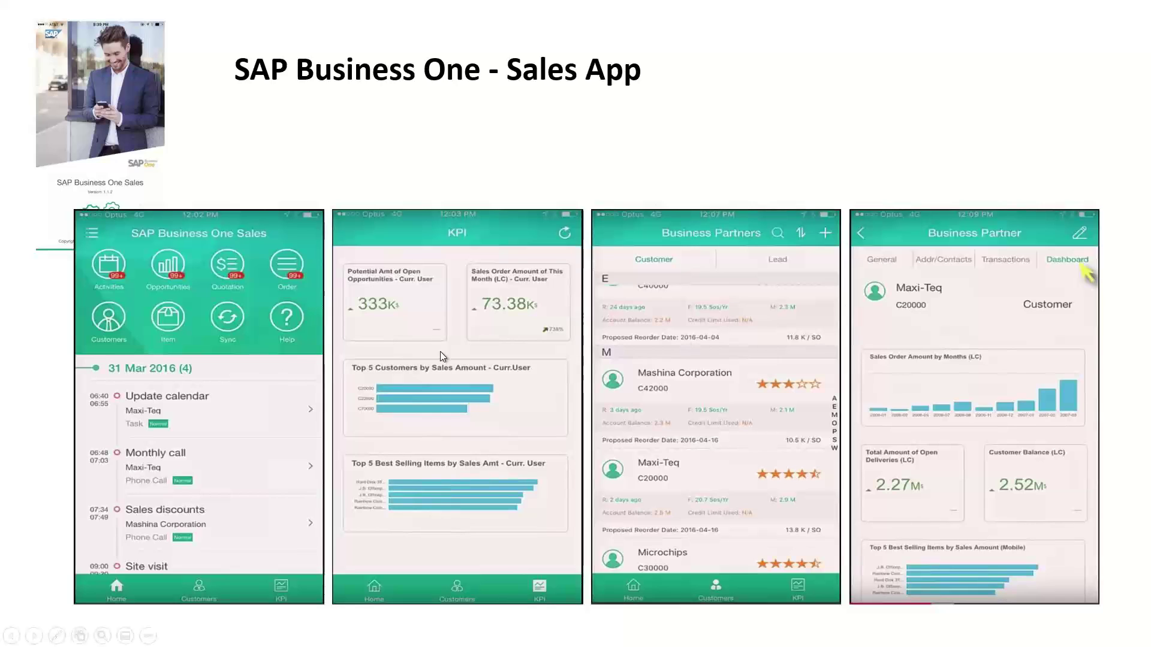
pyautogui.click(523, 408)
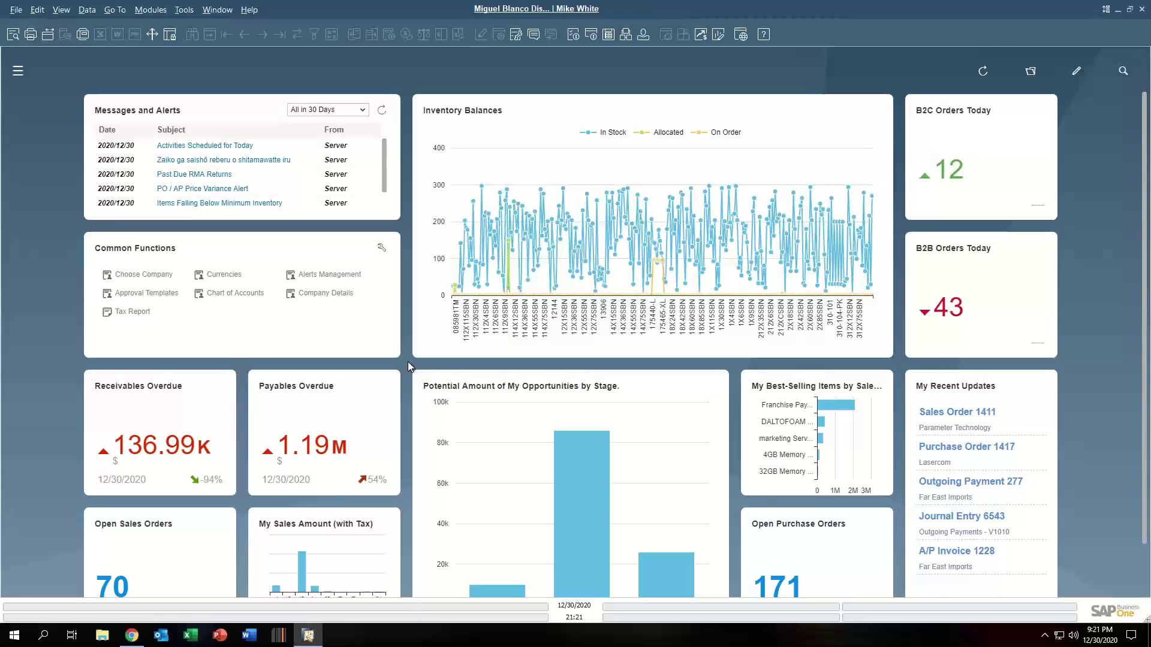
# Step: Show the list of modules from Administration to Reports, review it and hide it again
pyautogui.click(18, 73)
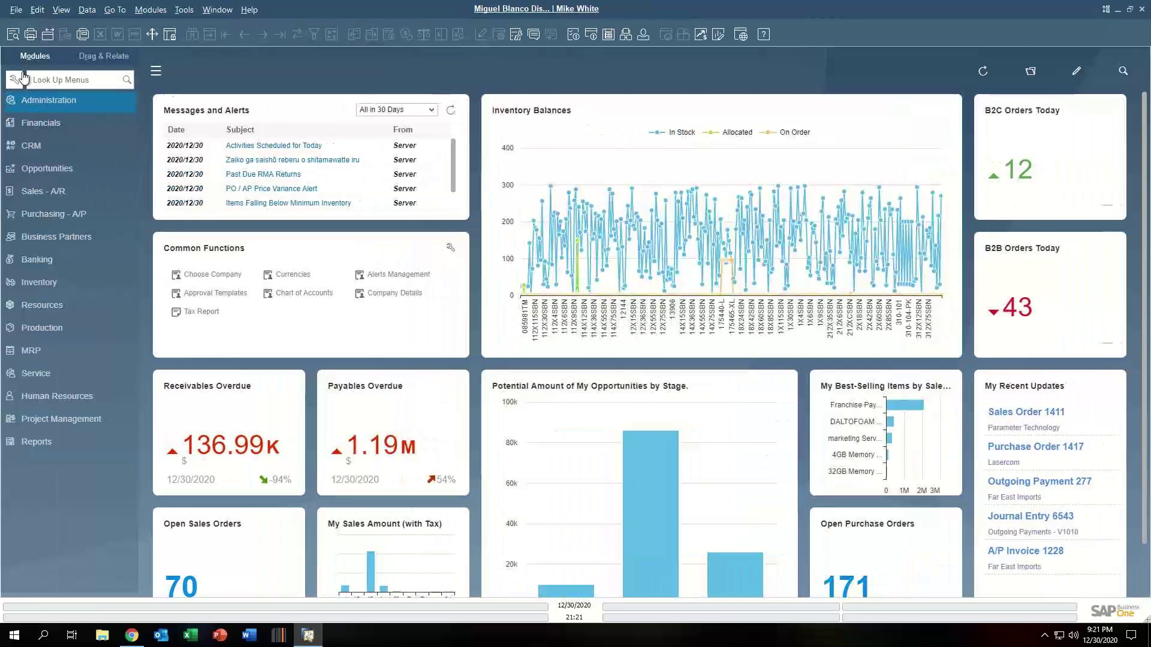
pyautogui.click(20, 445)
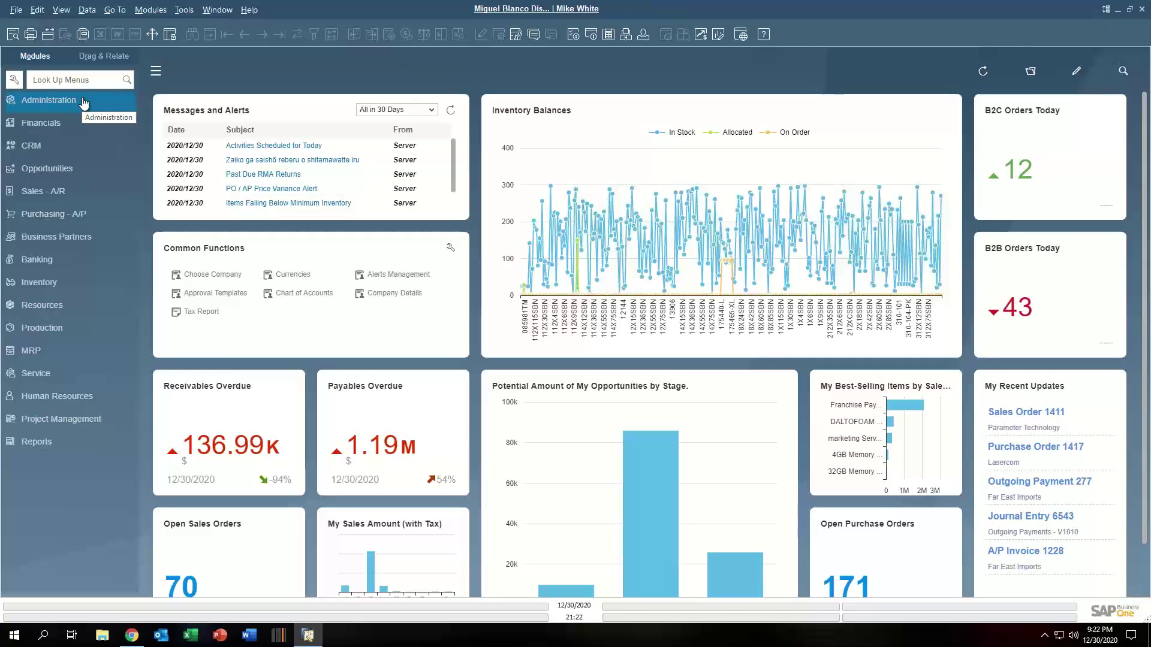
pyautogui.click(157, 72)
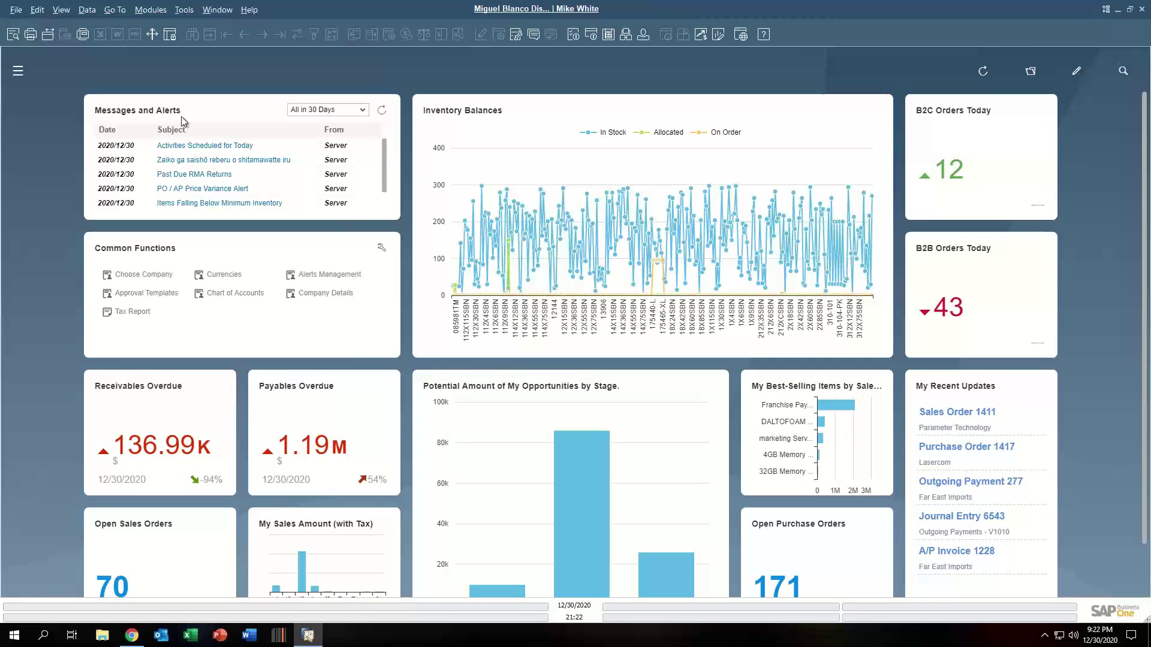
# Step: Review the Activities Scheduled for Today, Past Due RMA Returns and PO / AP Price Variance Alert entries under Messages and Alerts
pyautogui.click(206, 146)
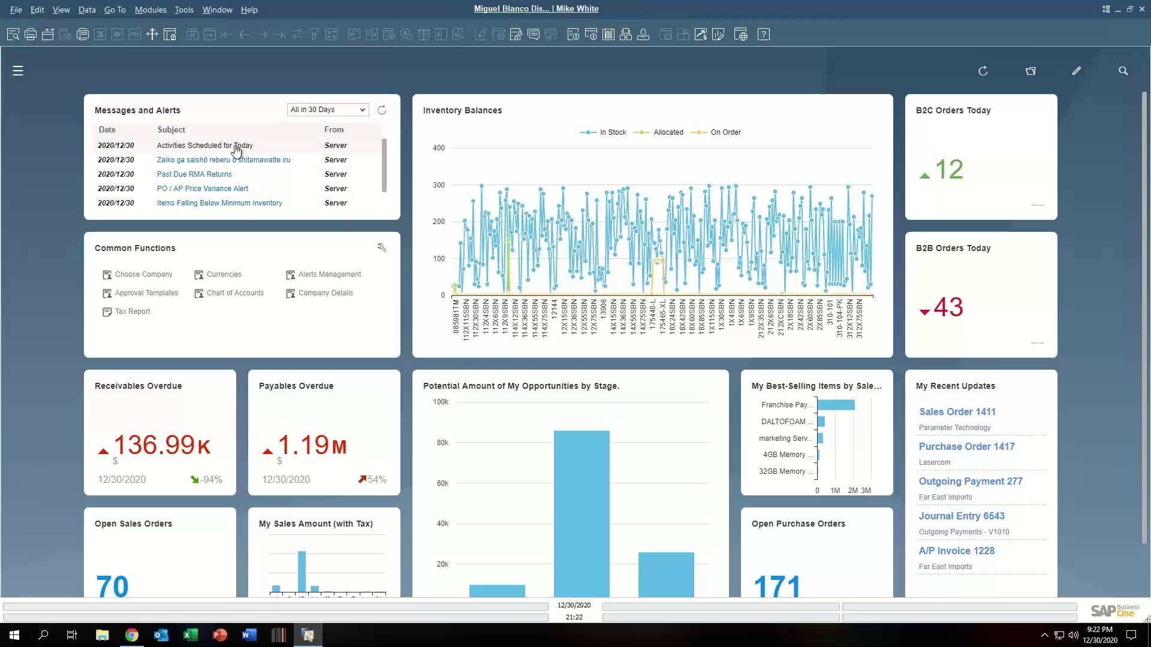
pyautogui.click(210, 175)
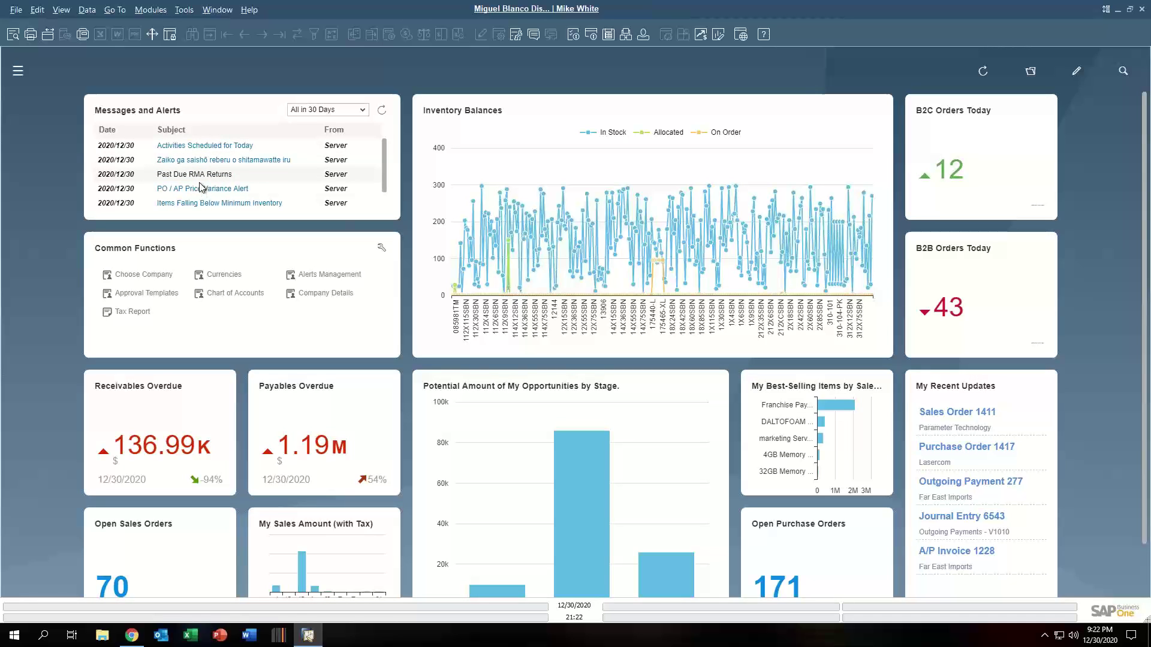
pyautogui.click(204, 189)
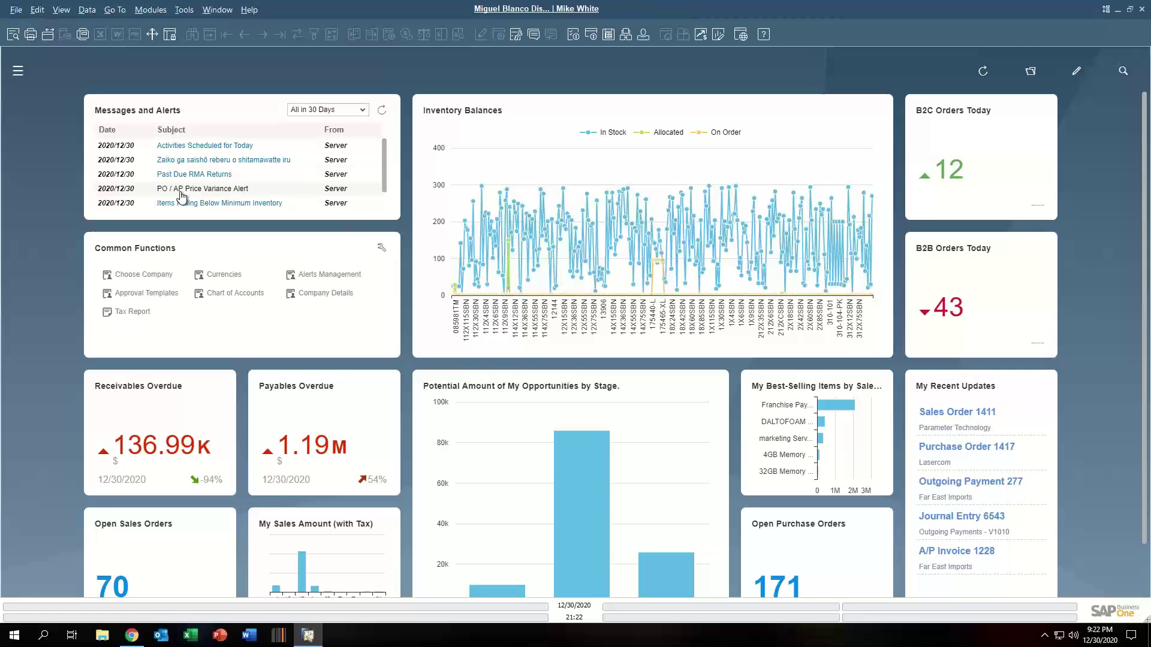
pyautogui.click(178, 205)
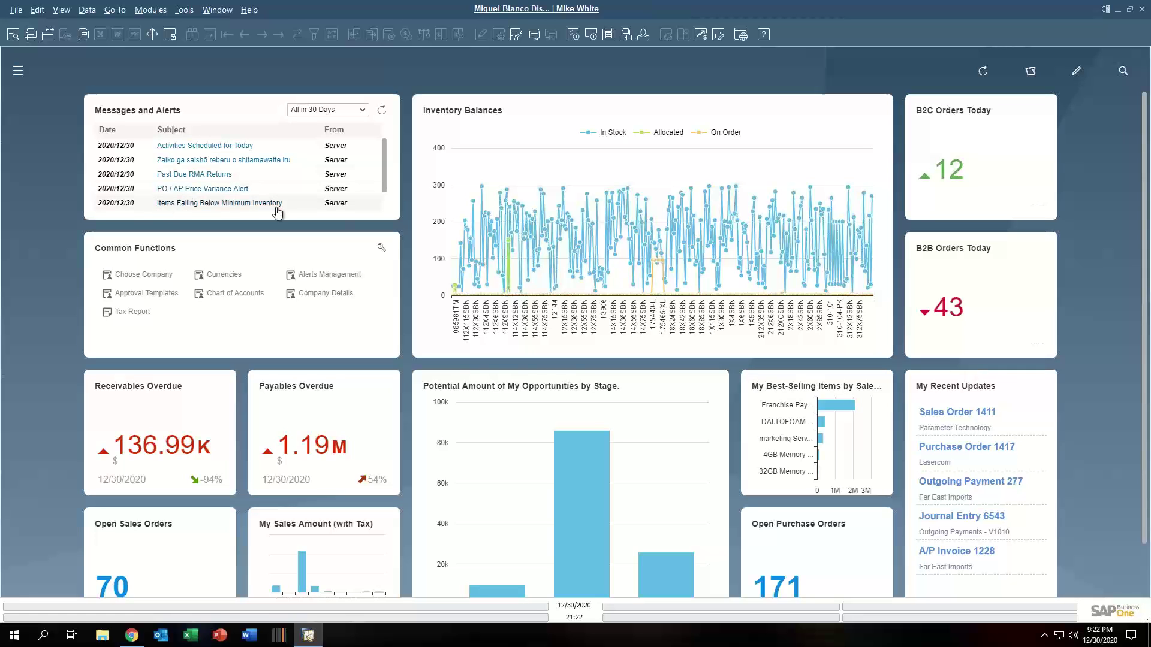
pyautogui.click(306, 280)
pyautogui.click(306, 276)
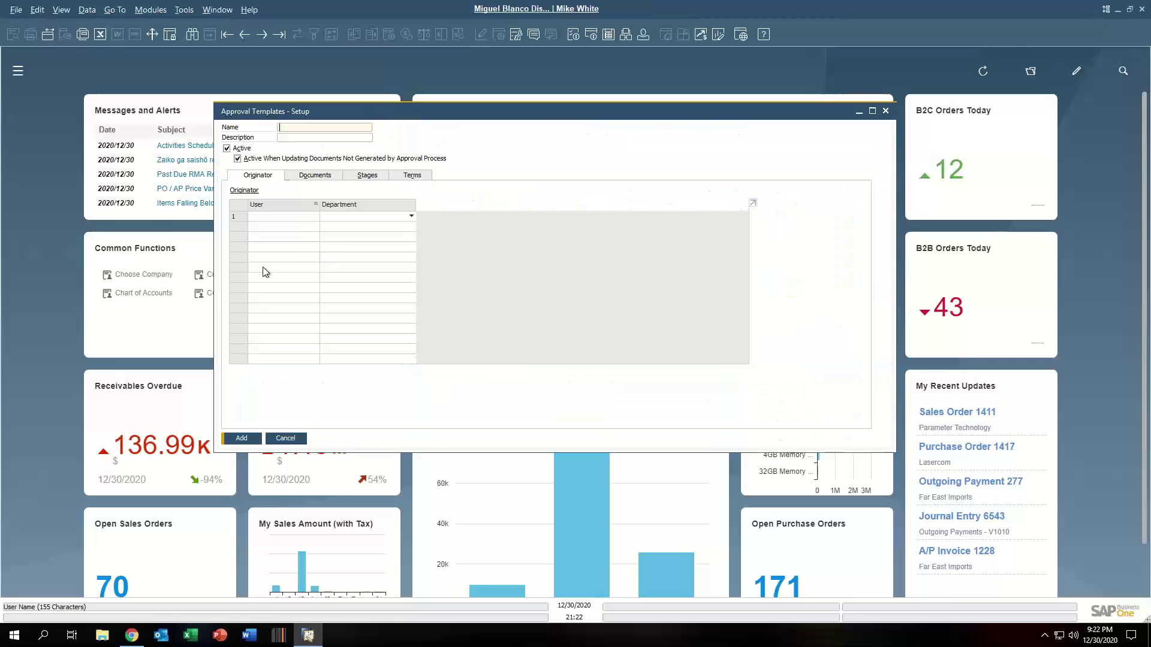
pyautogui.click(285, 438)
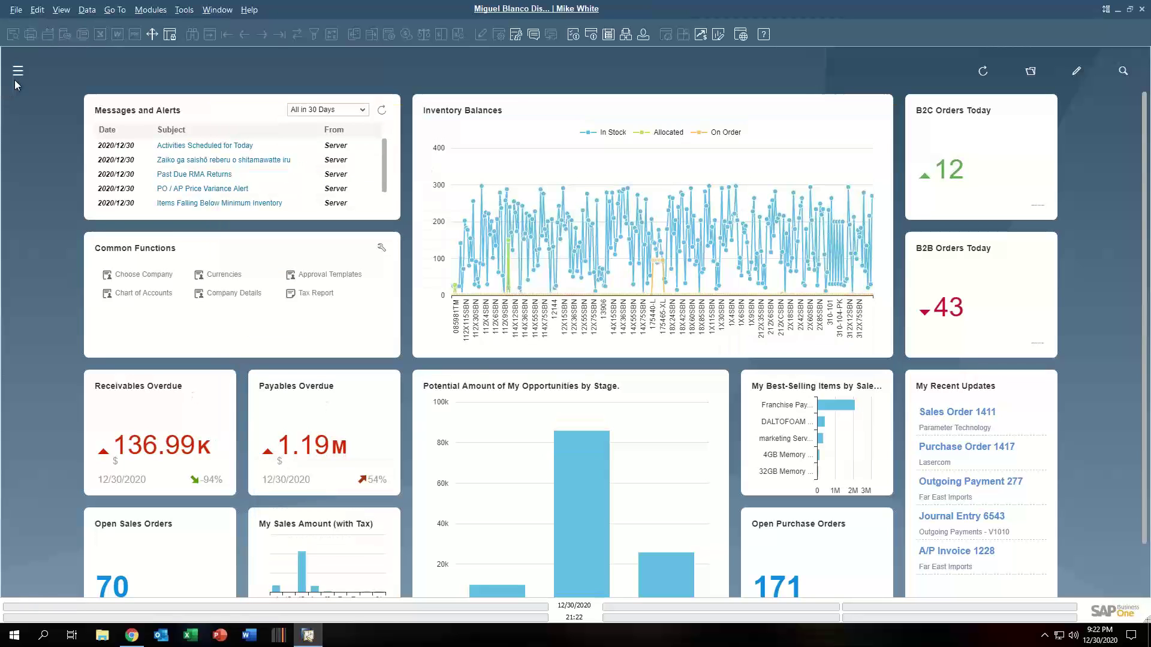
# Step: Open Alerts Management under Administration and display the details of the PO / AP Price Variance Alert
pyautogui.click(18, 71)
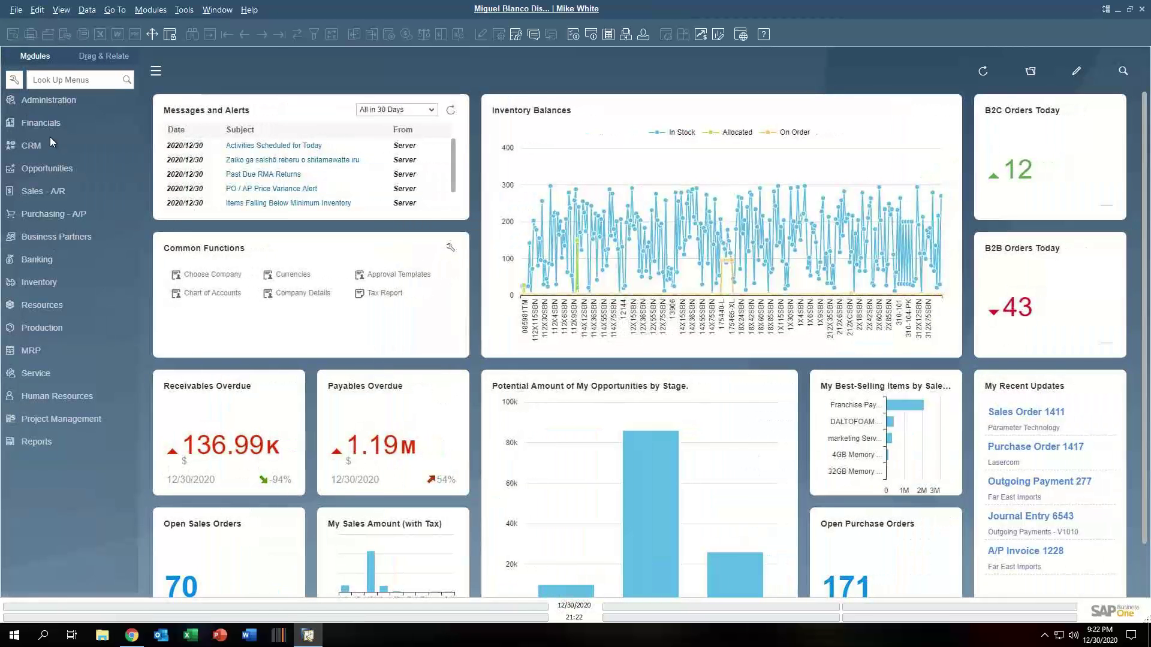
pyautogui.click(56, 103)
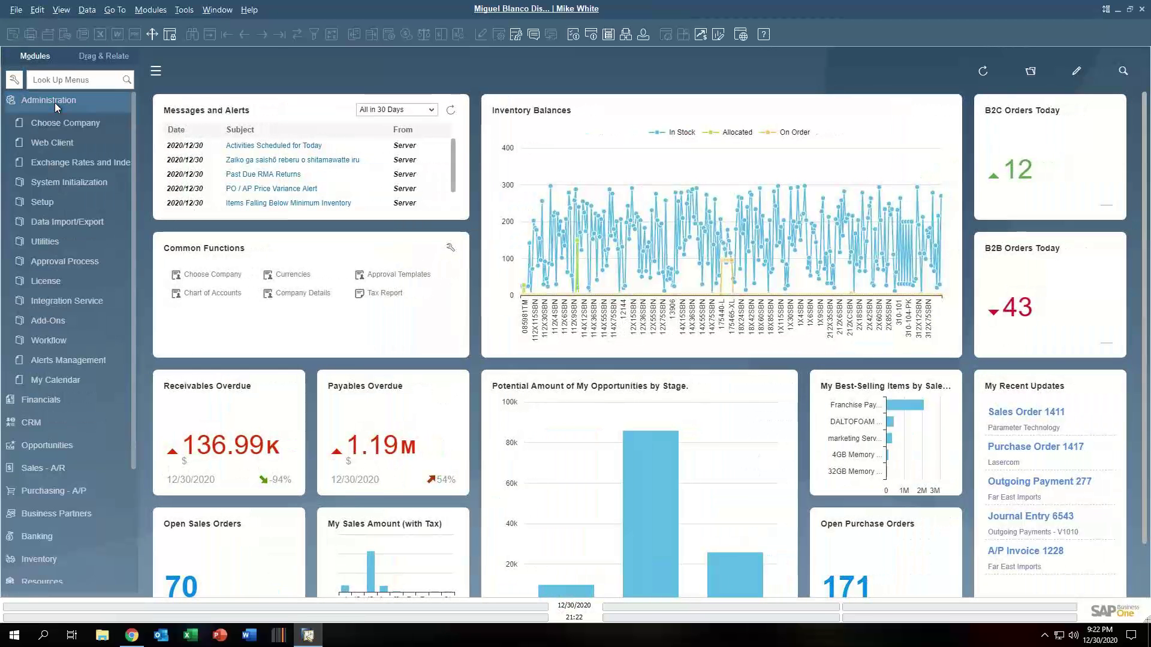
pyautogui.click(56, 359)
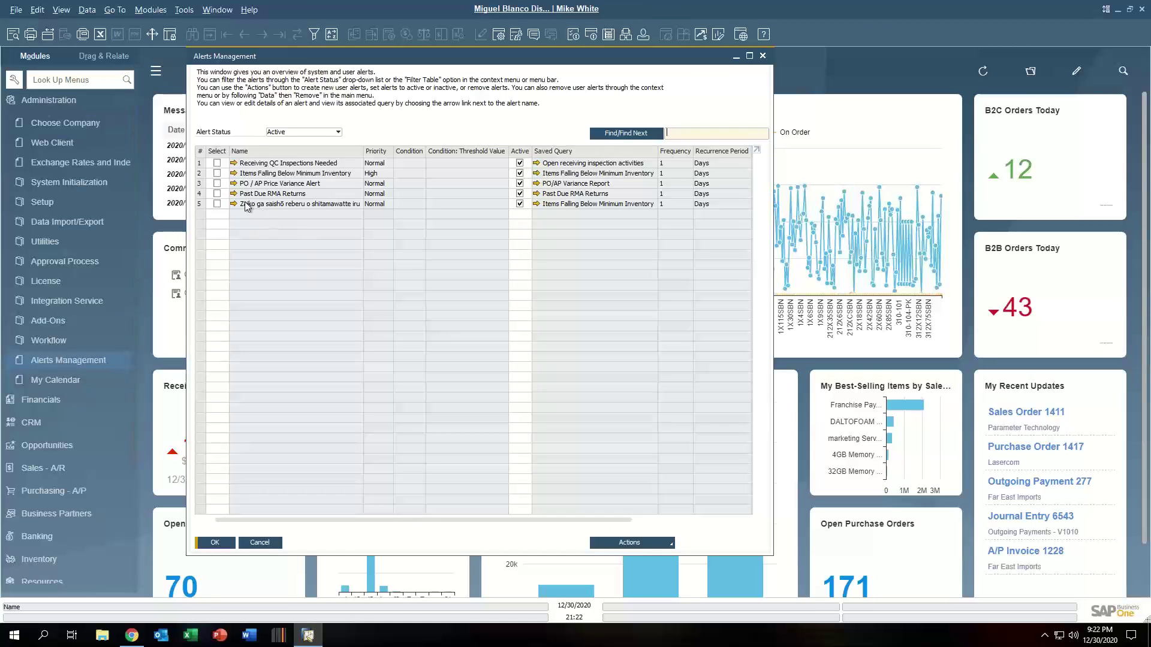
pyautogui.click(234, 184)
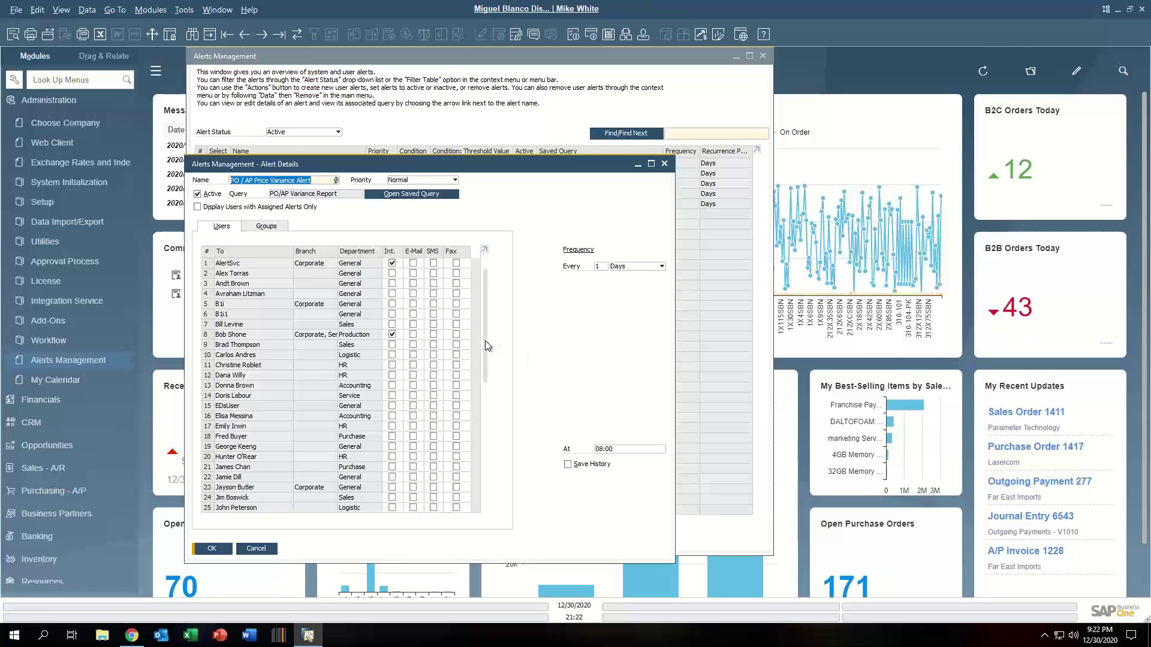
# Step: Enable e-mail and SMS delivery for the Purchase user in row 36 and fax delivery for the Accounting user in row 34
pyautogui.moveTo(485, 340); pyautogui.dragTo(484, 365)
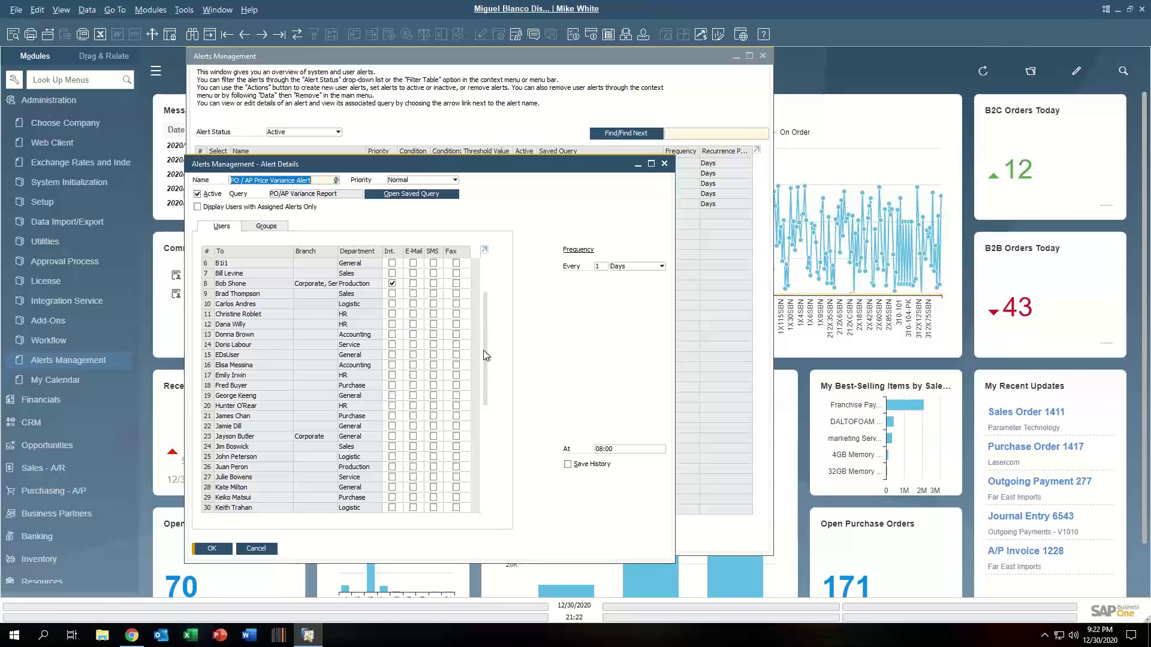
pyautogui.moveTo(483, 350); pyautogui.dragTo(478, 453)
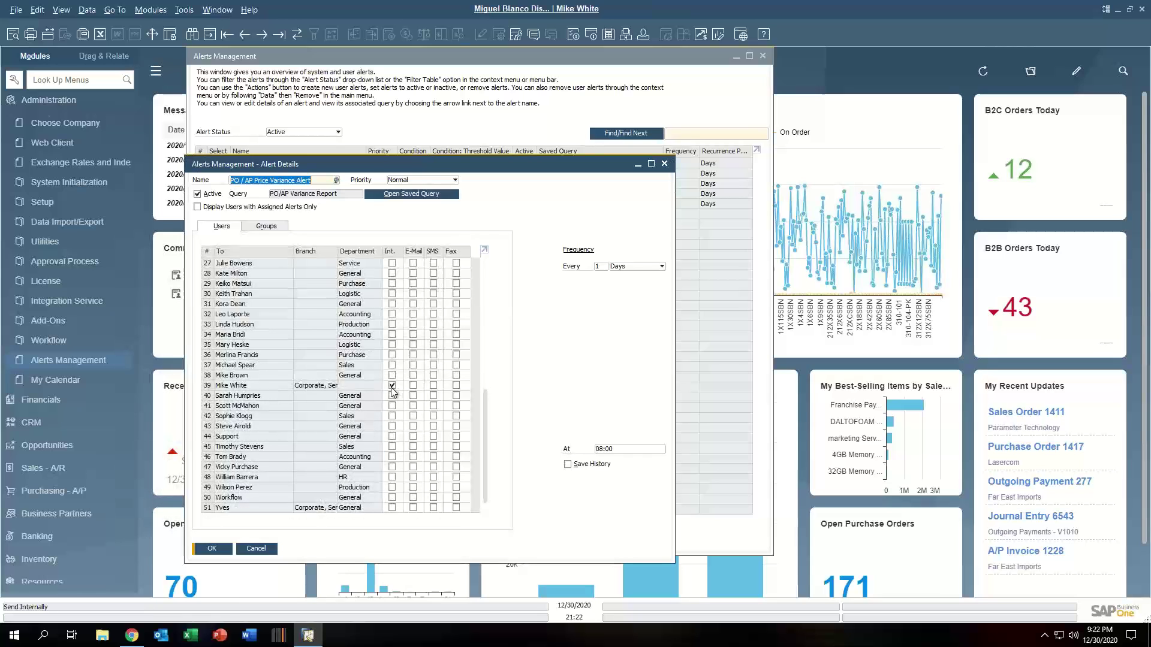
pyautogui.click(413, 354)
pyautogui.click(433, 354)
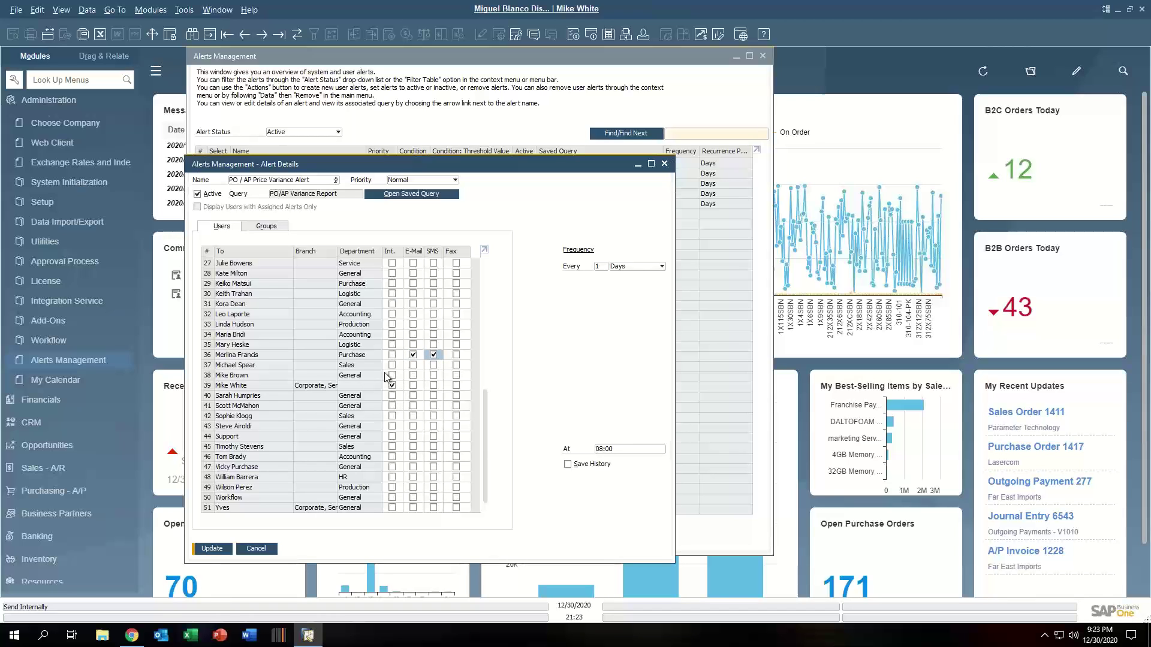
pyautogui.click(457, 335)
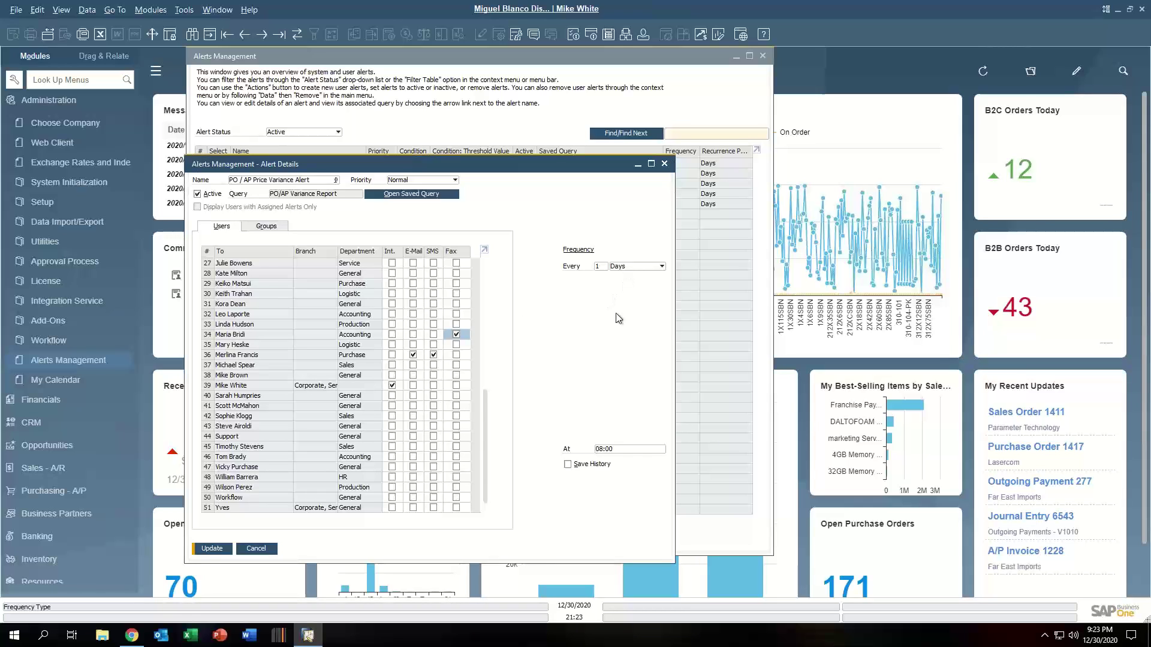
# Step: Switch the alert's frequency unit to Hours and then to Minutes
pyautogui.click(647, 269)
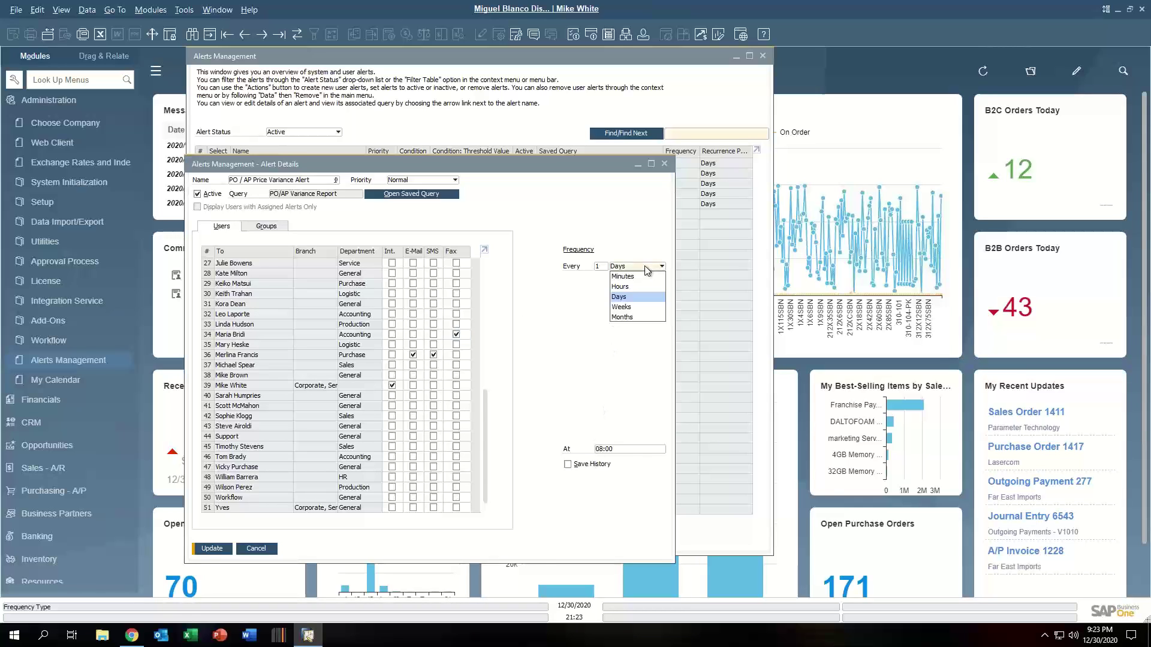
pyautogui.click(624, 287)
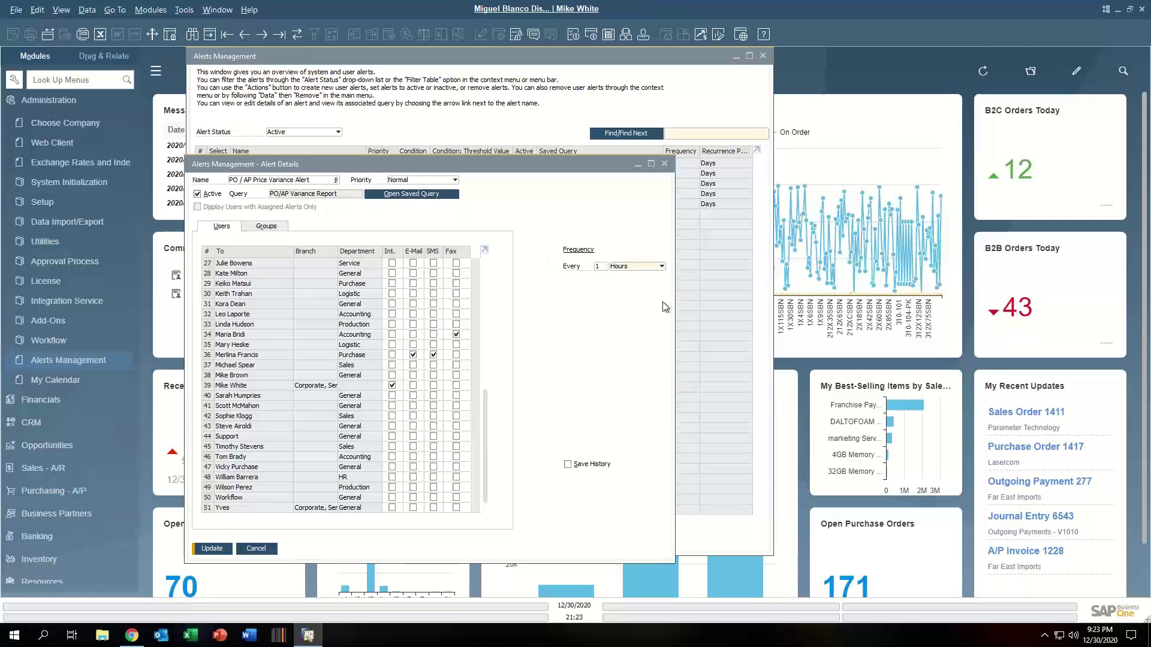
pyautogui.click(644, 267)
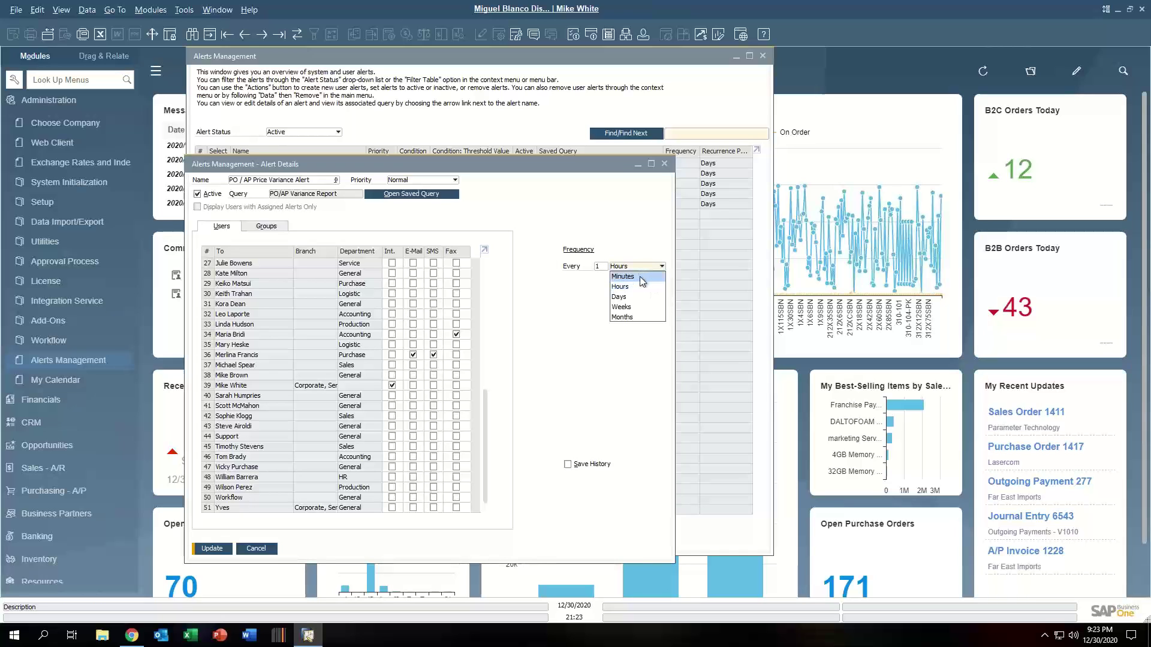
pyautogui.click(624, 277)
pyautogui.click(608, 310)
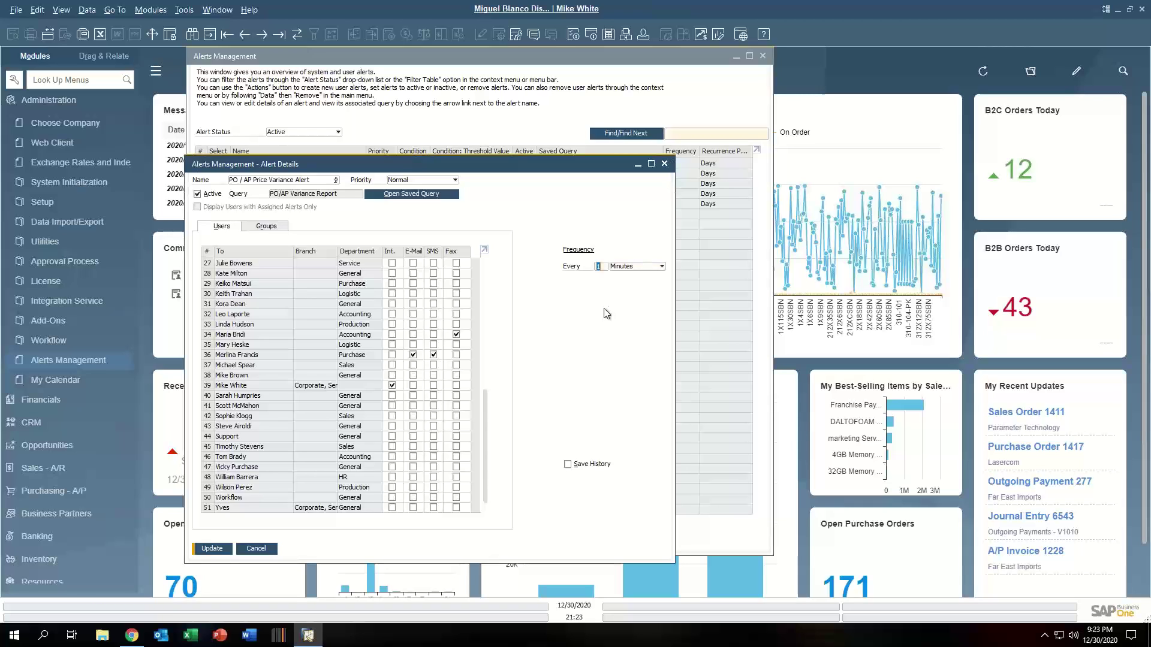
# Step: Close the alert details without saving the changes and close Alerts Management
pyautogui.click(664, 164)
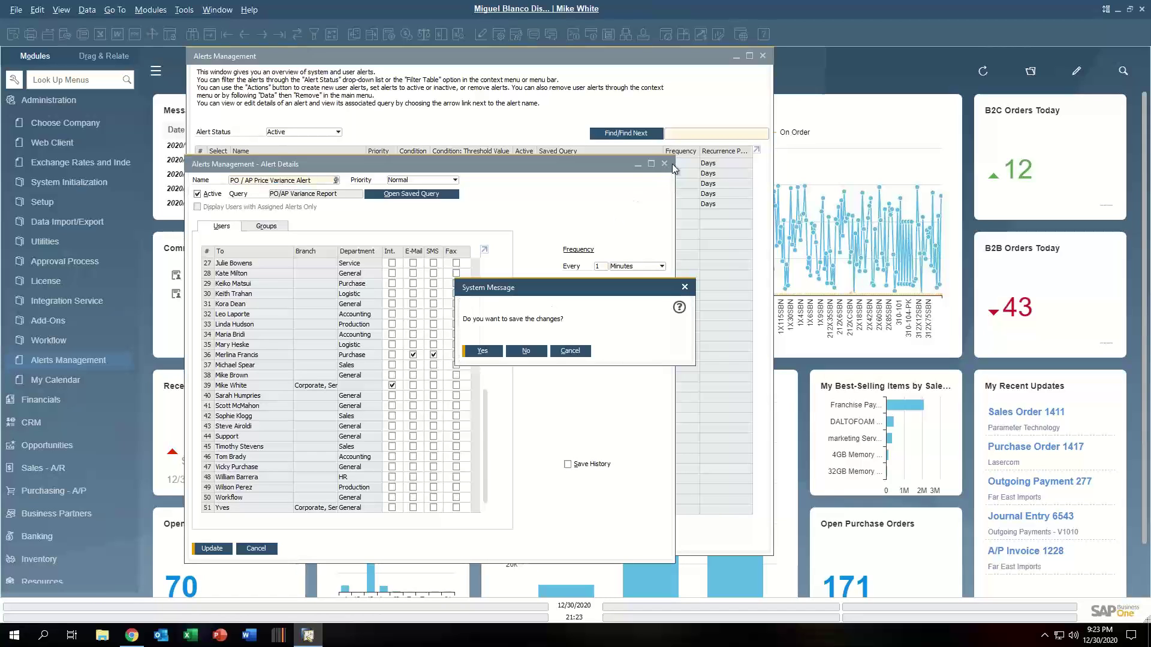
pyautogui.click(527, 351)
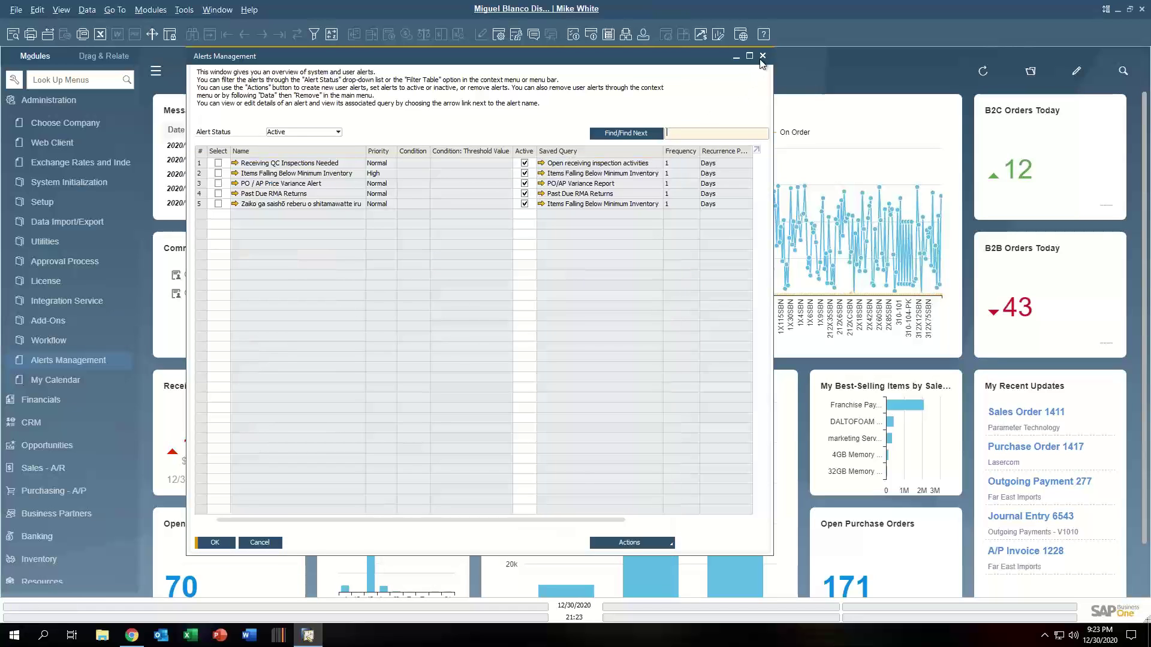
pyautogui.click(762, 56)
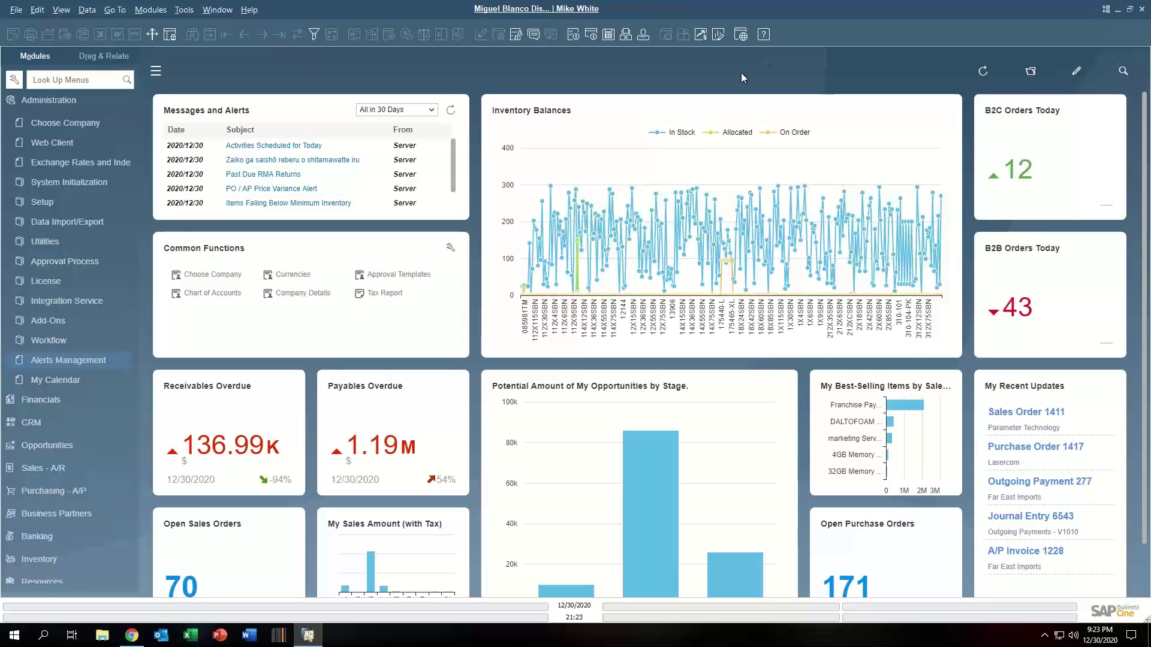
# Step: Open Approval Templates from Common Functions and browse through the records to the AP template
pyautogui.click(412, 280)
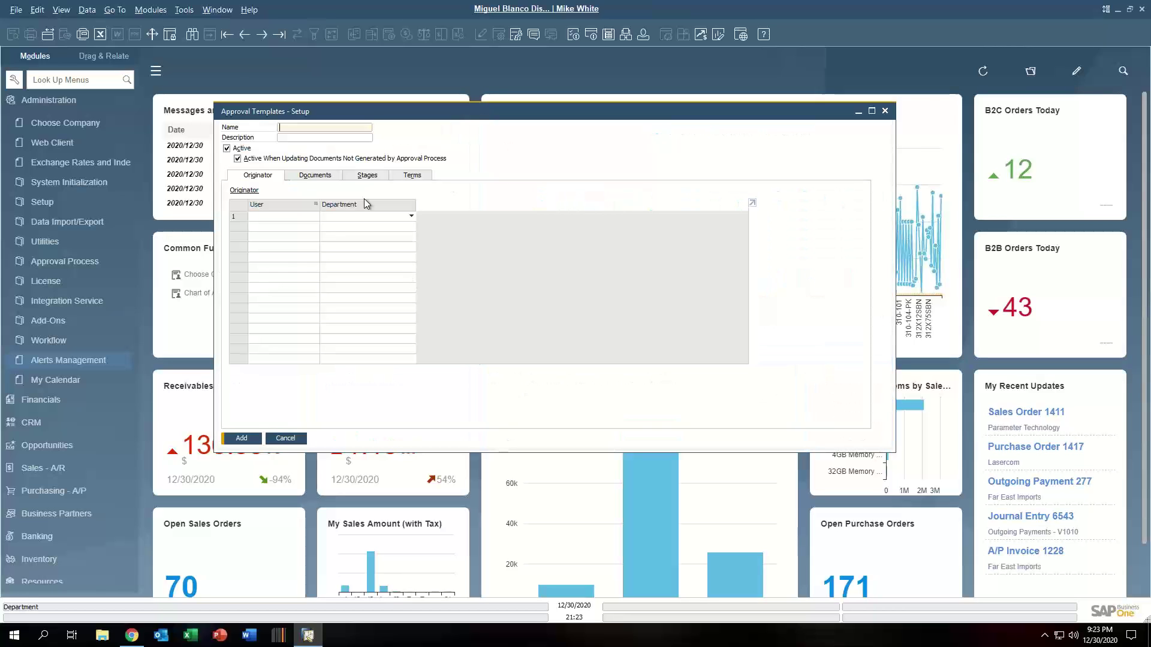
pyautogui.click(262, 35)
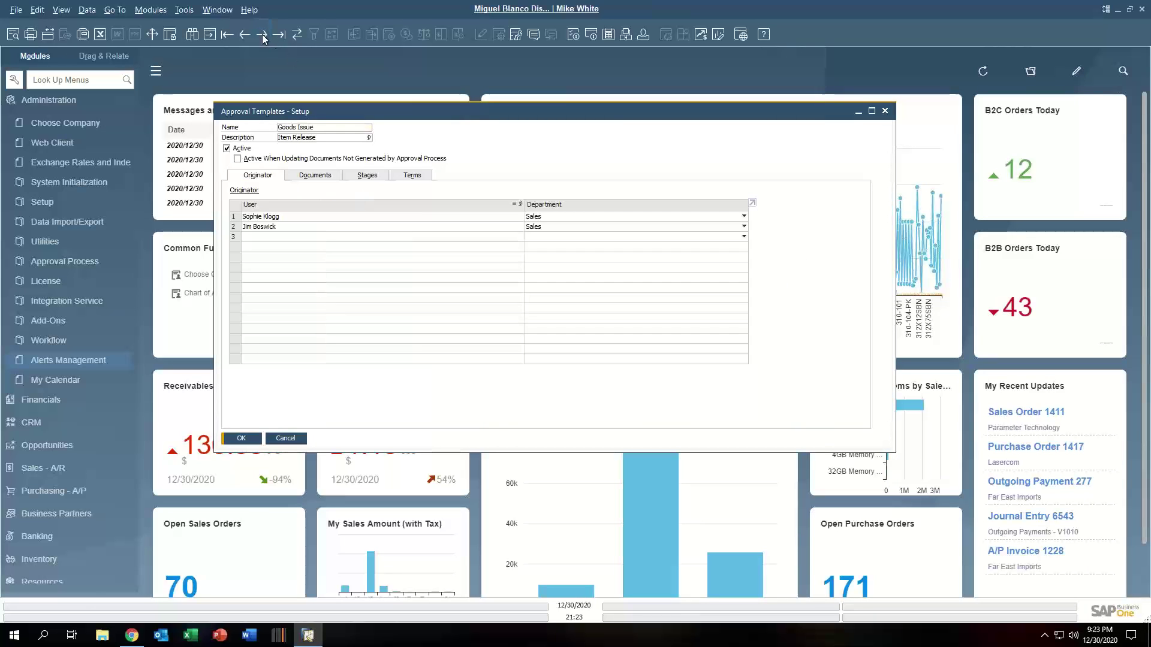
pyautogui.click(262, 34)
pyautogui.click(262, 35)
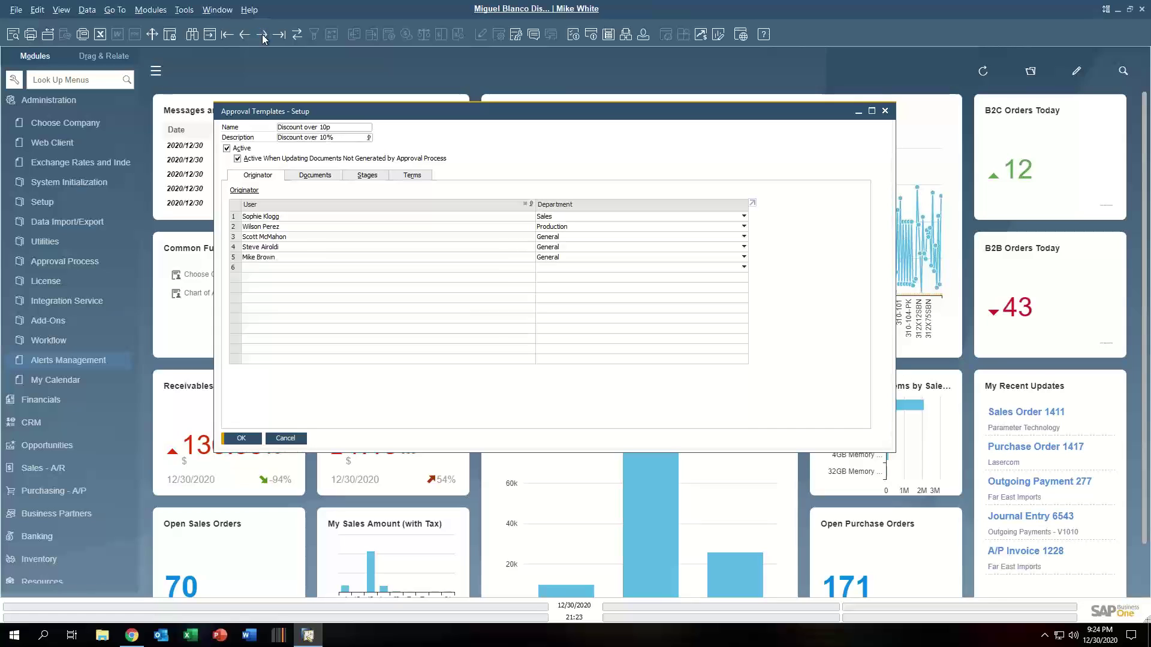
pyautogui.click(262, 34)
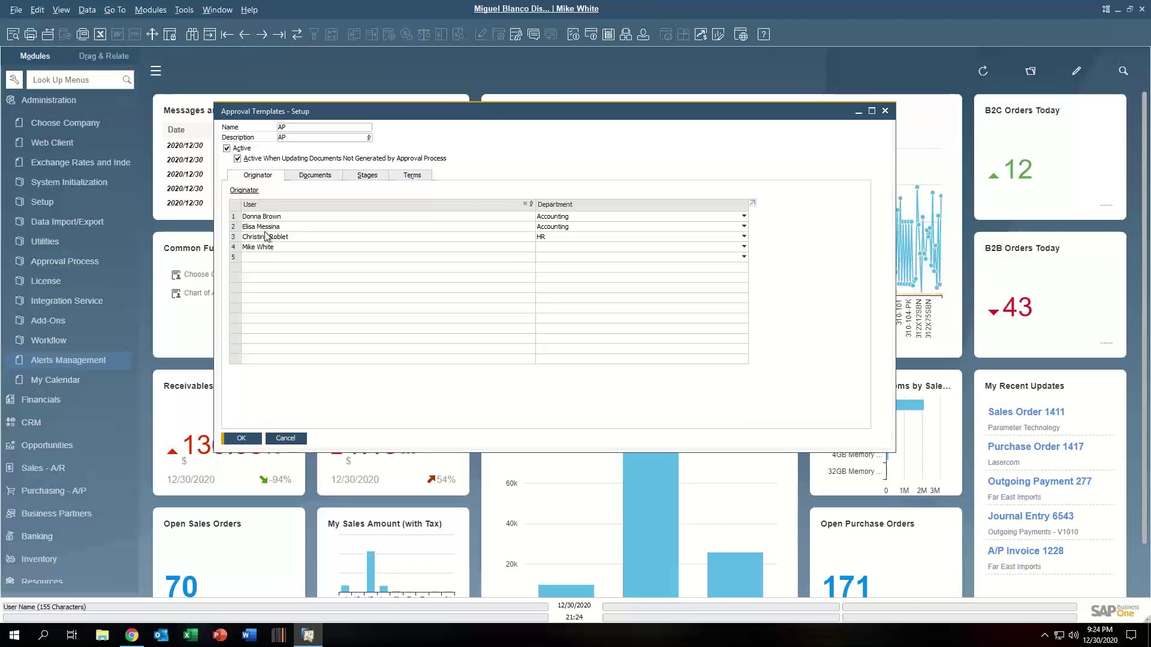
# Step: Review the AP template's documents and launch terms and return to its originators
pyautogui.click(315, 175)
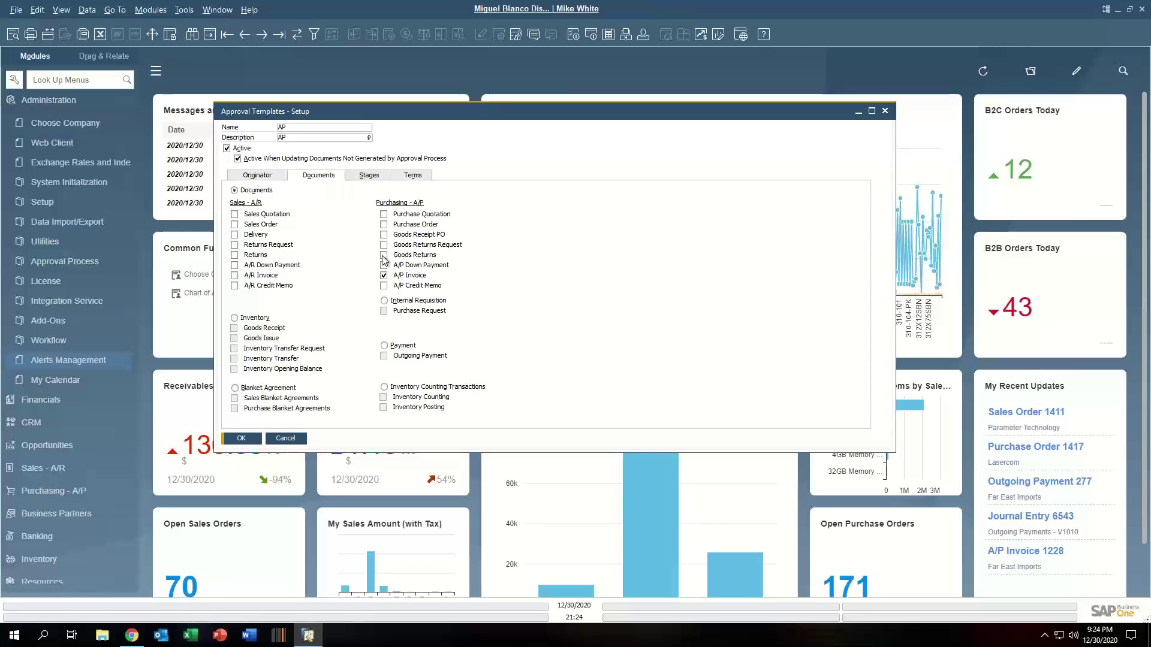
pyautogui.click(416, 176)
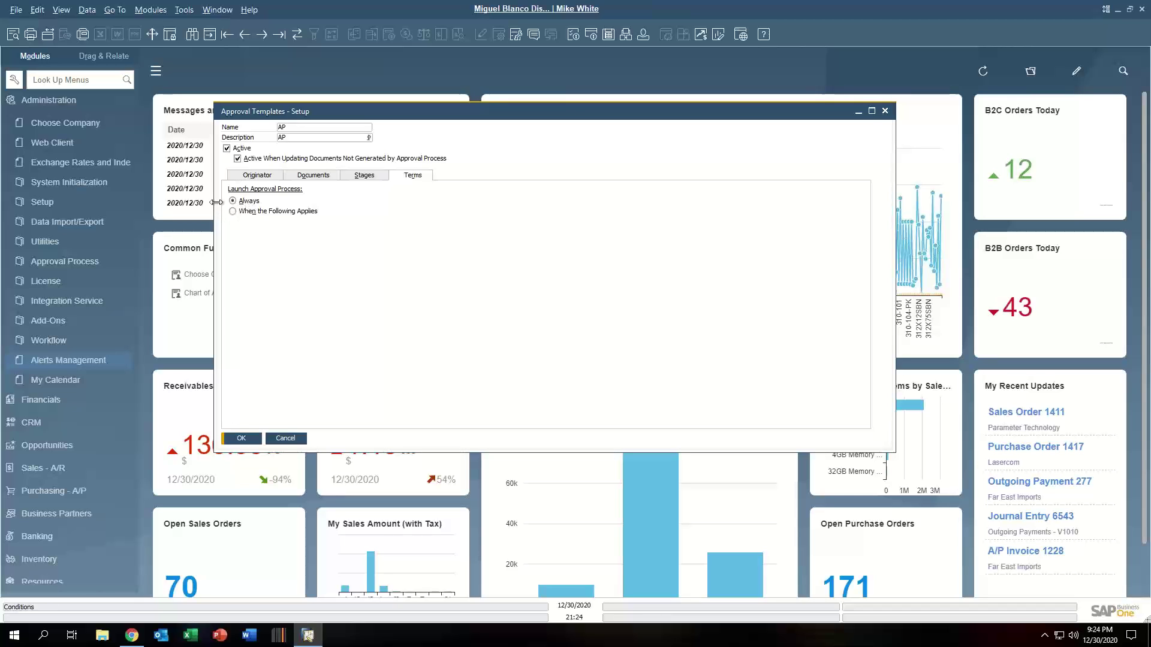
pyautogui.click(268, 176)
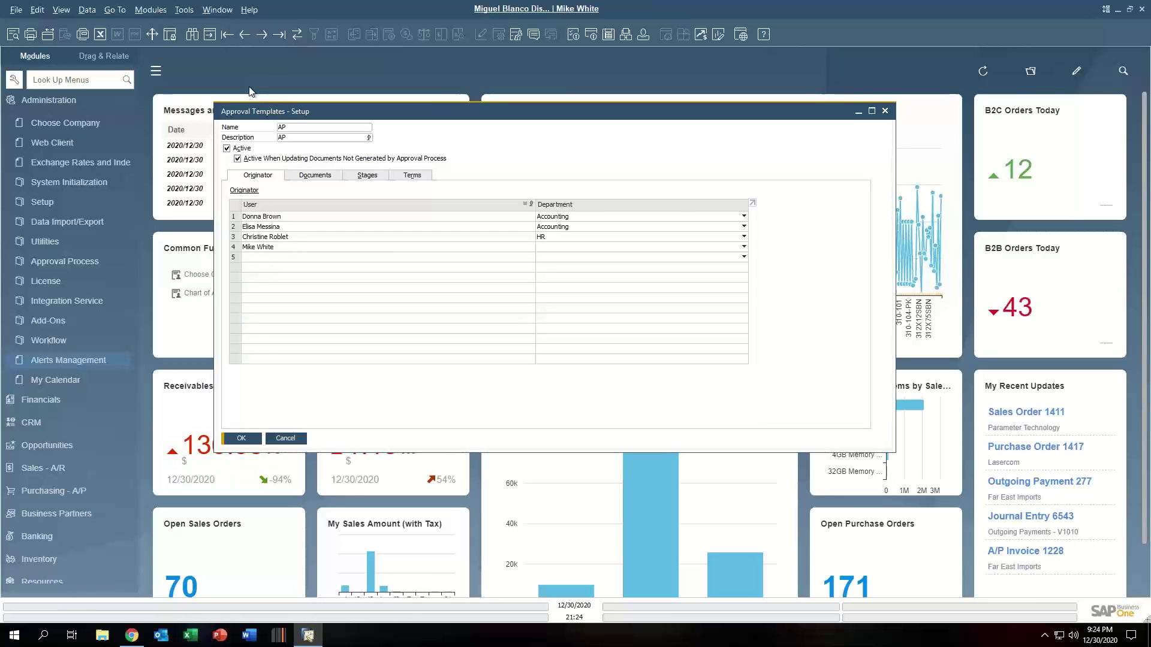
# Step: Go to the Quote approval template, review its documents, terms and approval stages, and close the template setup
pyautogui.click(262, 35)
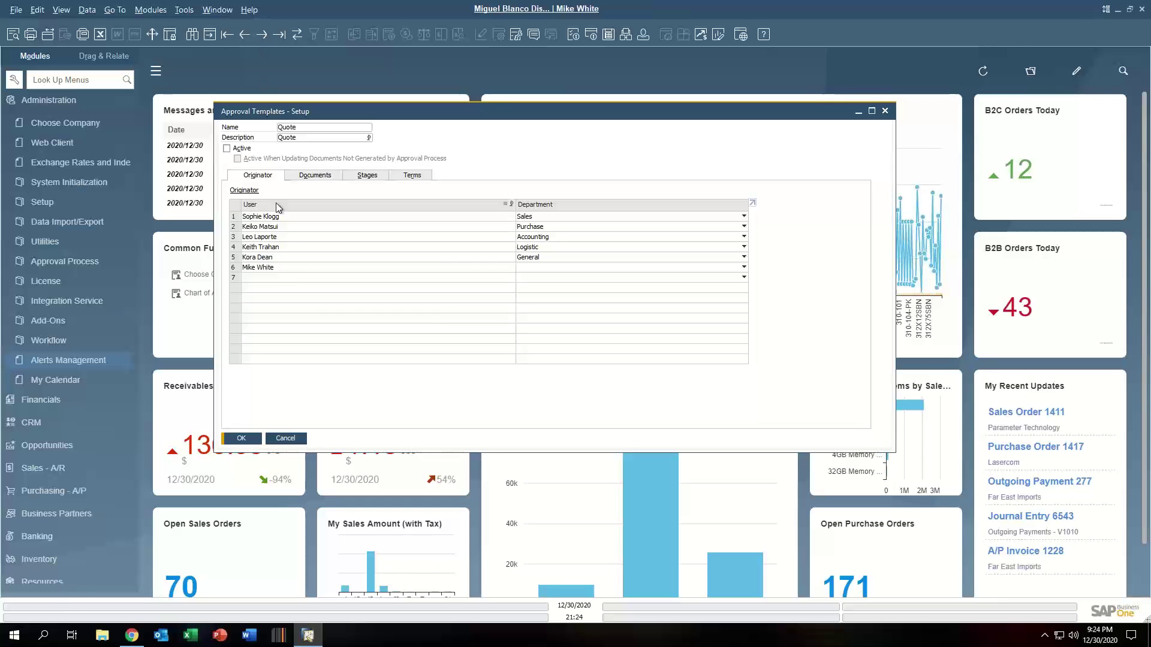
pyautogui.click(314, 176)
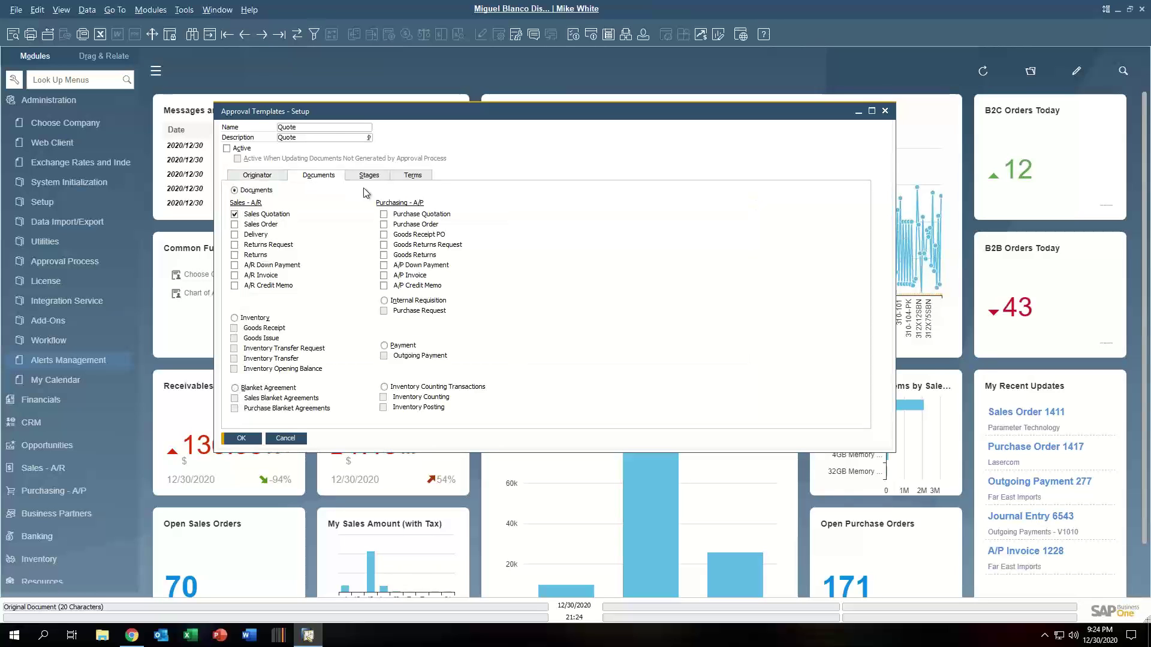
pyautogui.click(415, 177)
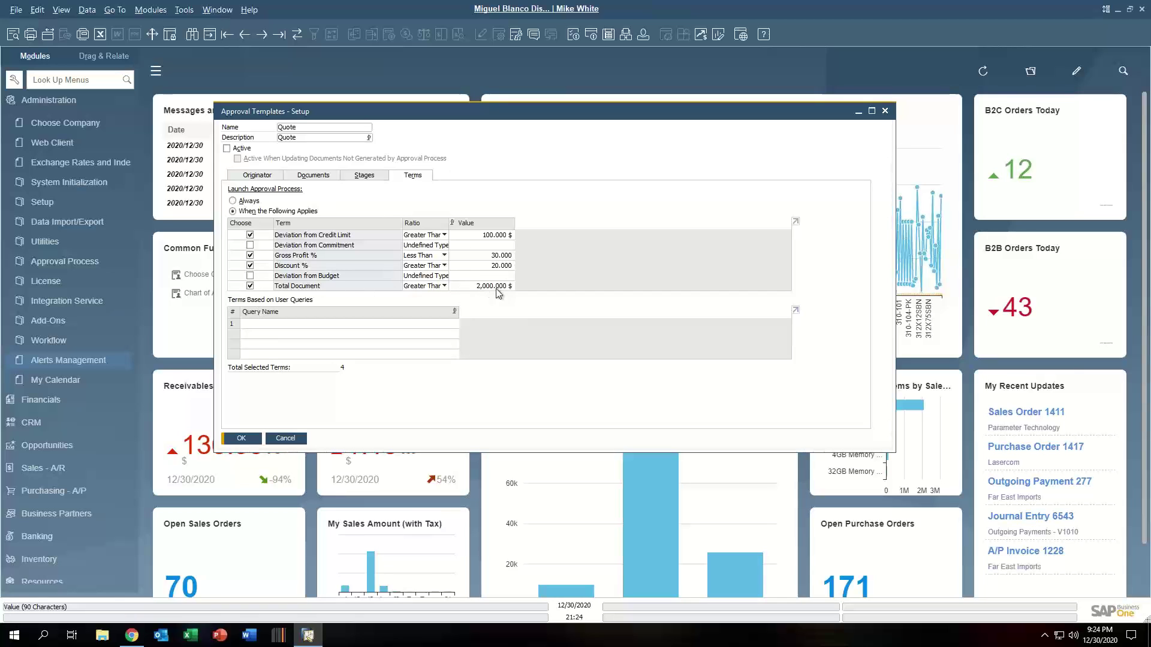
pyautogui.click(365, 175)
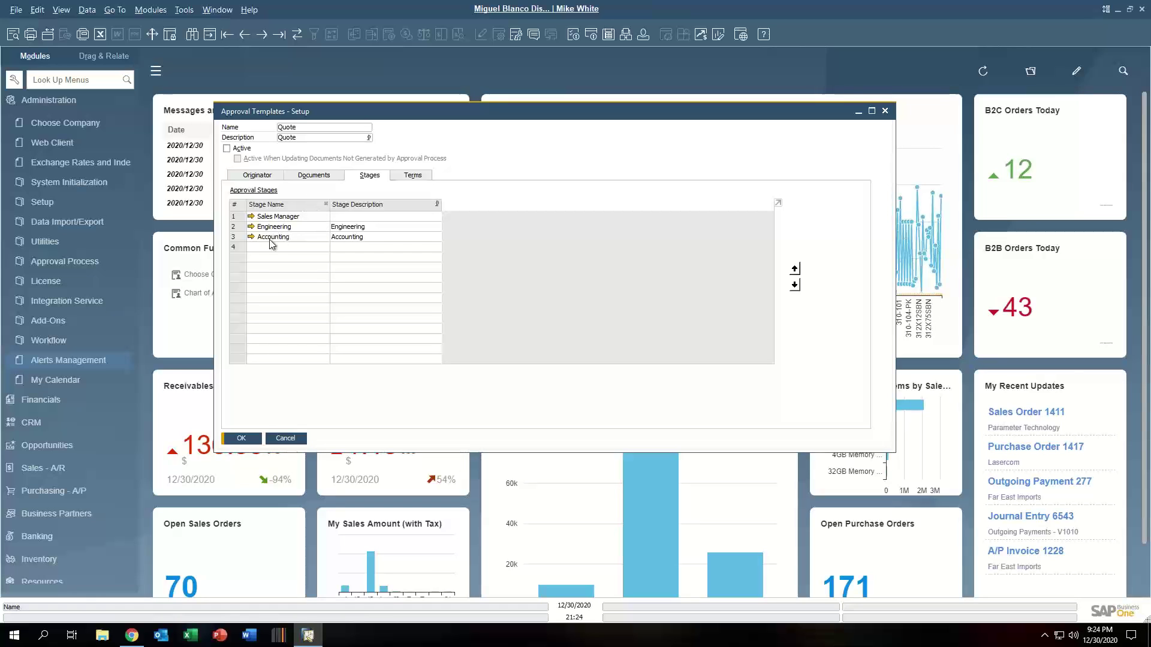
pyautogui.click(286, 439)
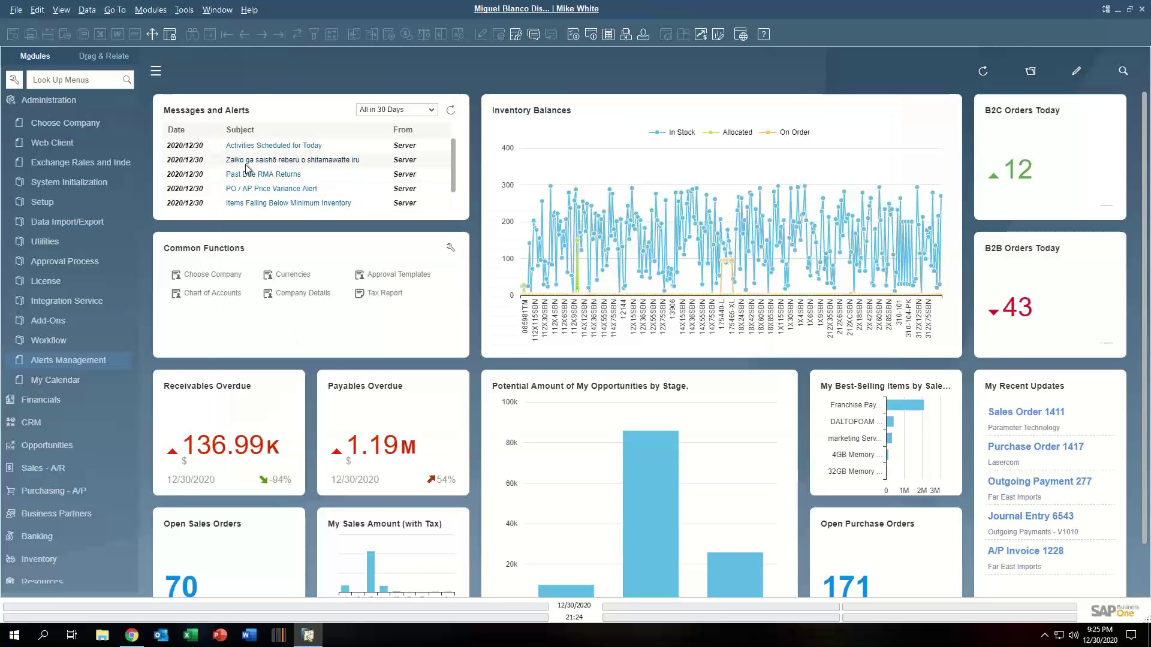
# Step: Launch SAP Business One Studio, load the recent Order Processing.b1s solution and open its General Flows diagram
pyautogui.click(184, 10)
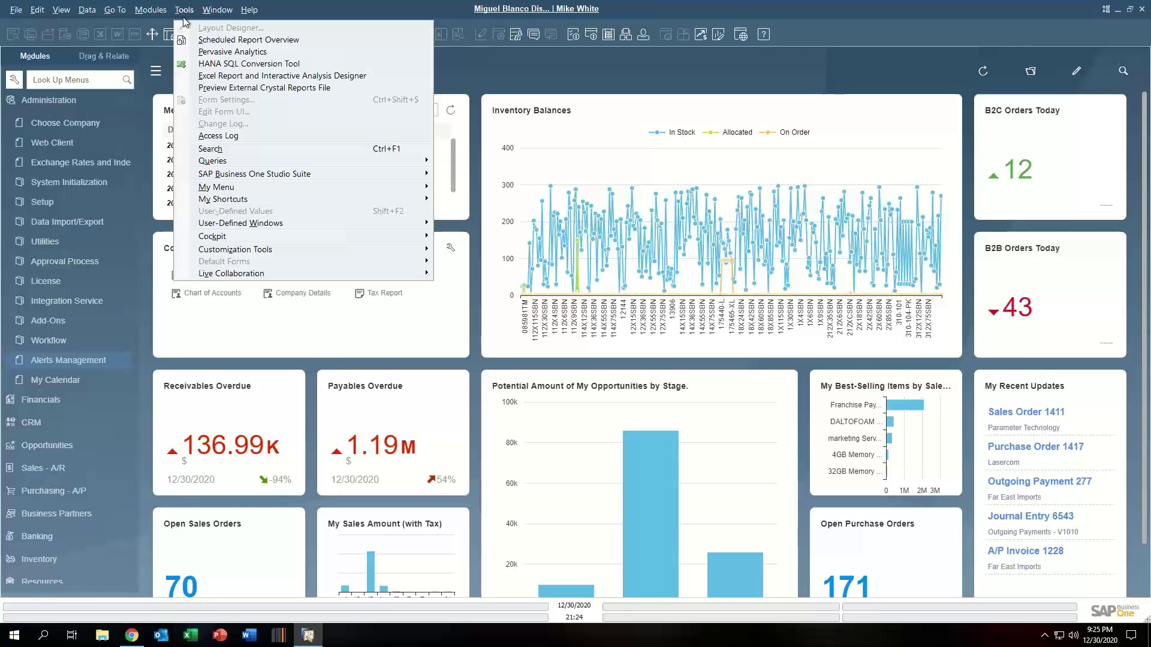
pyautogui.moveTo(348, 175)
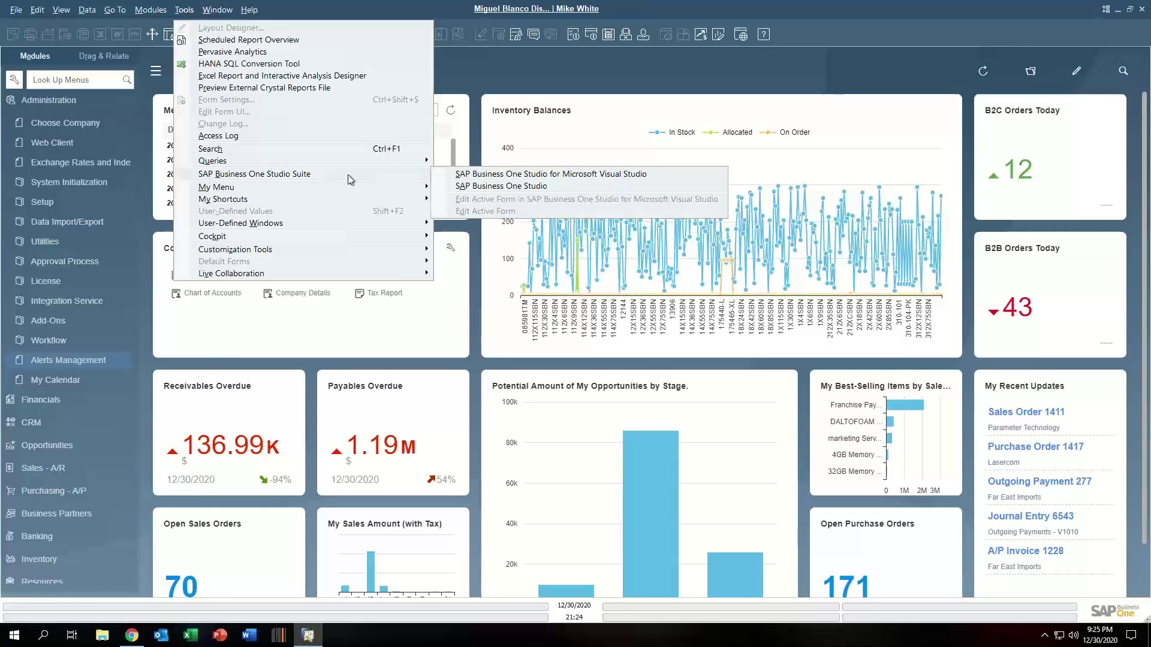
pyautogui.click(503, 187)
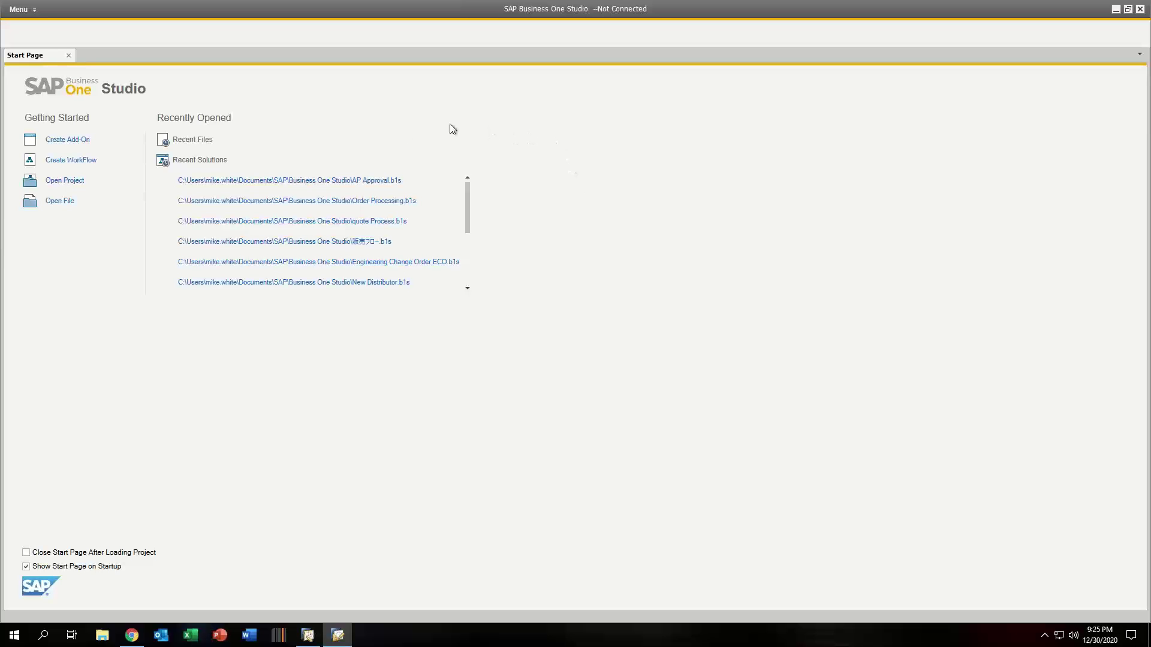
pyautogui.click(363, 202)
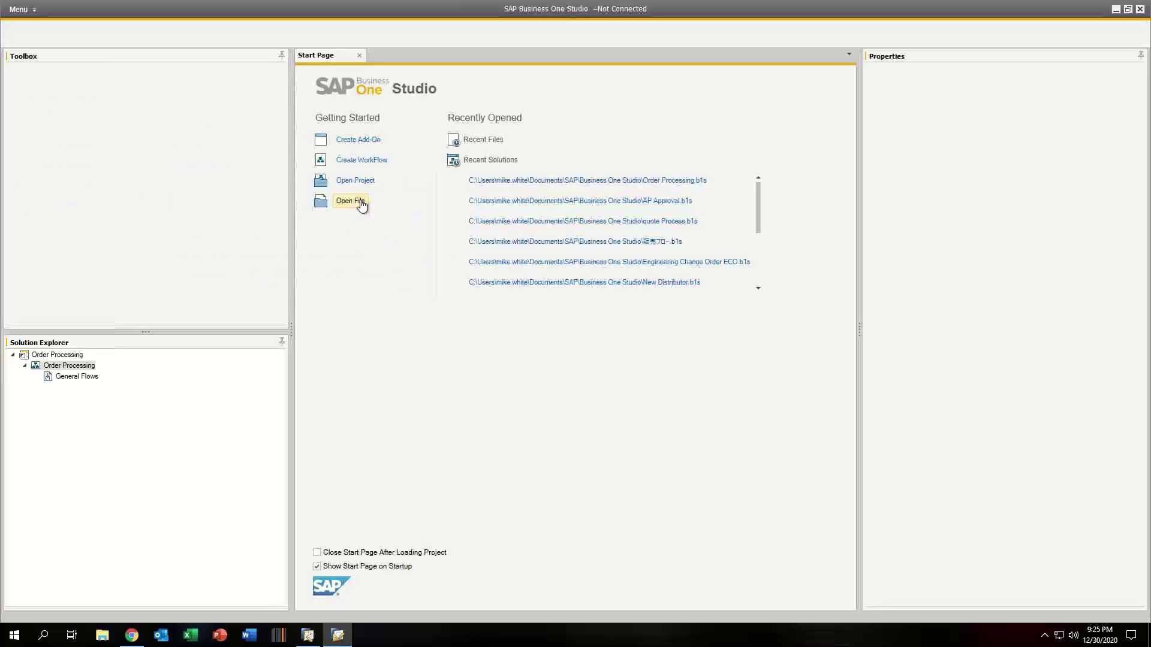
pyautogui.doubleClick(66, 377)
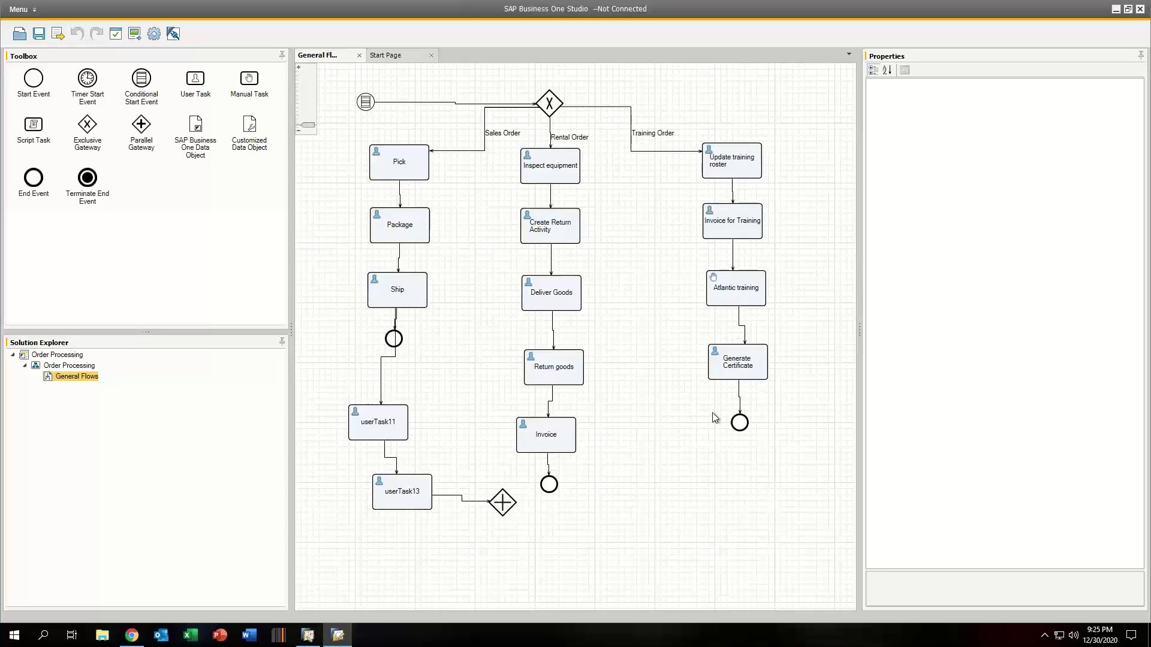
# Step: Try to extend the General Flows diagram with chained user tasks after userTask13, and undo the last placement change
pyautogui.click(427, 502)
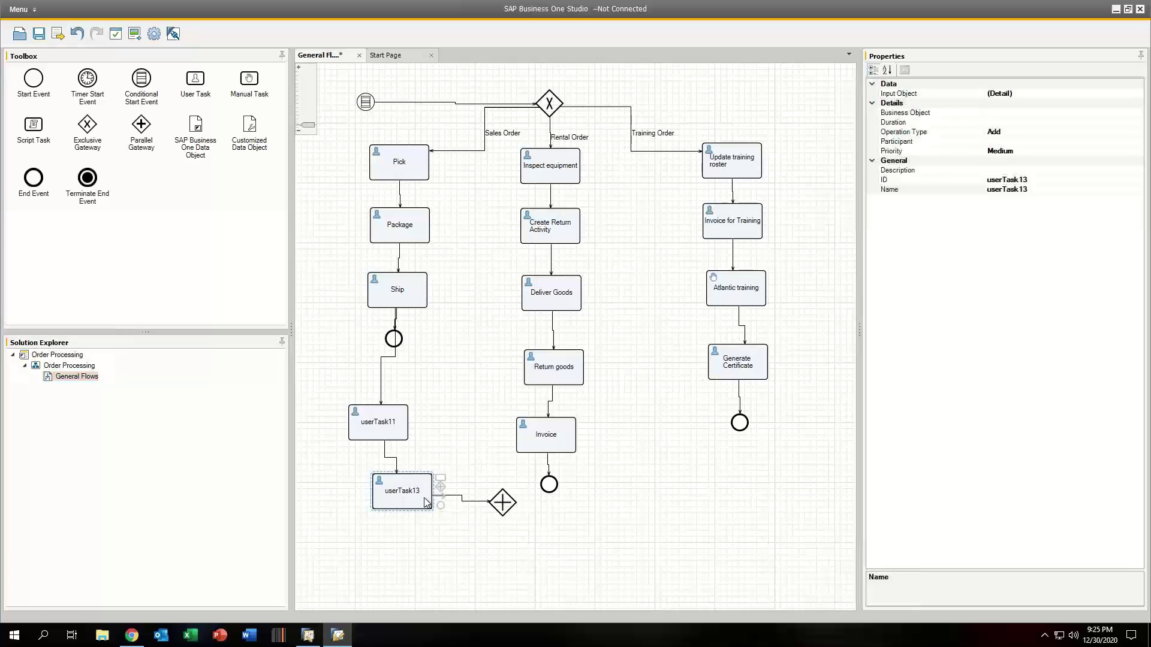
pyautogui.moveTo(440, 478); pyautogui.dragTo(683, 417)
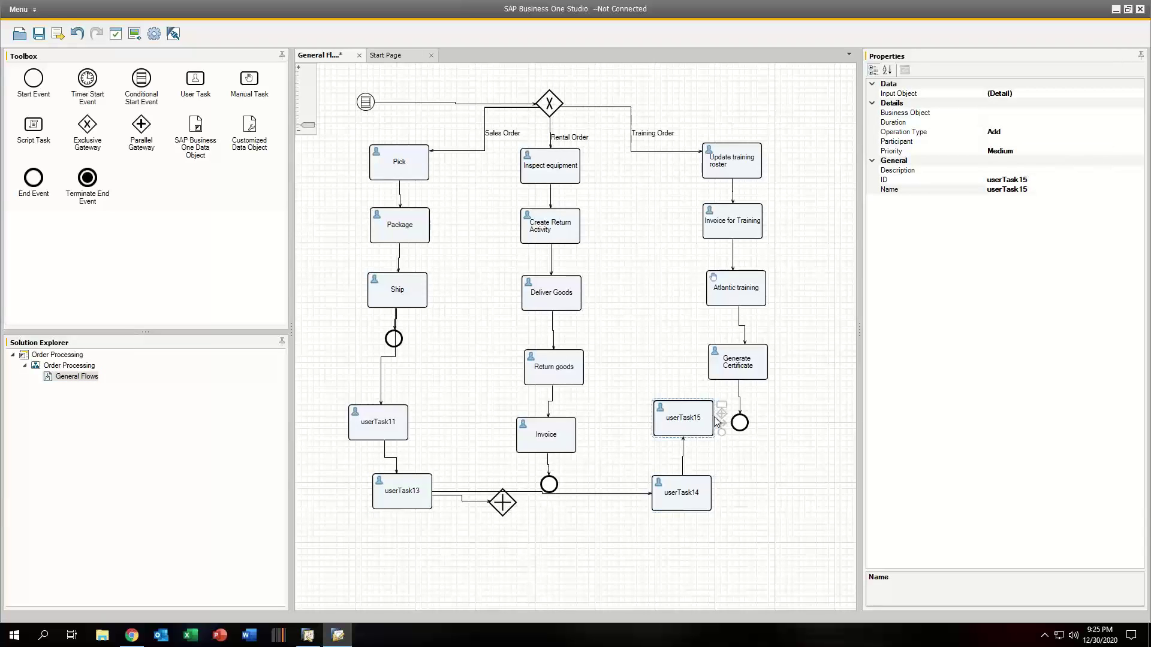
pyautogui.hotkey('ctrl', 'z')
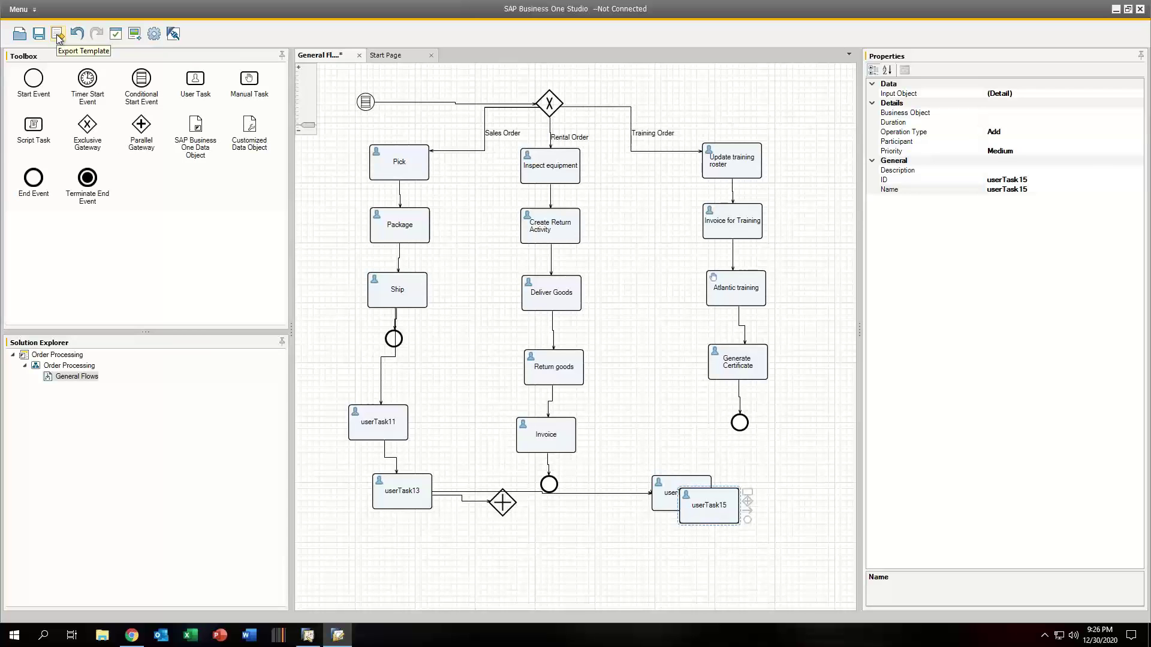
# Step: Close SAP Business One Studio without saving General Flows, and collapse the Administration module in SAP Business One
pyautogui.click(1139, 10)
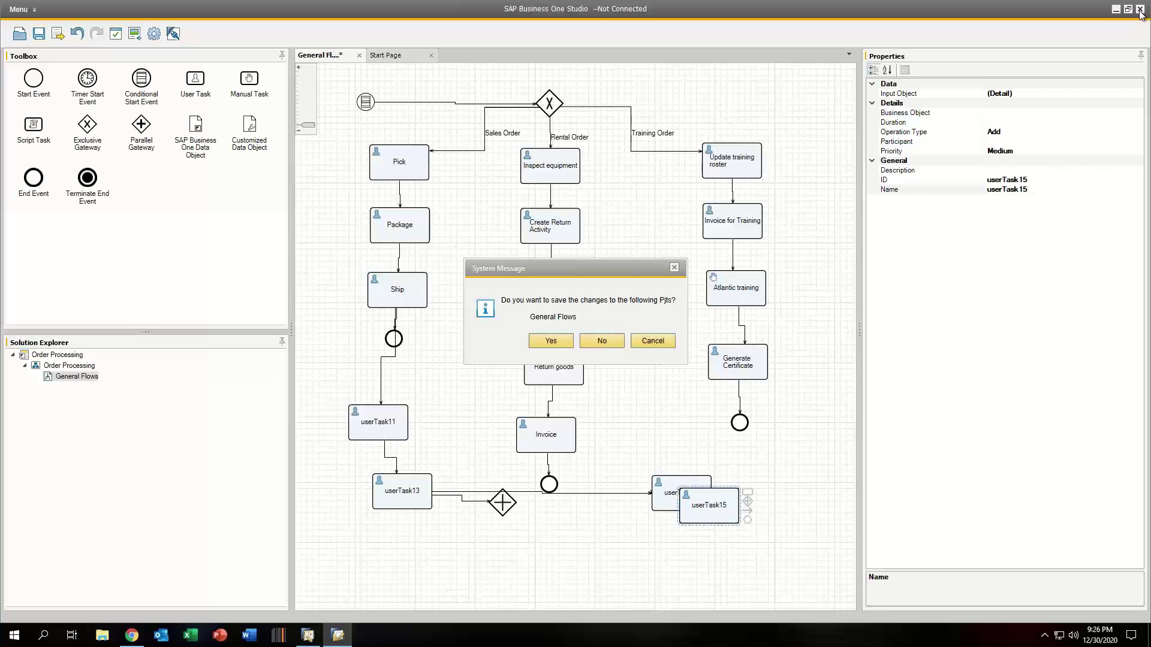
pyautogui.click(609, 341)
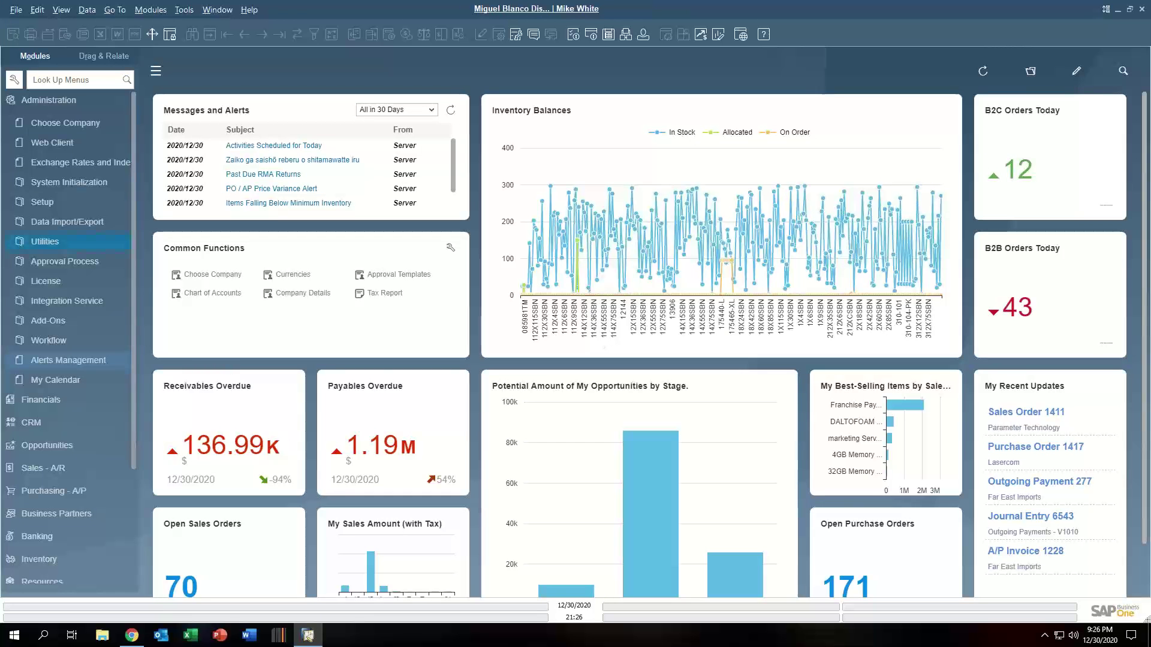
pyautogui.click(60, 102)
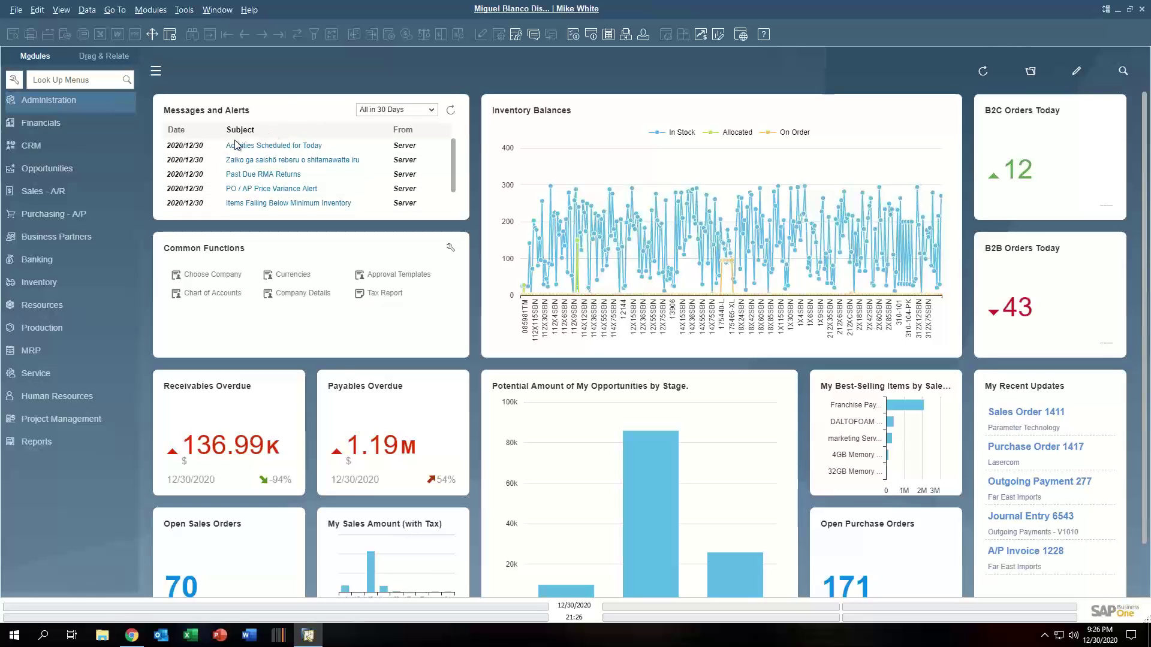
# Step: Open the Chart of Accounts from Financials, widen its window to read the asset account names, and close it
pyautogui.click(42, 123)
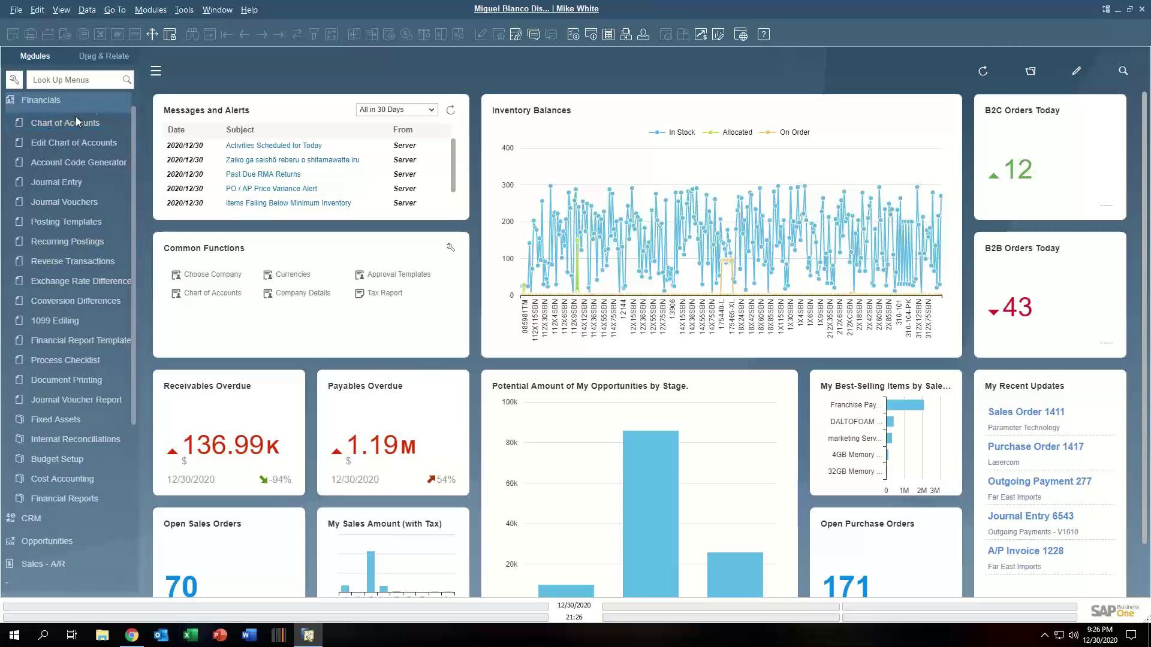
pyautogui.click(76, 119)
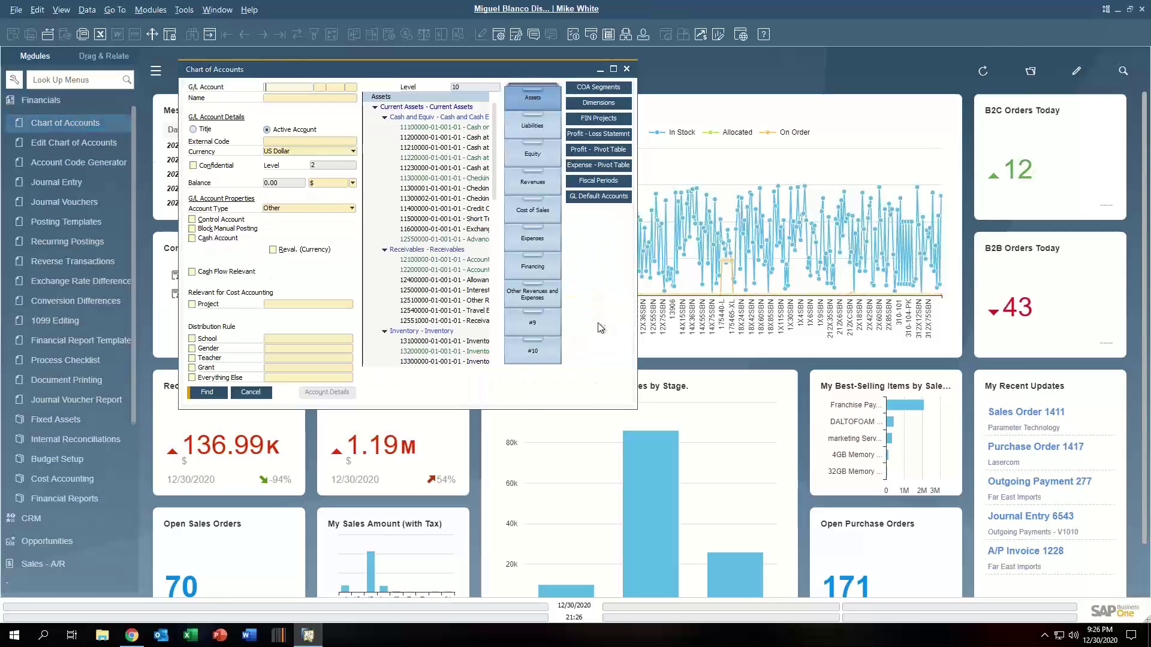
pyautogui.moveTo(639, 314); pyautogui.dragTo(765, 314)
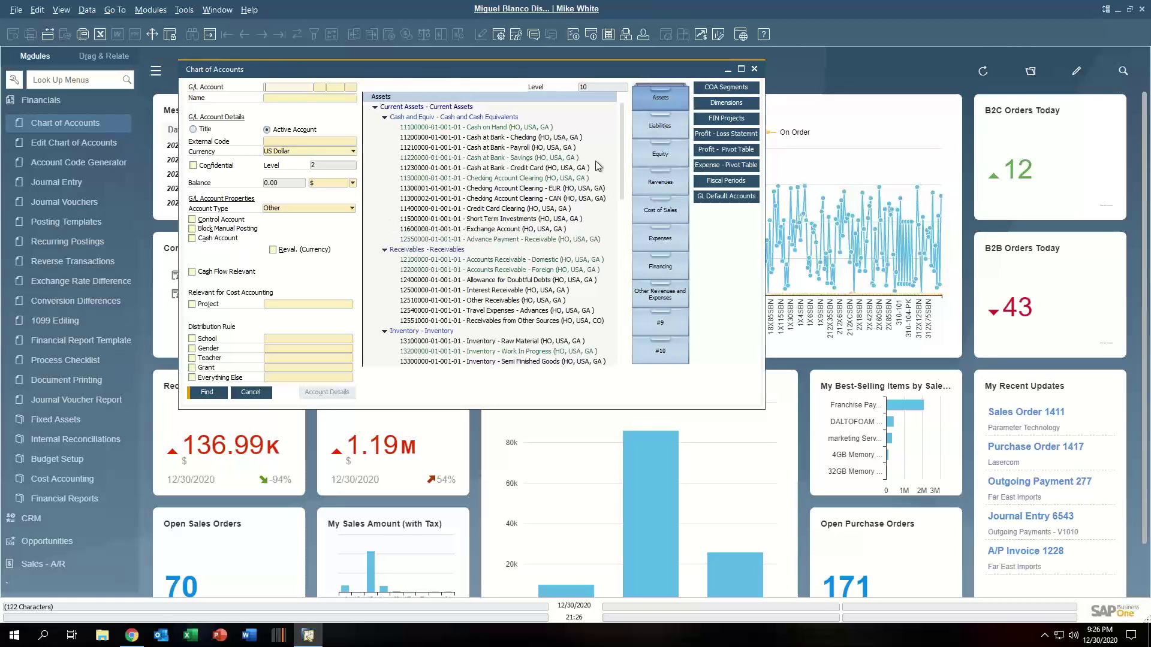
pyautogui.click(754, 70)
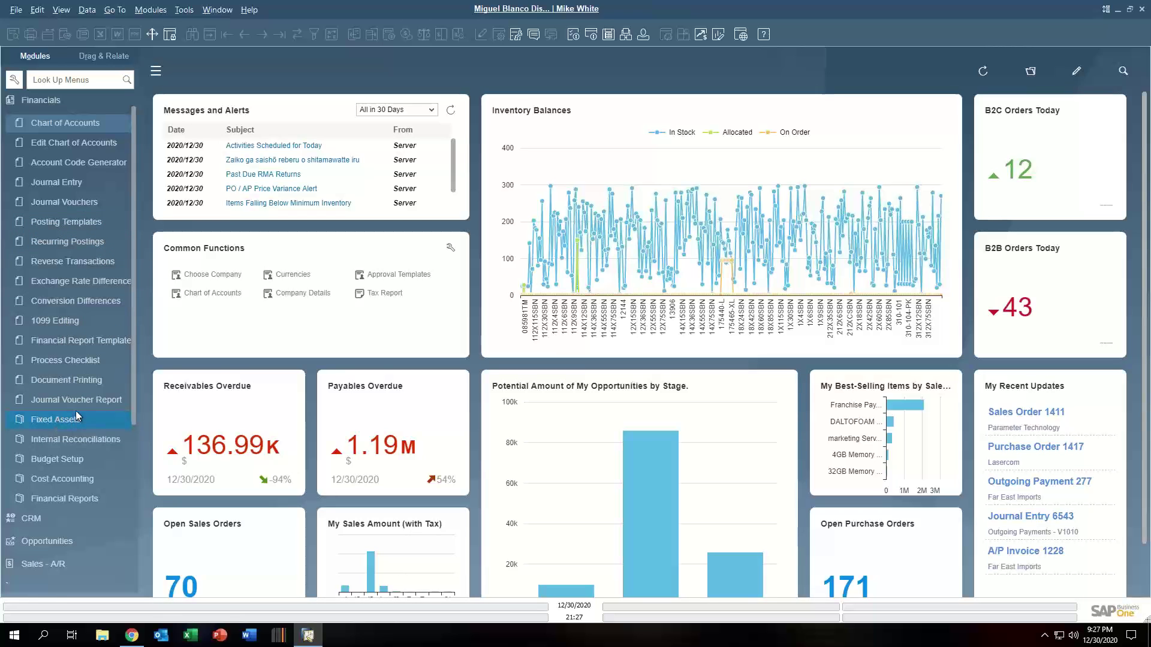
# Step: Open the selection criteria for the Profit and Loss Statement under the Financial group of Financial Reports
pyautogui.click(69, 498)
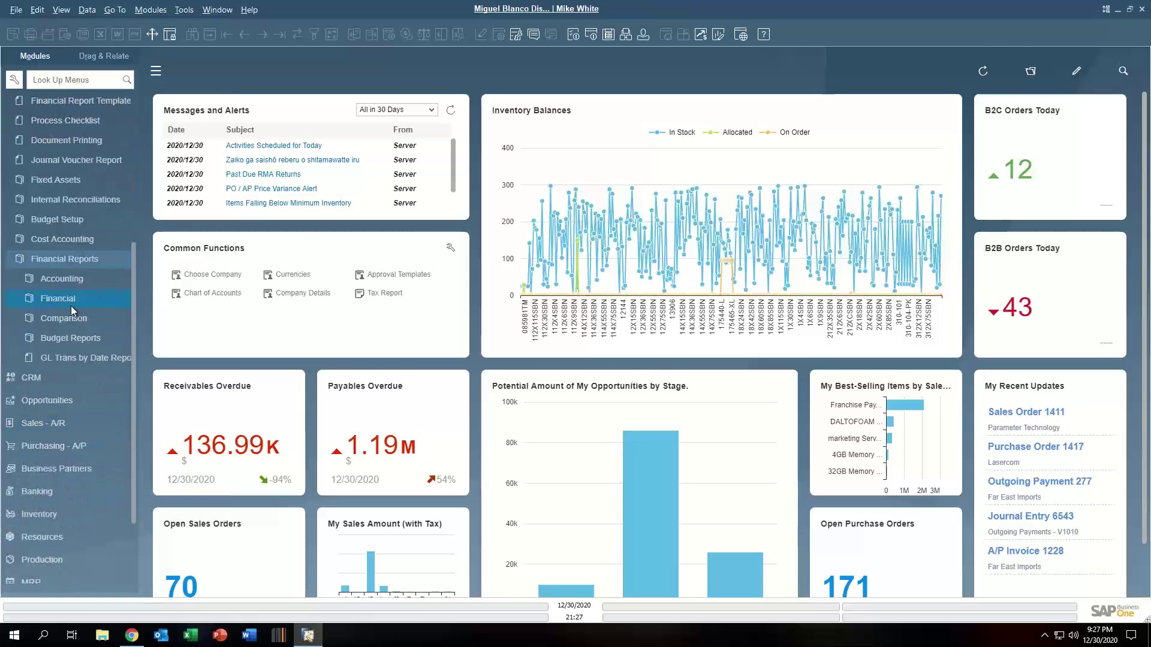
pyautogui.click(66, 303)
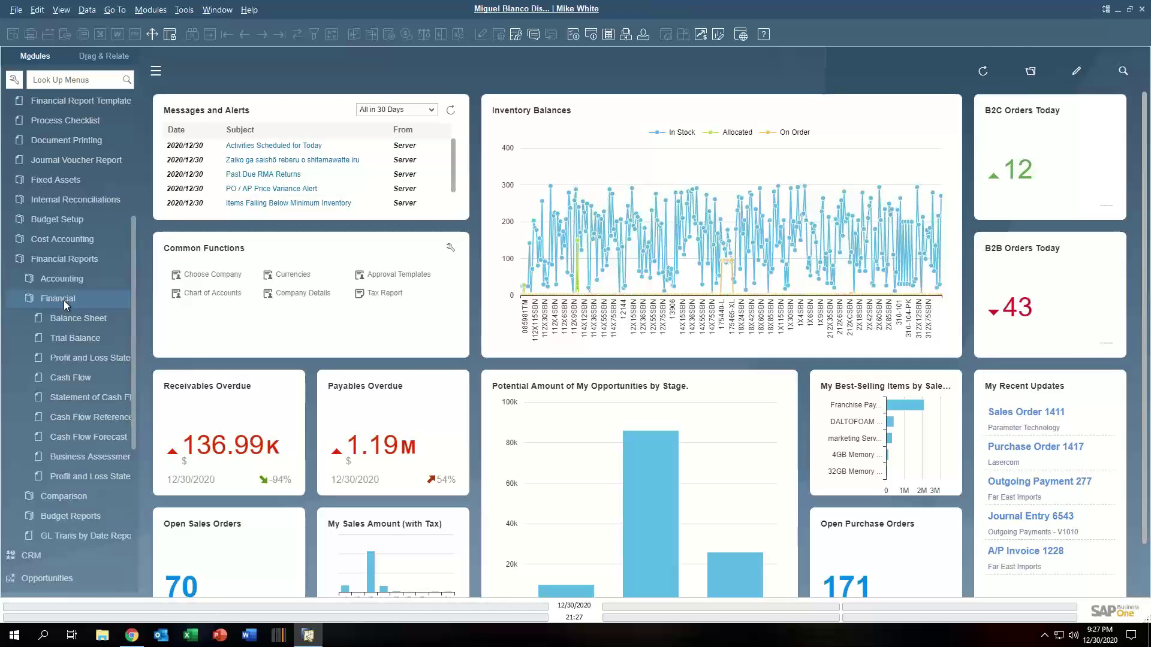
pyautogui.click(75, 338)
pyautogui.click(113, 360)
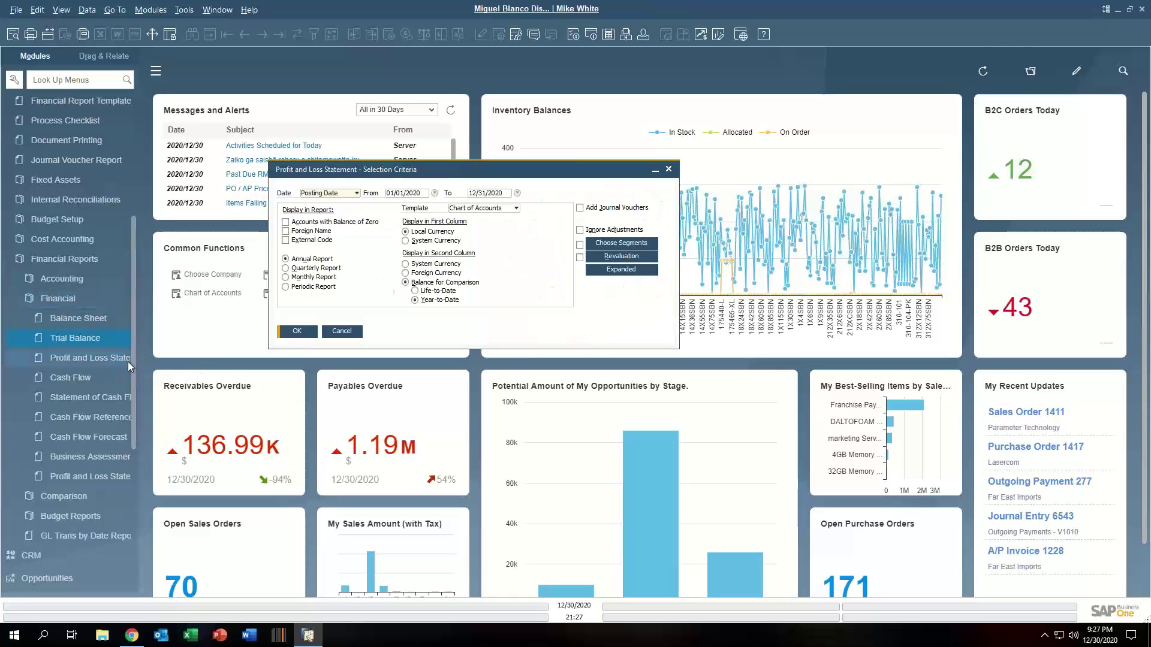
# Step: Review the report's G/L segment filters and expanded selection criteria, cancelling out of each without changes
pyautogui.click(621, 243)
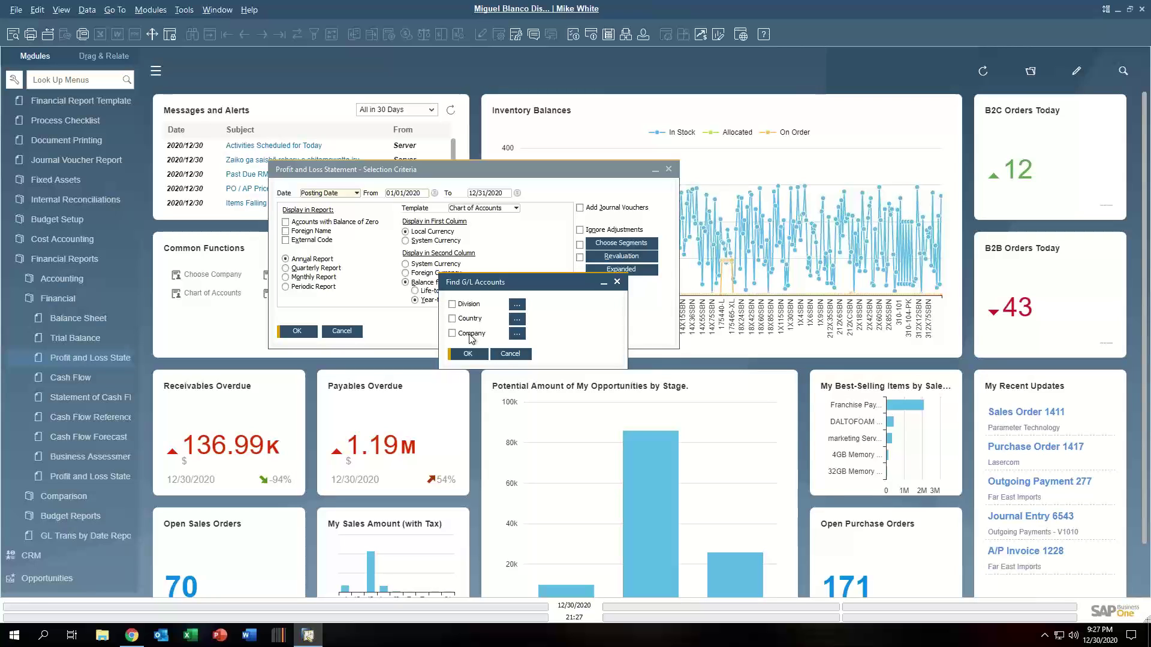
pyautogui.click(514, 354)
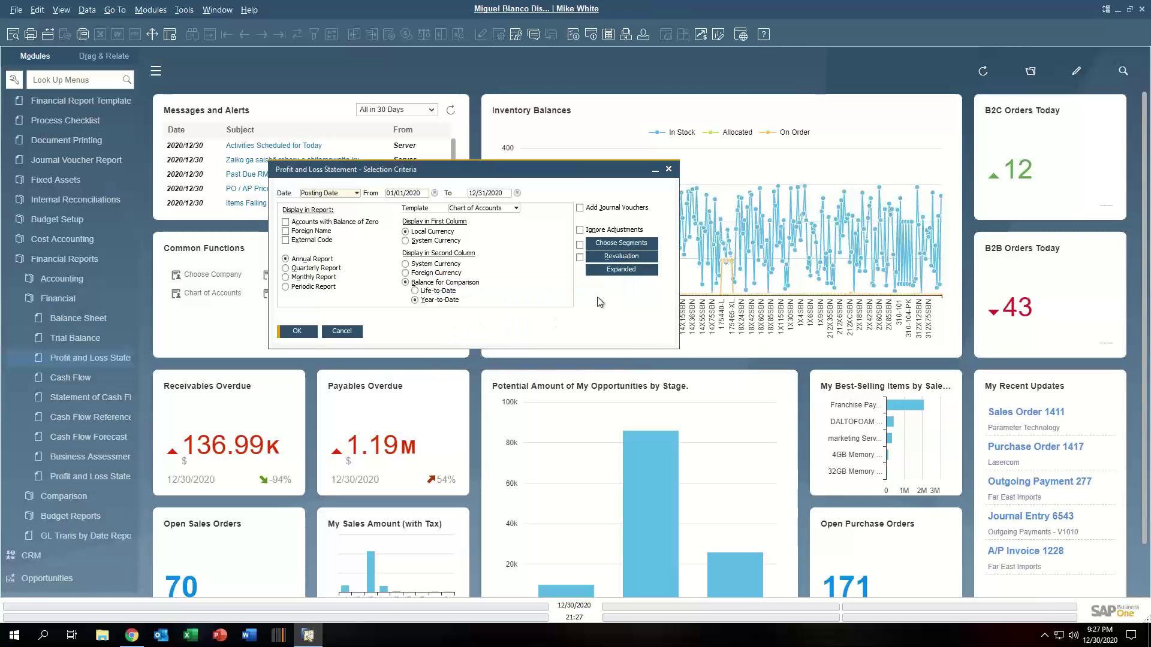
pyautogui.click(621, 270)
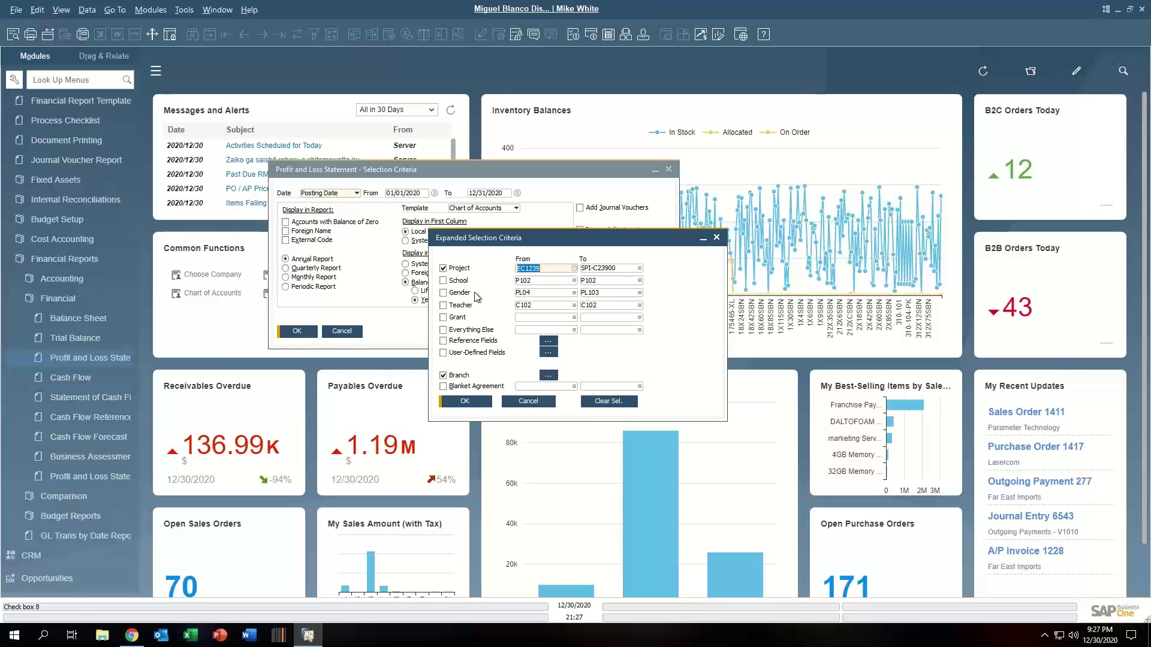
pyautogui.click(528, 401)
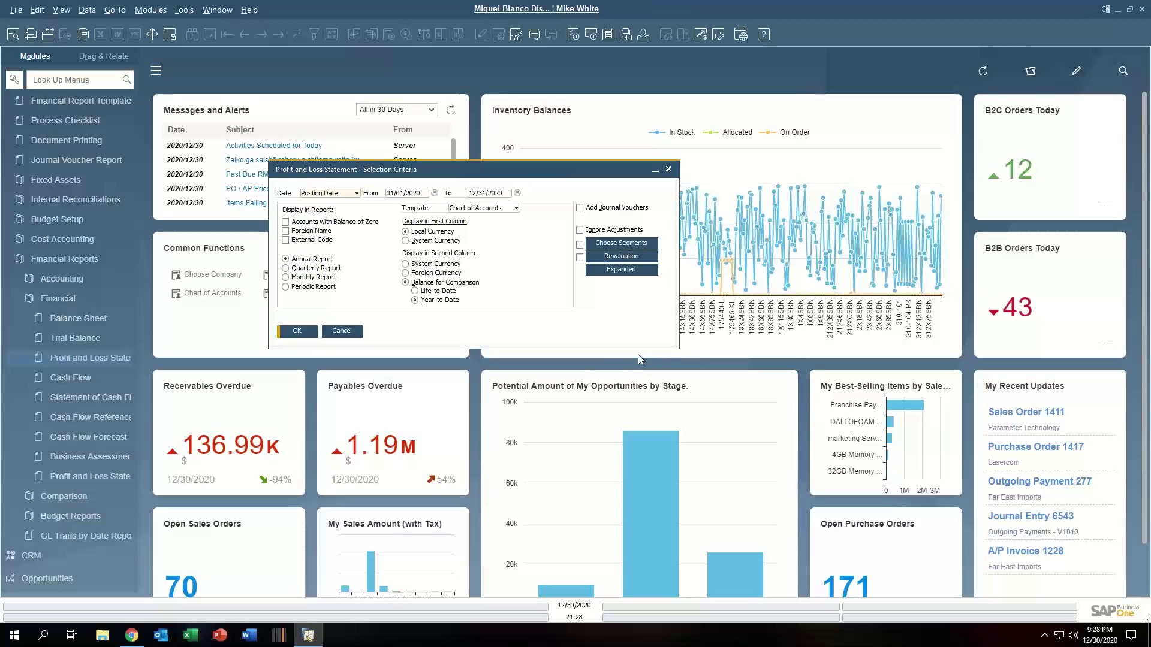
# Step: Remove the Project filter from the expanded criteria and run the Profit and Loss Statement as a monthly report
pyautogui.click(621, 269)
pyautogui.click(444, 269)
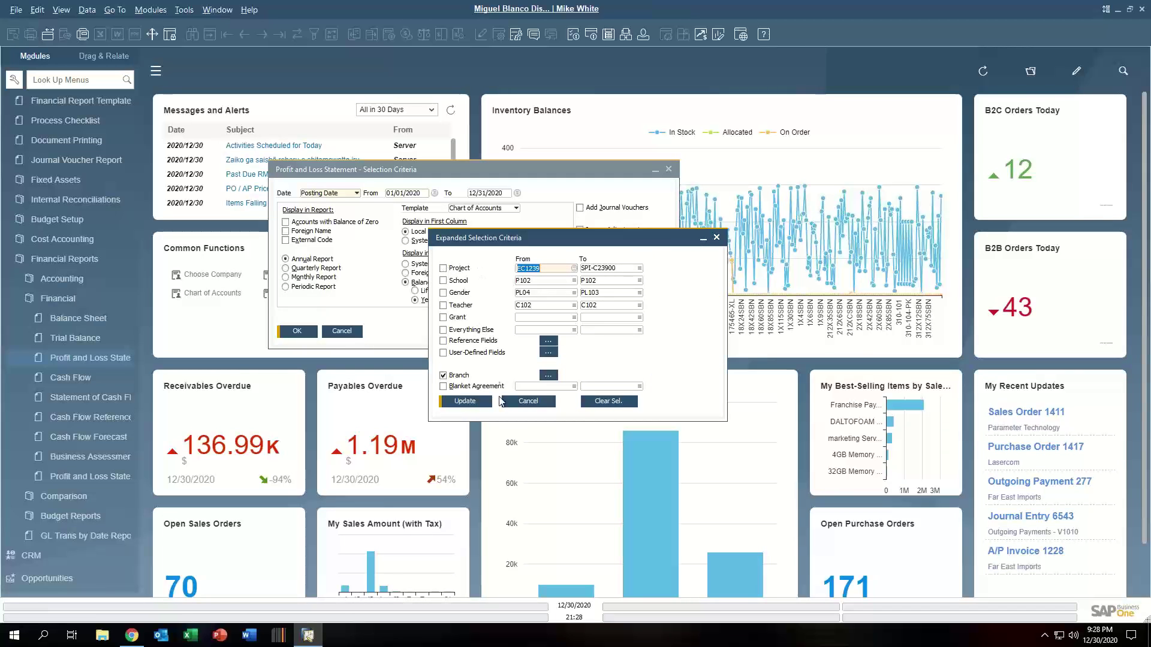
pyautogui.click(475, 401)
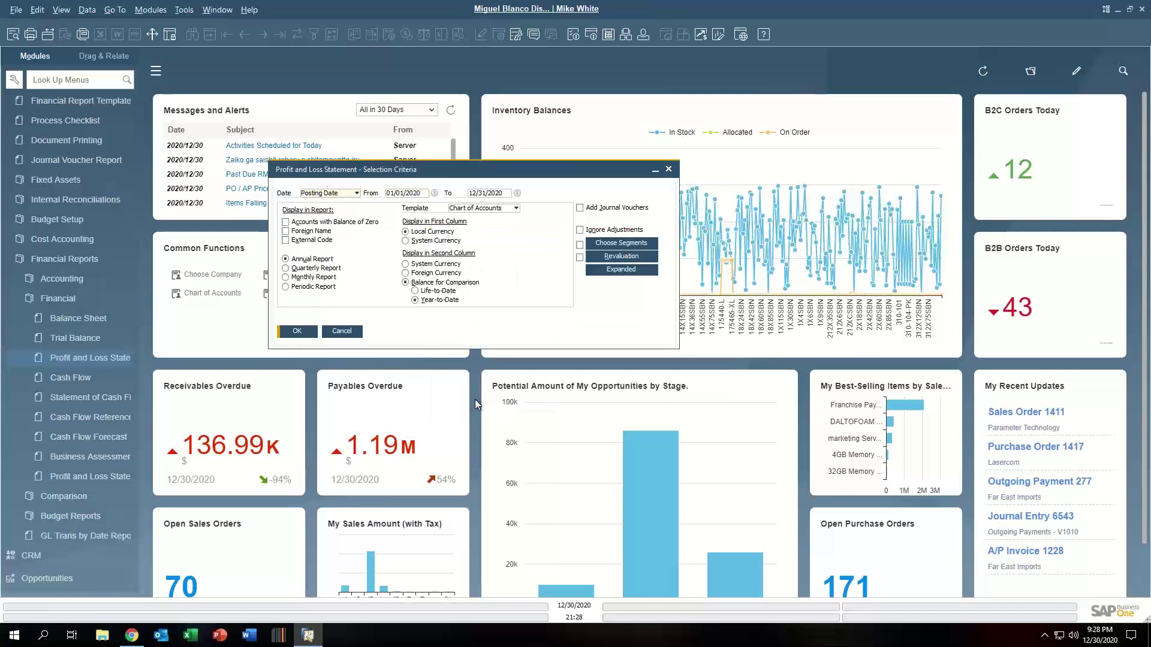
pyautogui.click(288, 278)
pyautogui.click(297, 331)
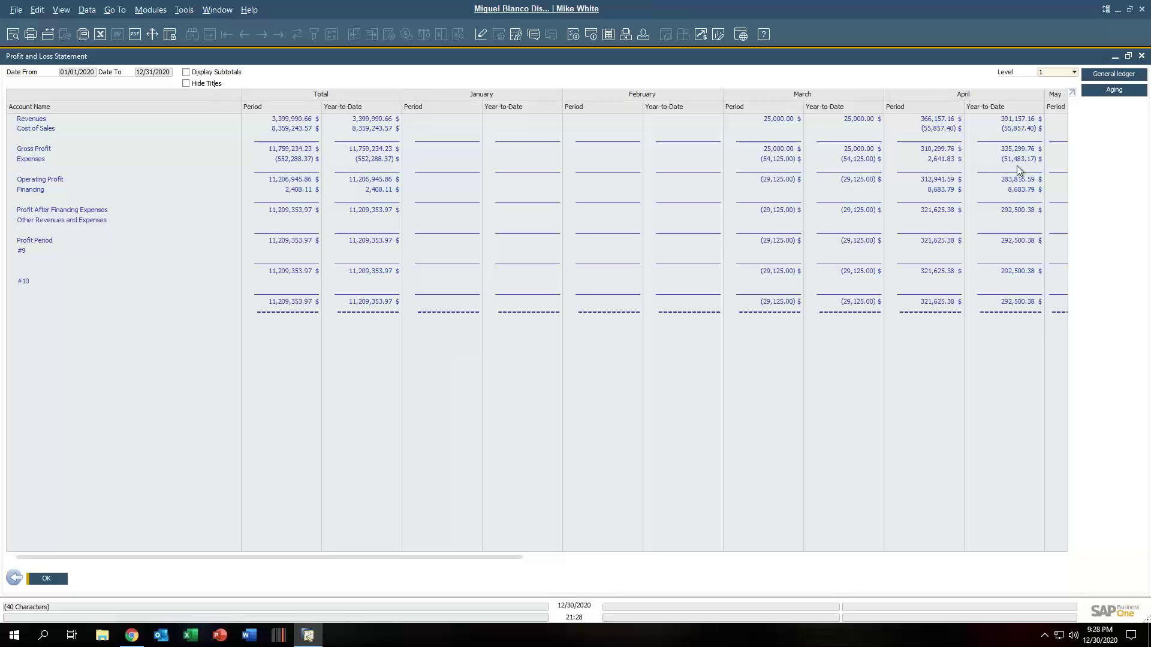
# Step: Expand the Profit and Loss Statement's detail to level 2 and then to level 10
pyautogui.click(1073, 73)
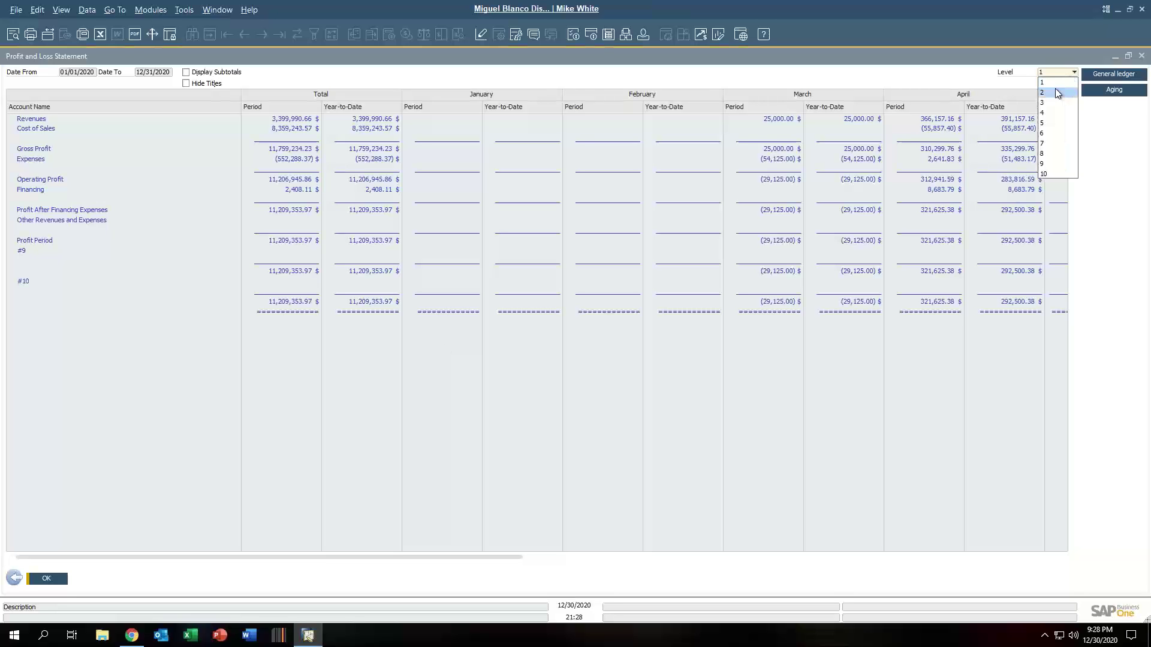
pyautogui.click(1056, 91)
pyautogui.click(1058, 73)
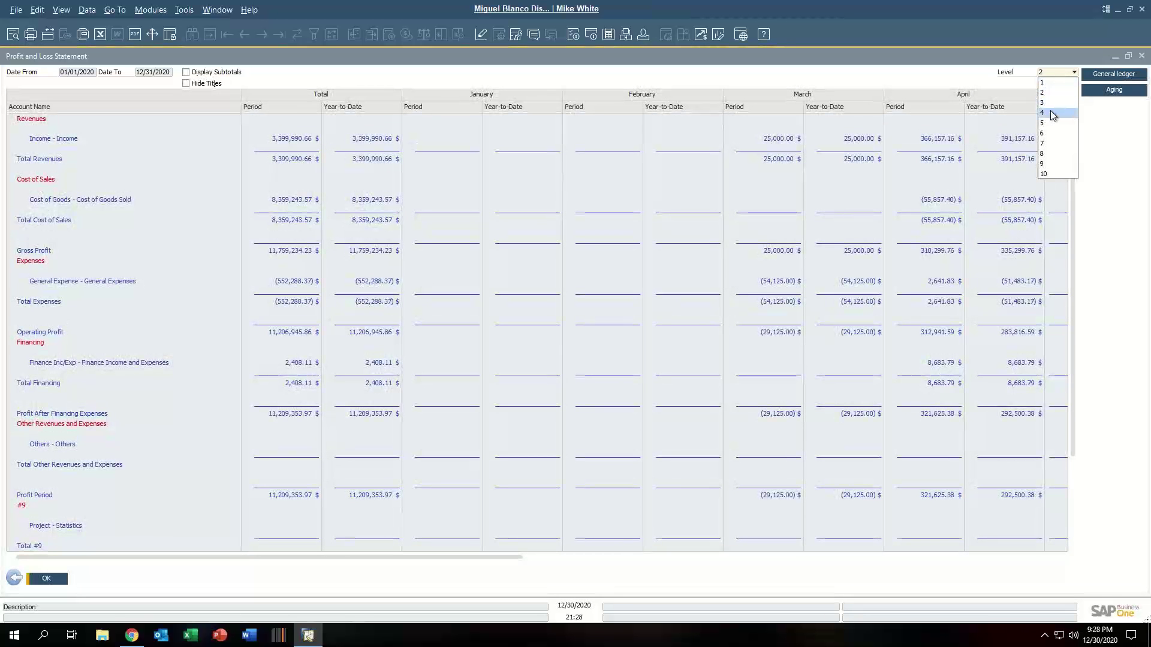
pyautogui.click(1050, 174)
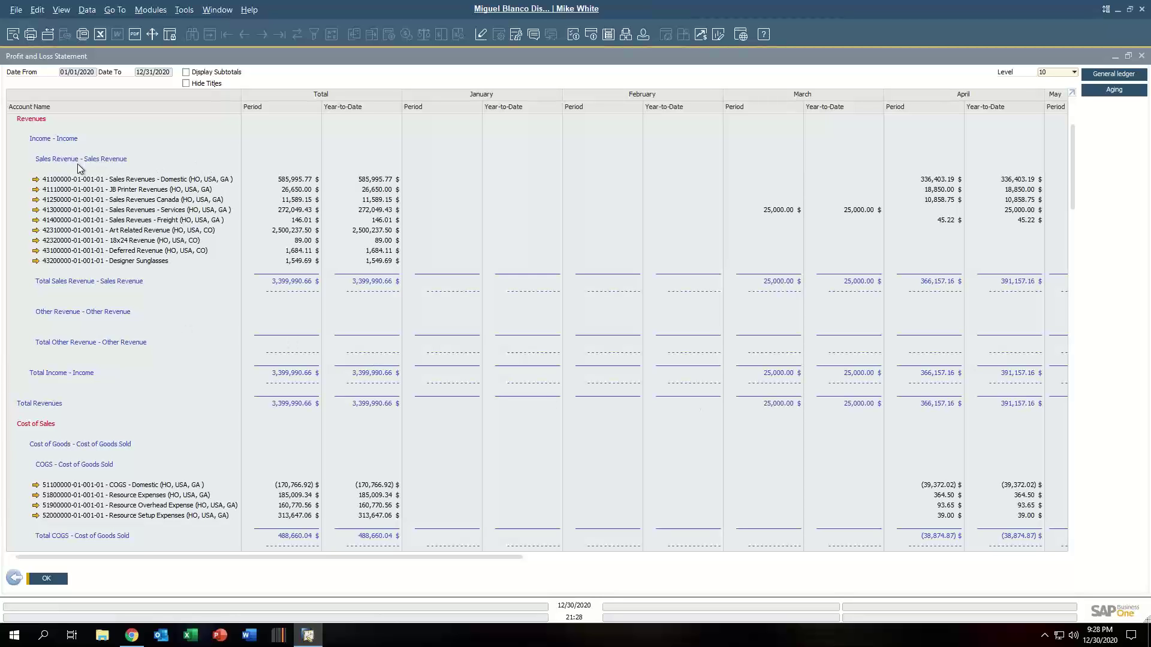
# Step: Drill down from Sales Revenues - Domestic through its account balance to the 3,924.80 $ A/R invoice posted 08/31/2020
pyautogui.click(36, 179)
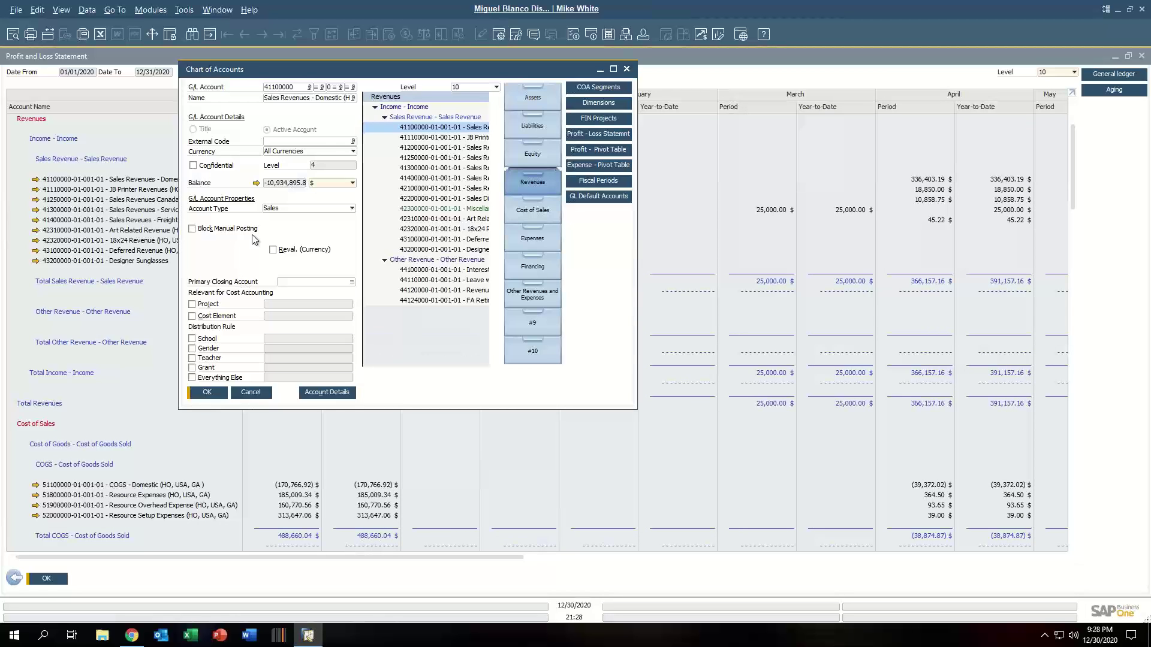
pyautogui.click(257, 183)
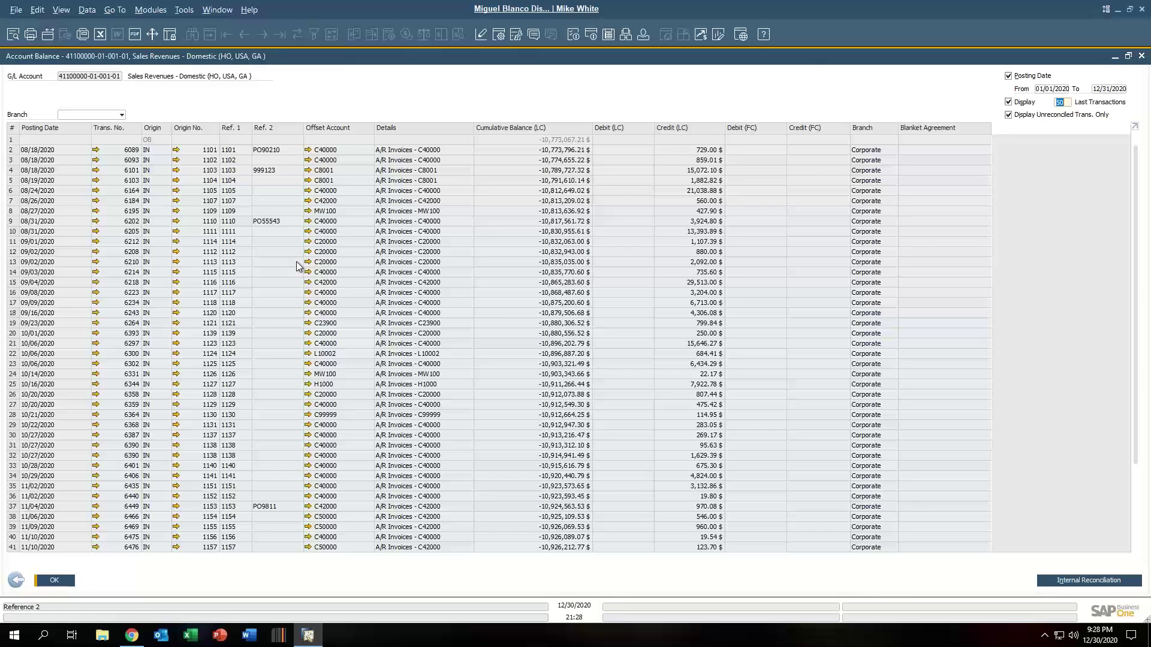
pyautogui.click(175, 222)
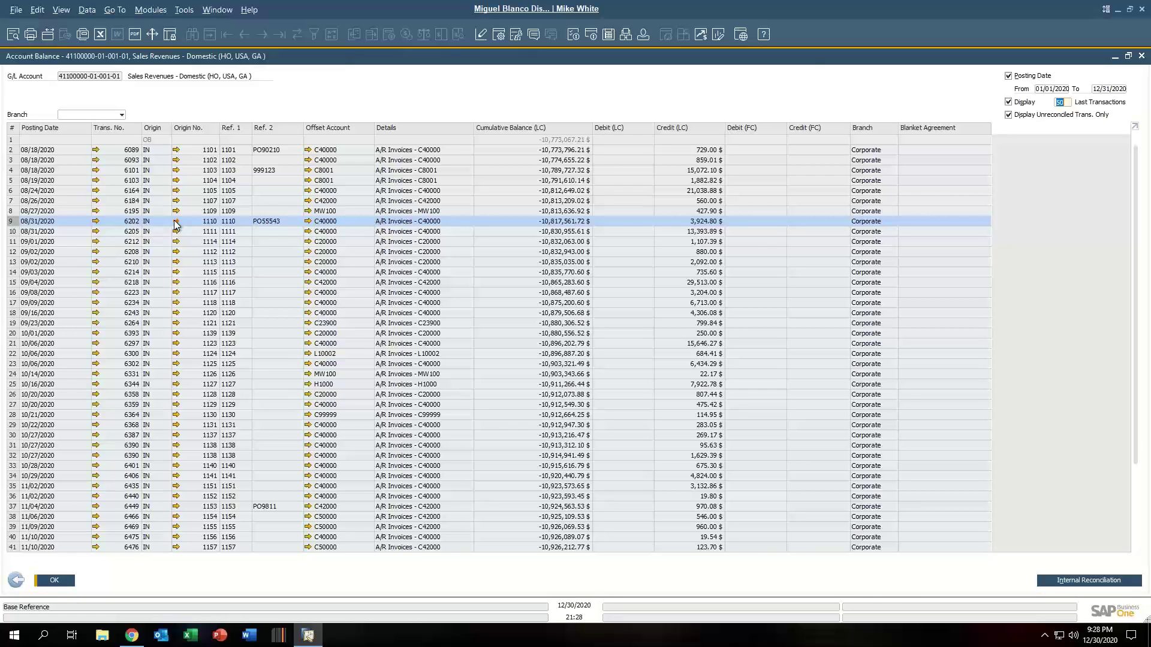
pyautogui.click(175, 222)
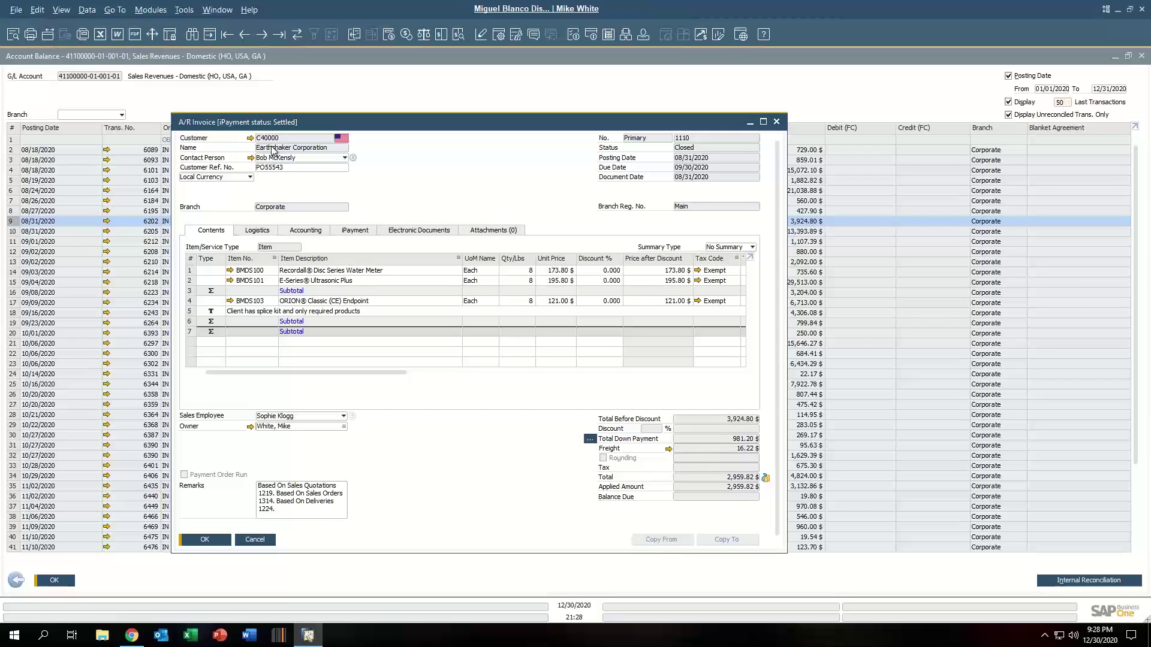
# Step: Examine the A/R invoice's Relationship Map of linked documents and close the map
pyautogui.rightClick(498, 178)
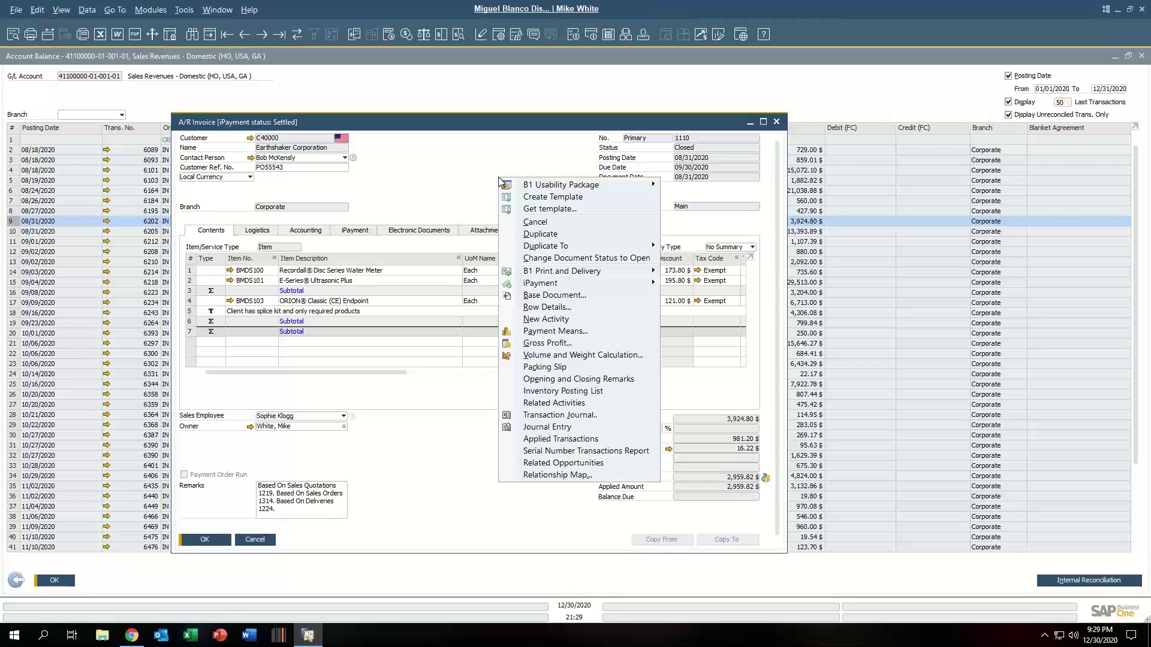
pyautogui.click(545, 475)
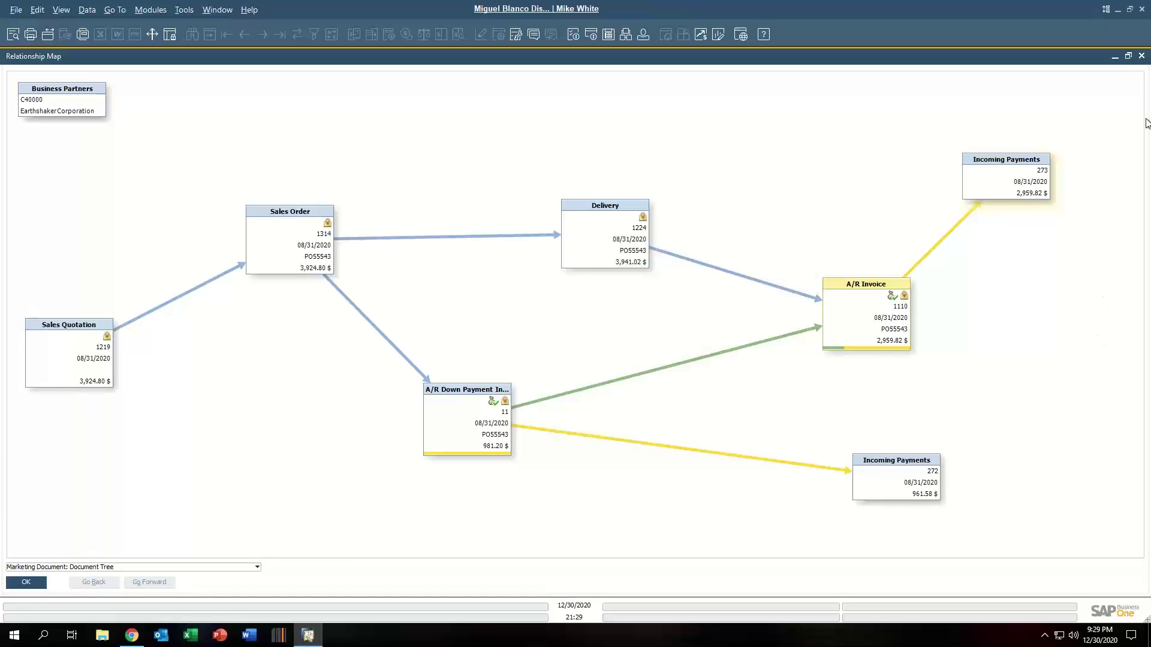
pyautogui.click(1141, 56)
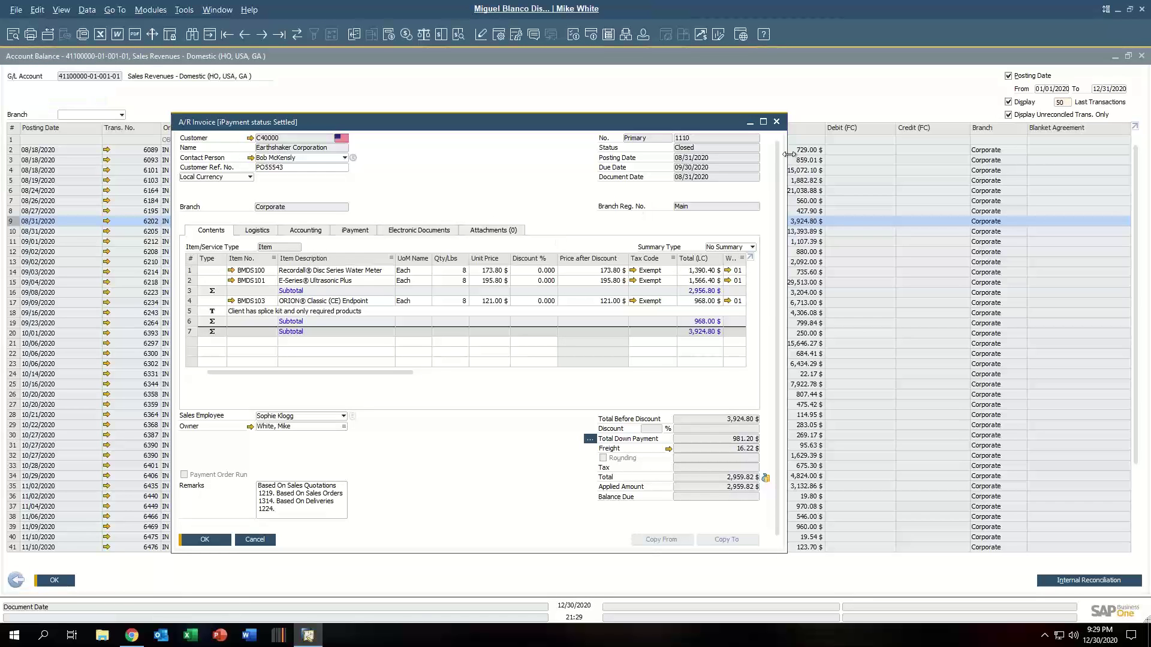
# Step: Close the A/R invoice, account balance, Chart of Accounts and Profit and Loss report, and cancel its selection criteria
pyautogui.click(776, 121)
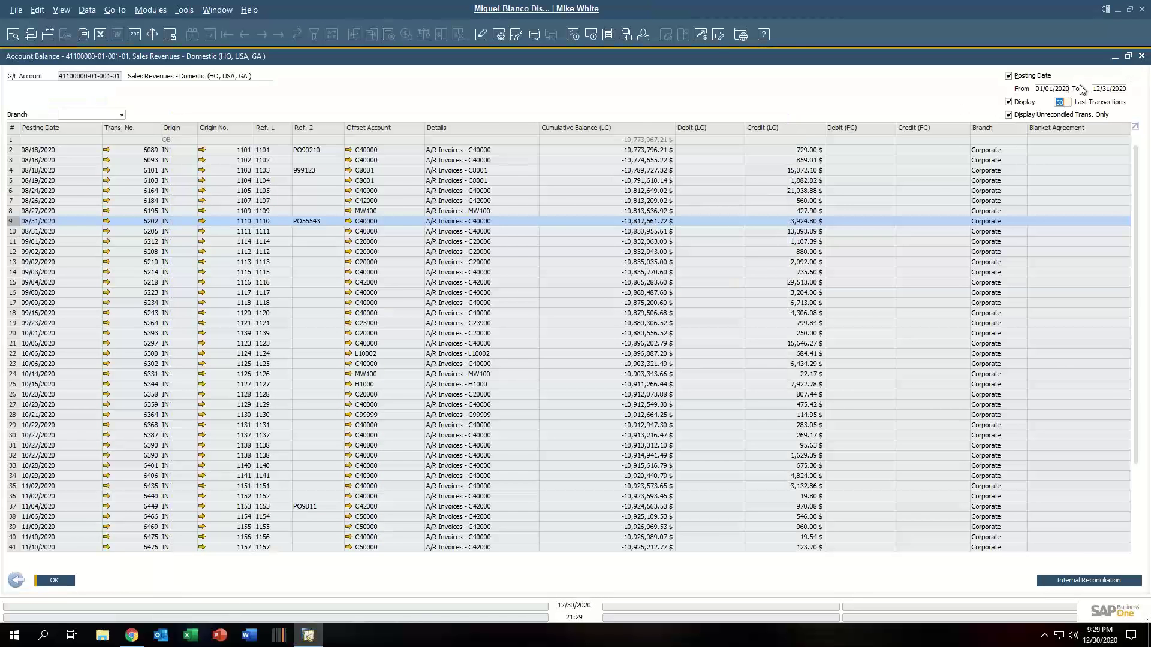
pyautogui.click(1141, 56)
pyautogui.click(252, 393)
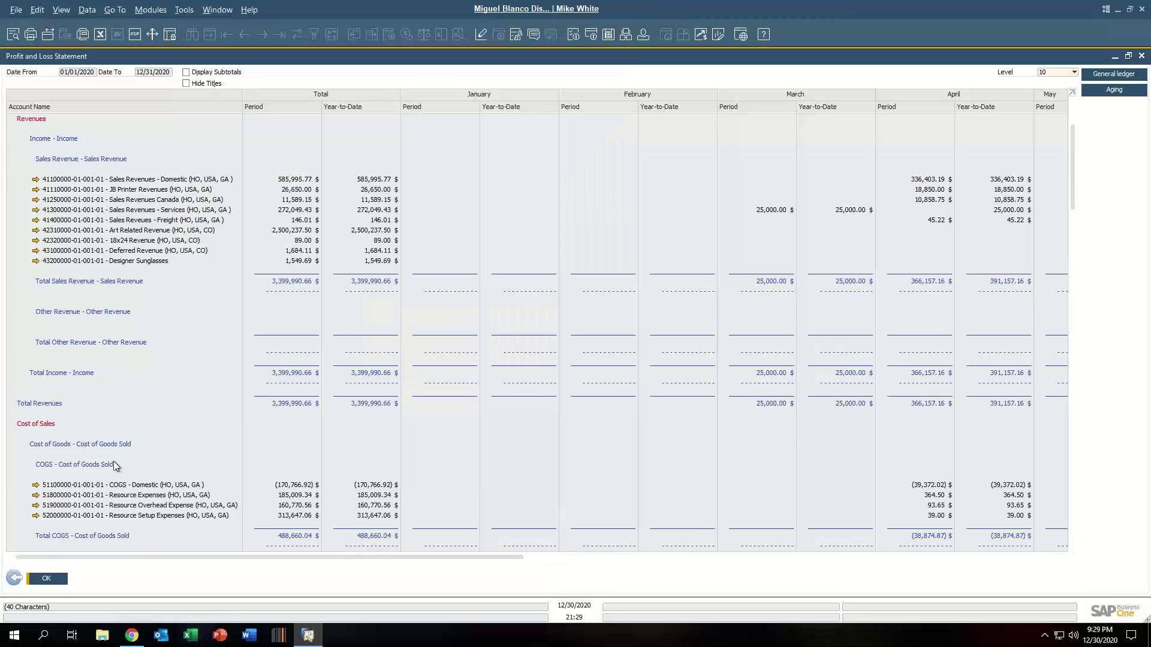
pyautogui.click(14, 578)
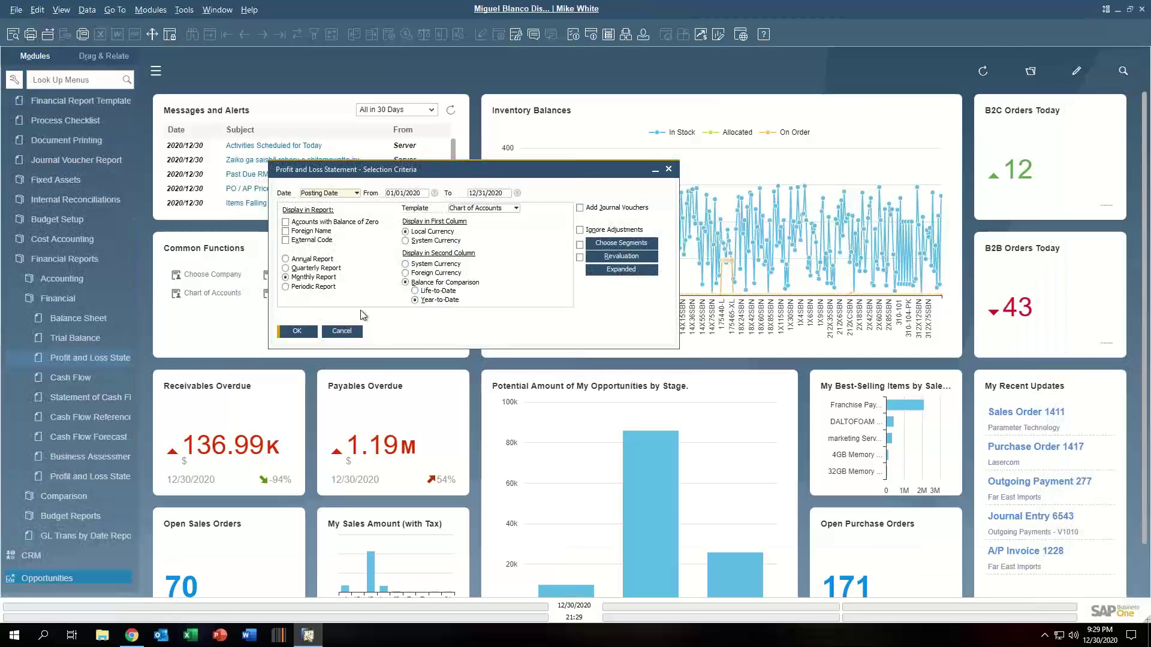
pyautogui.click(341, 332)
# Step: Collapse Financial Reports and the Financials module to return to the full module list
pyautogui.click(60, 259)
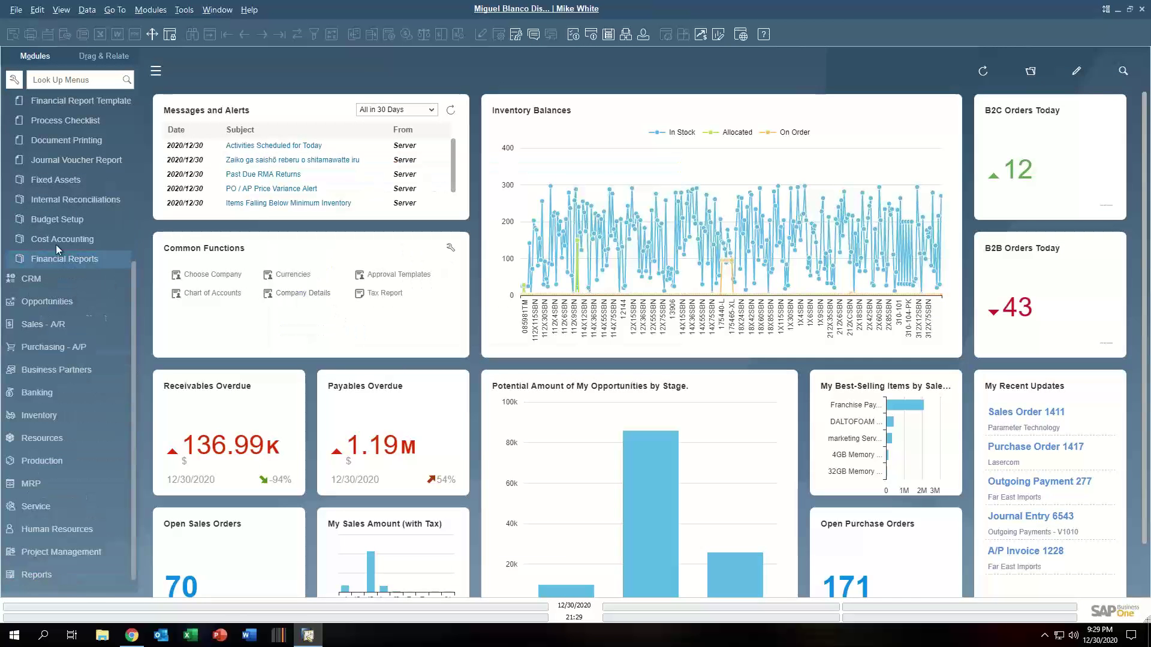
pyautogui.moveTo(134, 284); pyautogui.dragTo(141, 96)
pyautogui.click(45, 124)
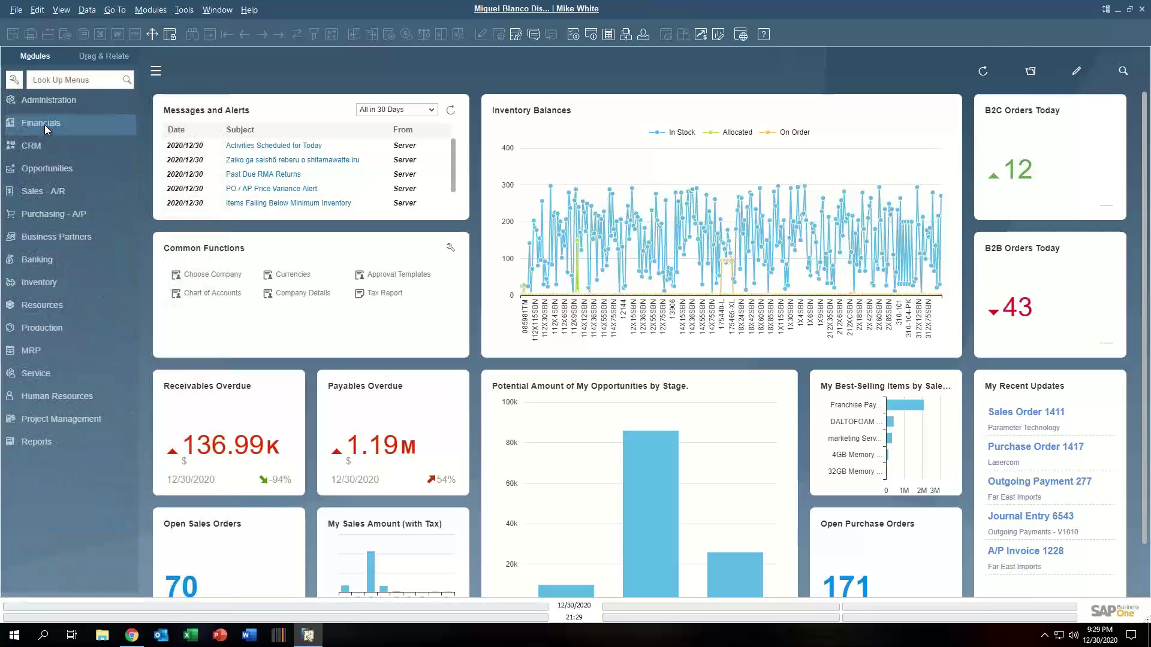
# Step: Open the CRM module's Opportunity form and browse to the "Printers for medical office" opportunity
pyautogui.click(43, 144)
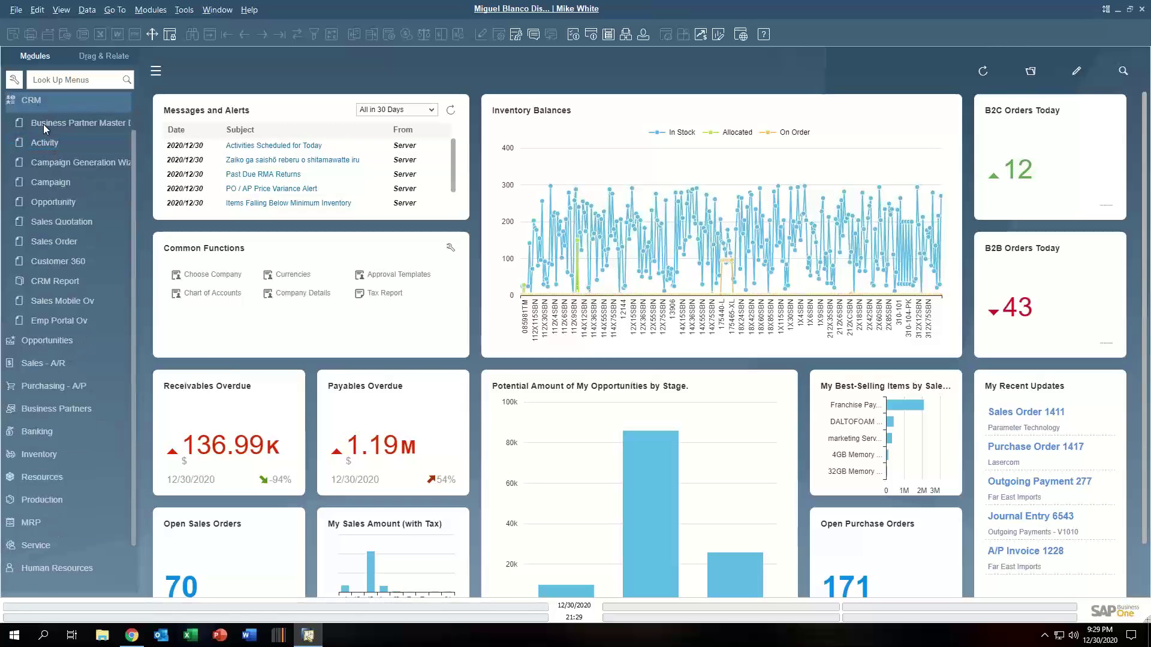
pyautogui.click(52, 199)
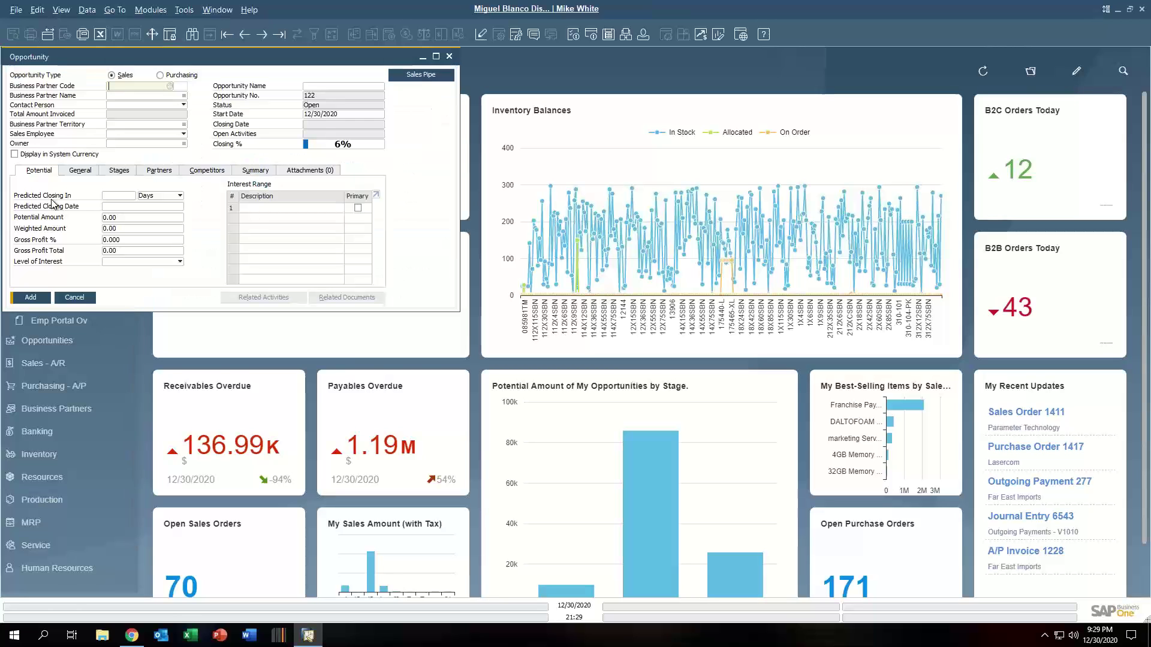
pyautogui.click(245, 35)
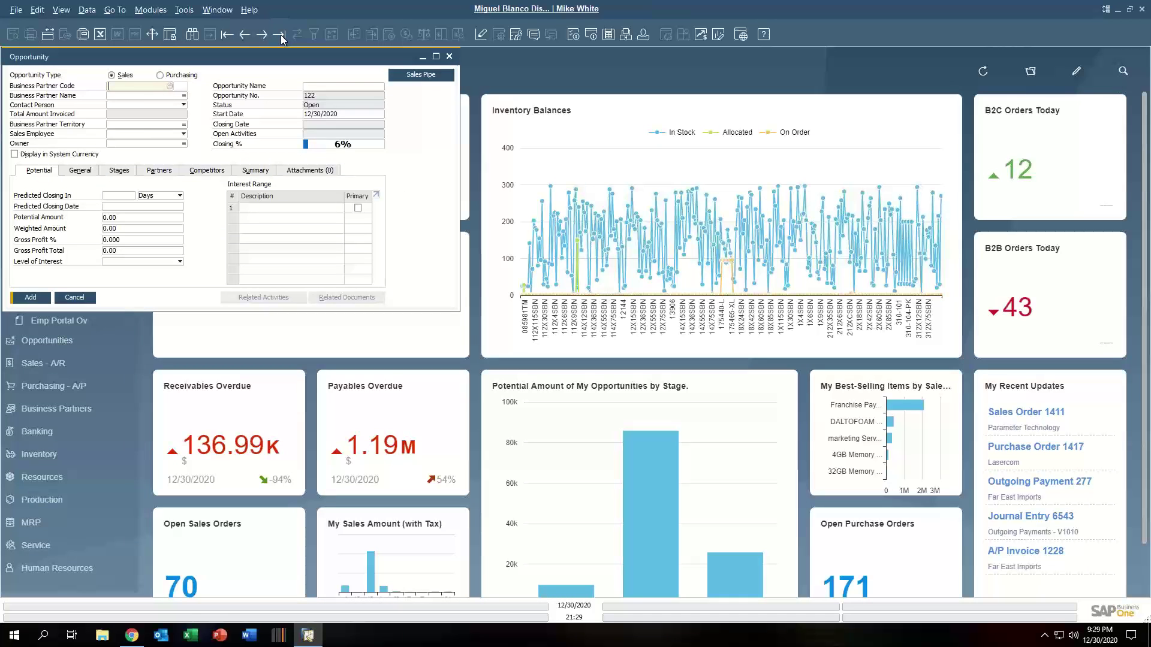
pyautogui.click(245, 35)
pyautogui.click(246, 35)
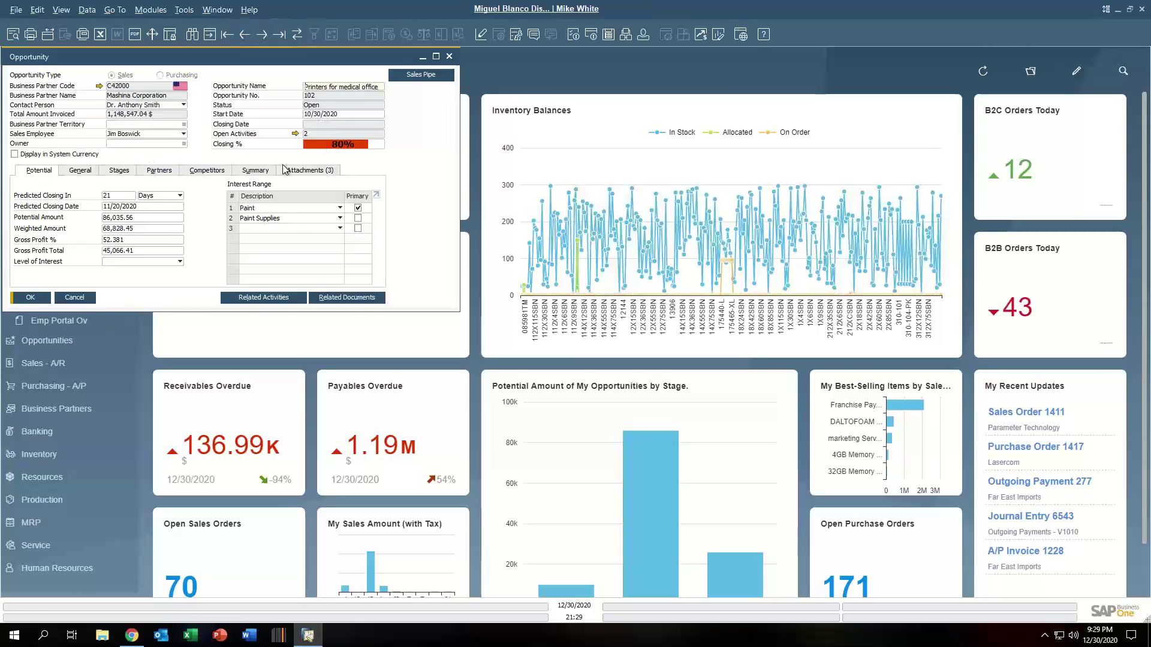
# Step: Examine the opportunity's stages and its related activities overview, closing the overview when done
pyautogui.click(118, 172)
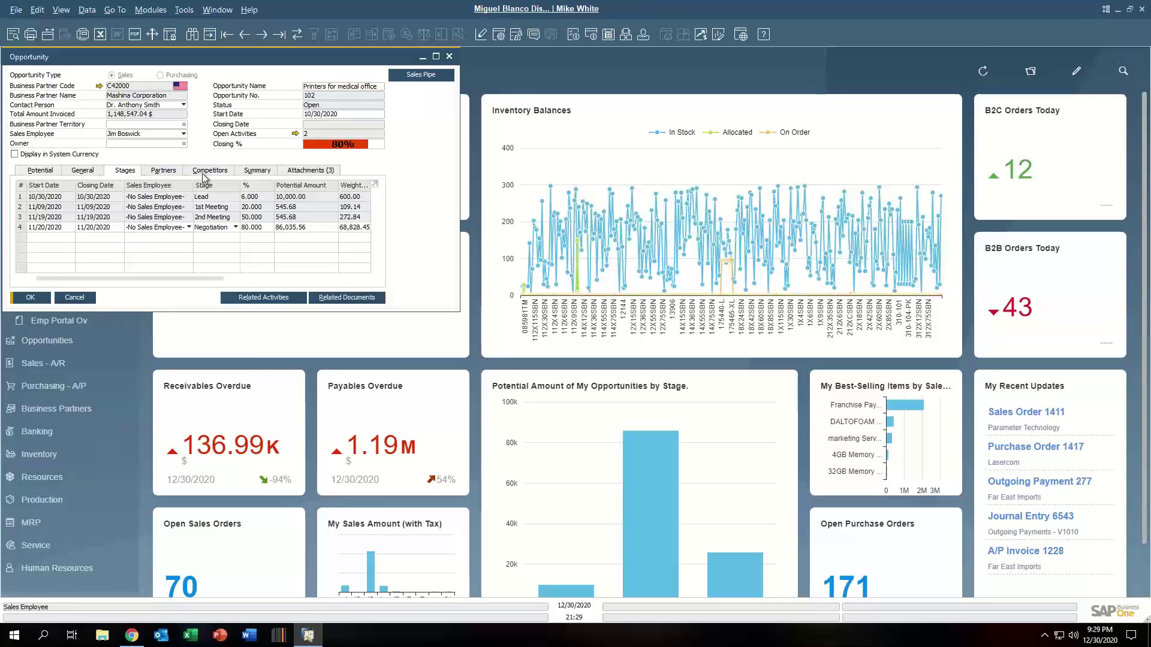
pyautogui.click(270, 298)
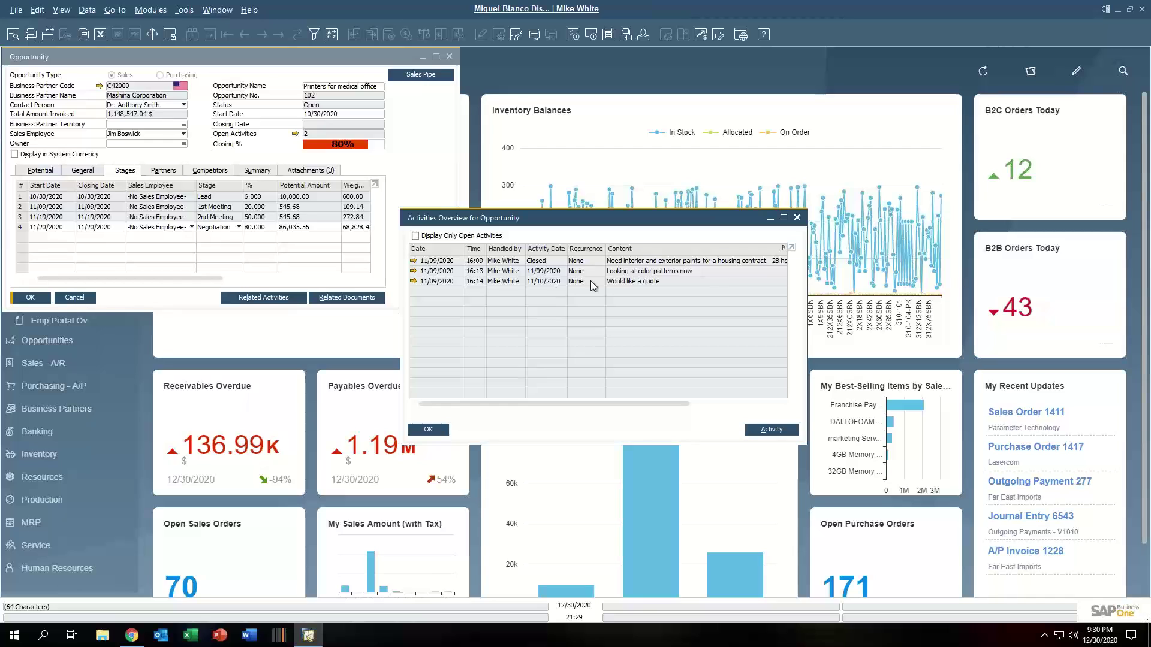
pyautogui.click(798, 219)
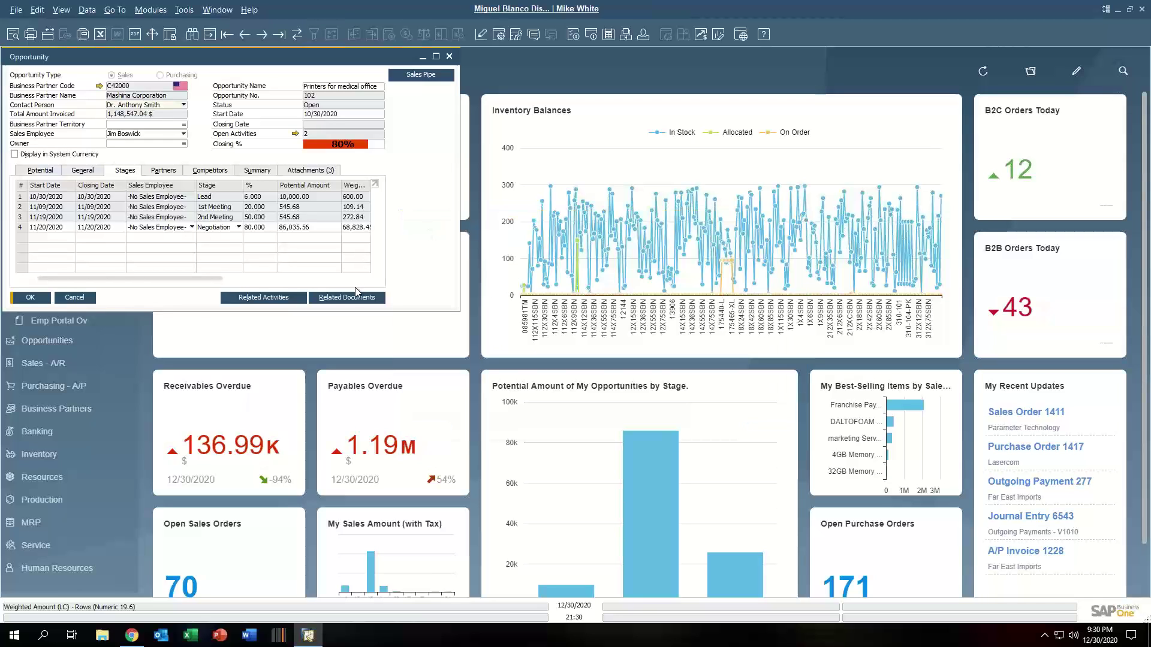
# Step: Examine the opportunity's related documents, highlight the PQ 19 row, and close the linked document list
pyautogui.click(358, 298)
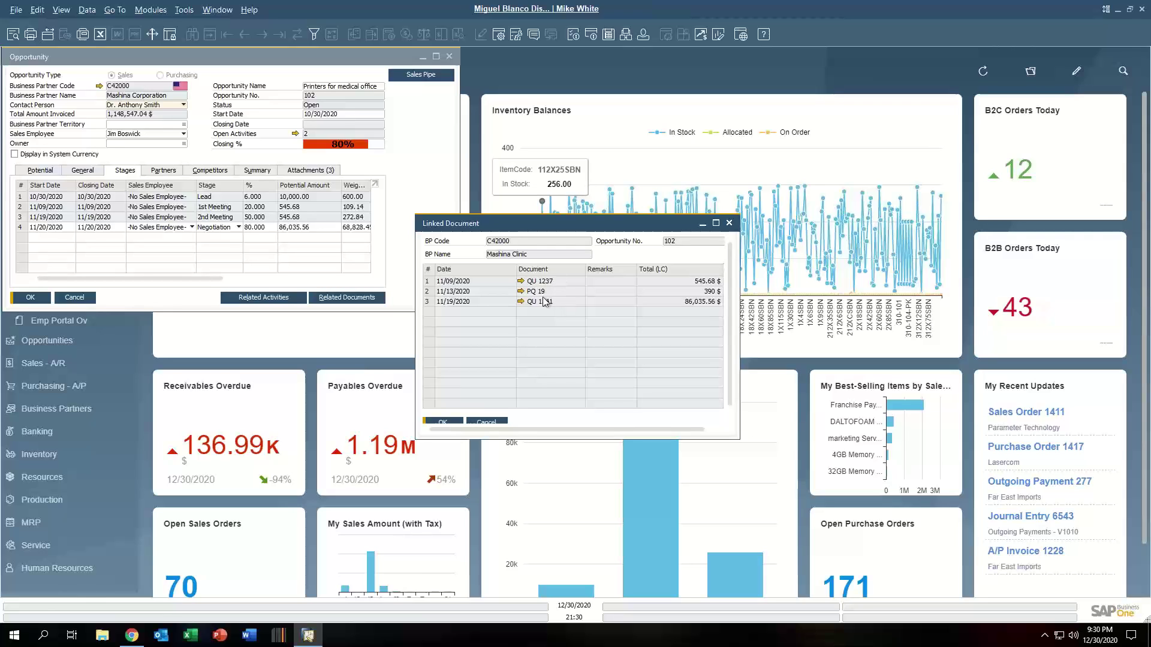
pyautogui.click(433, 292)
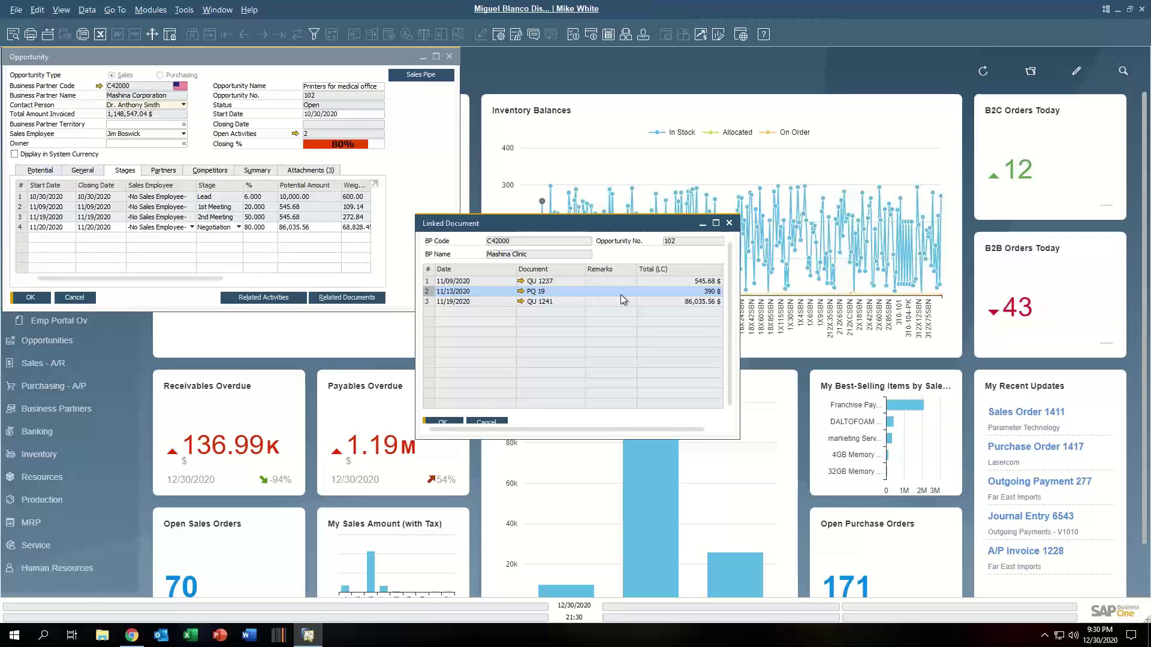
pyautogui.click(729, 224)
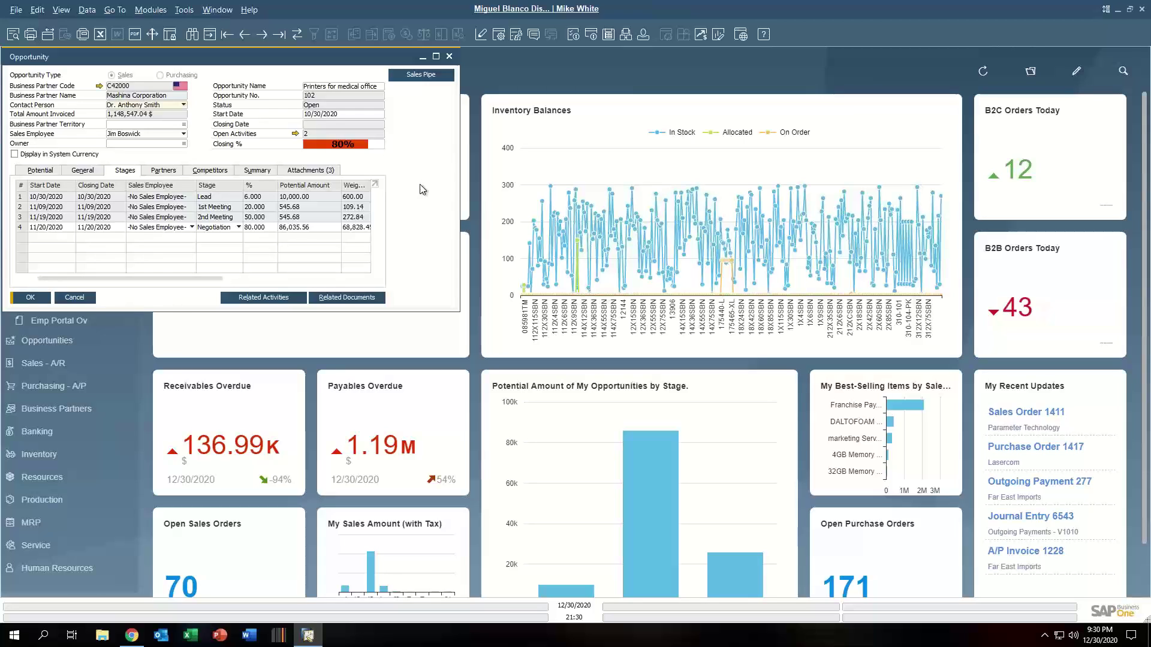
# Step: Examine the opportunity's Sales Pipe with its stage, dynamic and pipeline analyses, and close all open windows
pyautogui.click(420, 76)
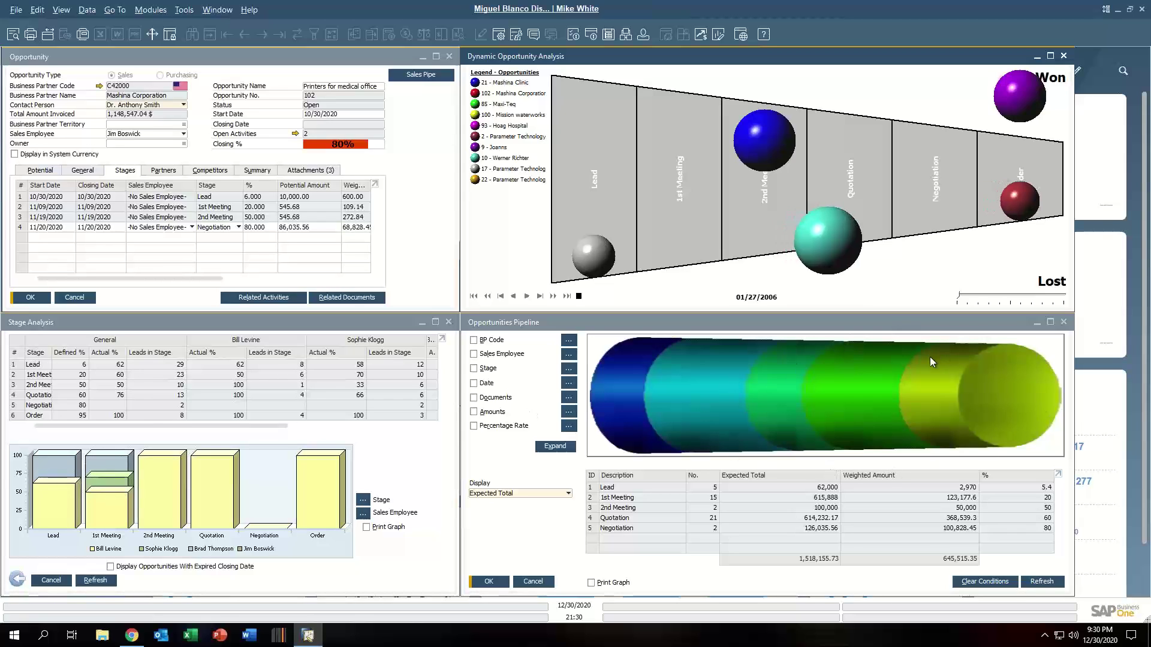
pyautogui.click(218, 11)
pyautogui.moveTo(249, 10)
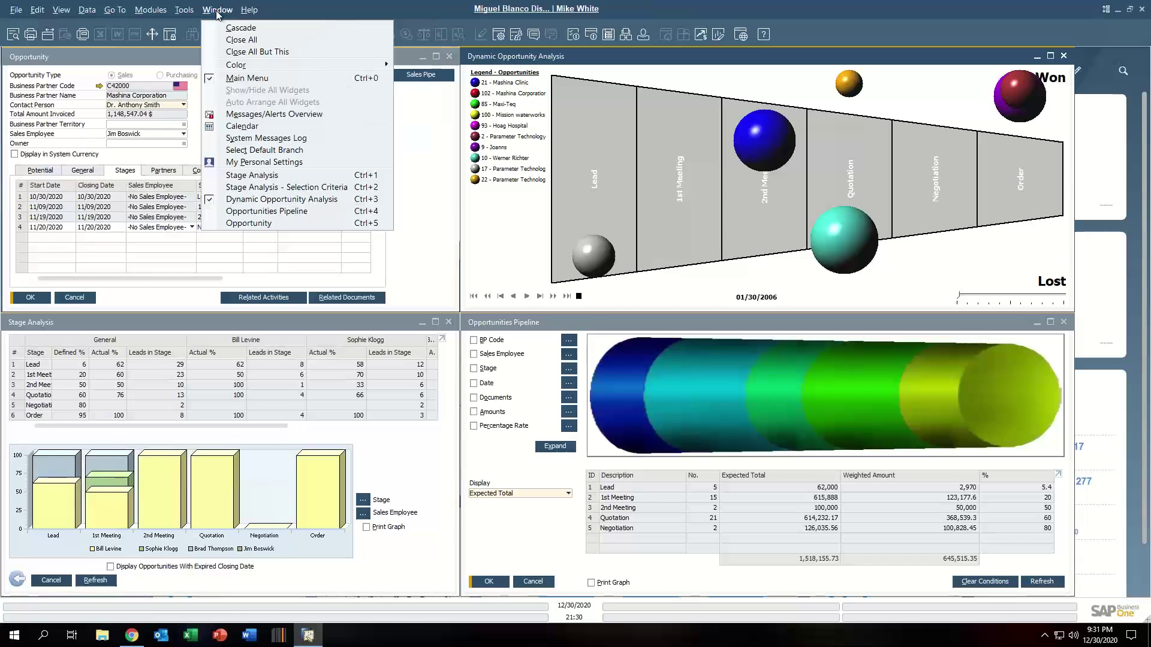
pyautogui.click(231, 40)
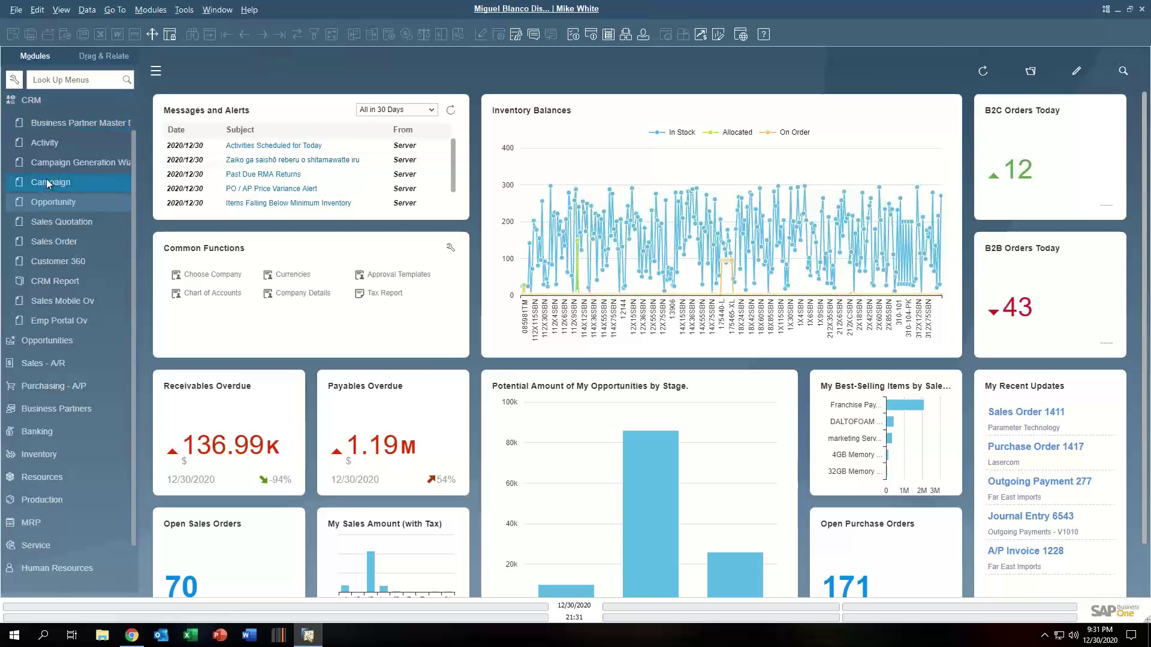
# Step: Collapse CRM, look through the functions of the Sales - A/R module, and collapse it again
pyautogui.click(35, 101)
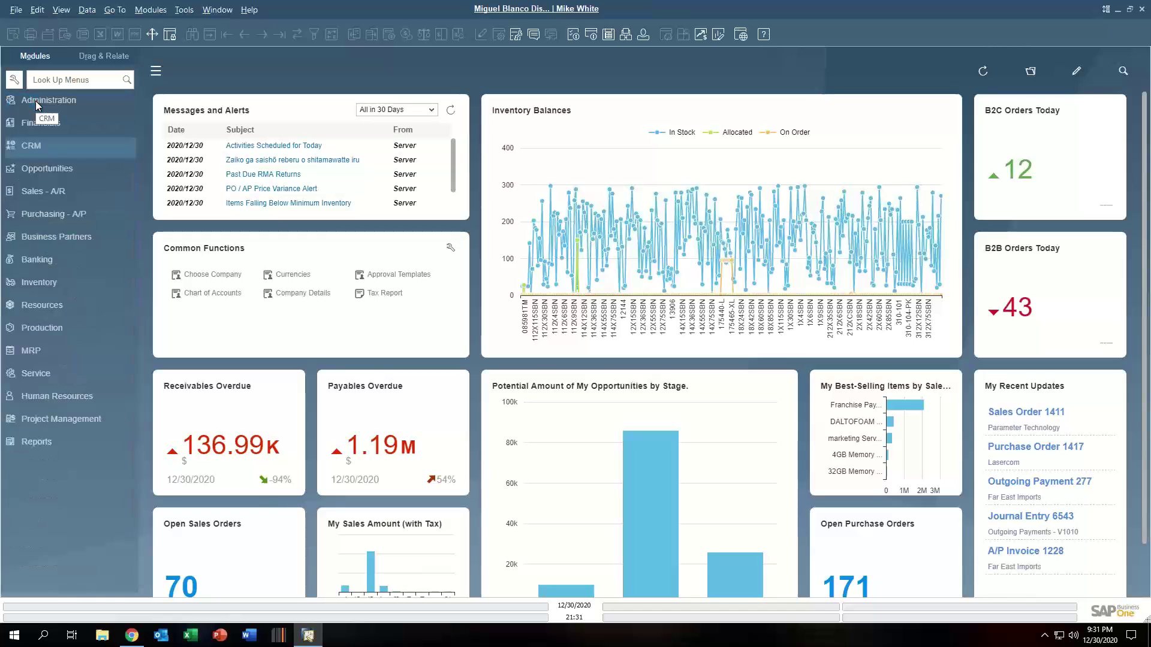
pyautogui.click(38, 192)
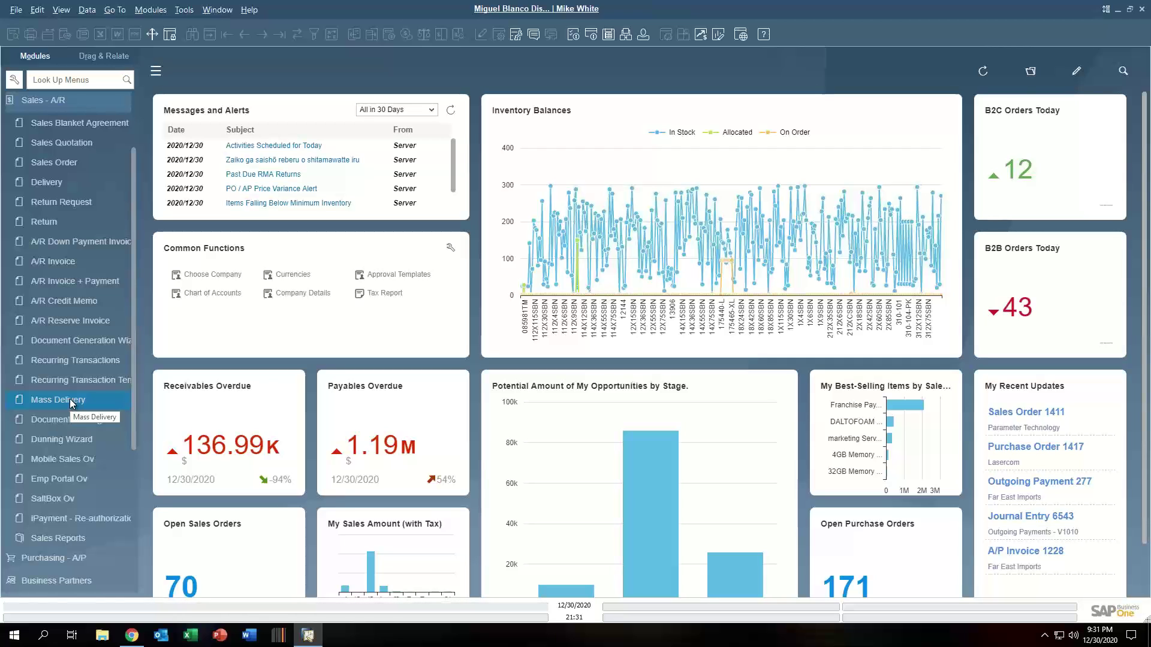
pyautogui.click(33, 101)
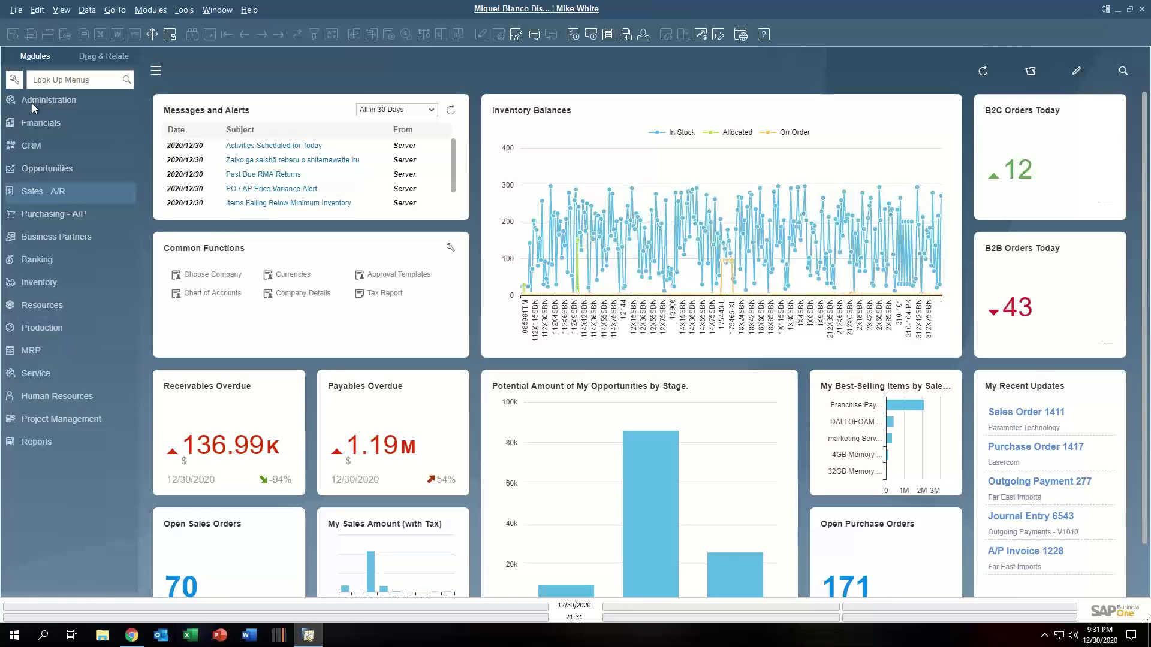
# Step: Open the latest Far East Imports purchase quotation from Purchasing - A/P, review its Logistics and Contents details, and close it
pyautogui.click(66, 215)
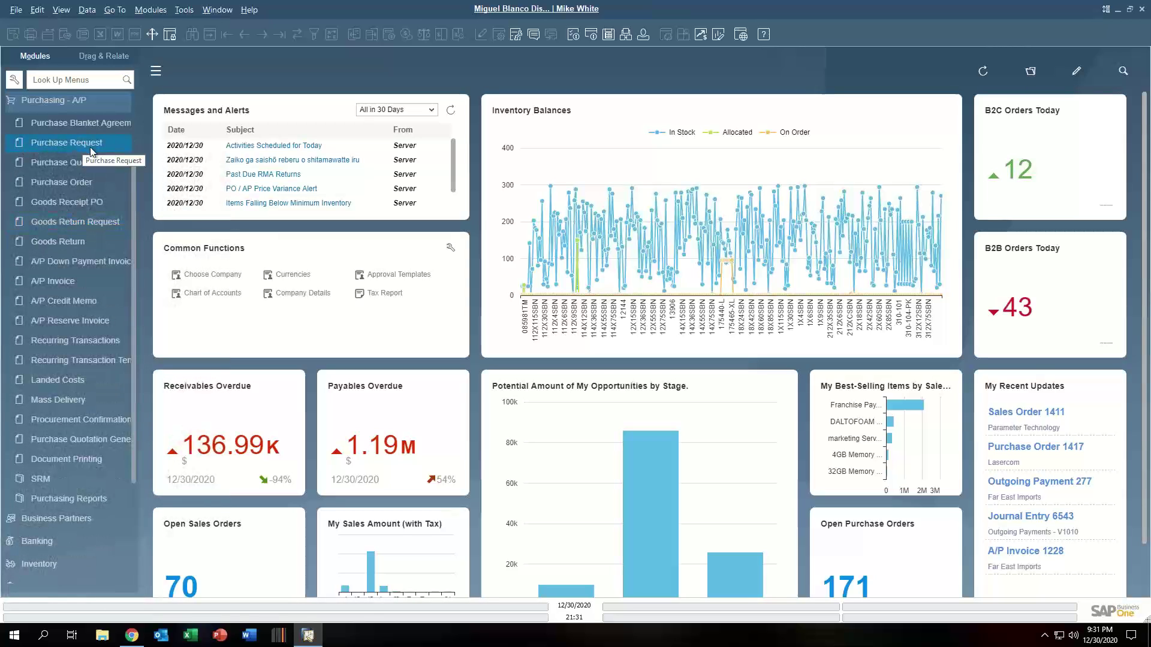
pyautogui.click(87, 168)
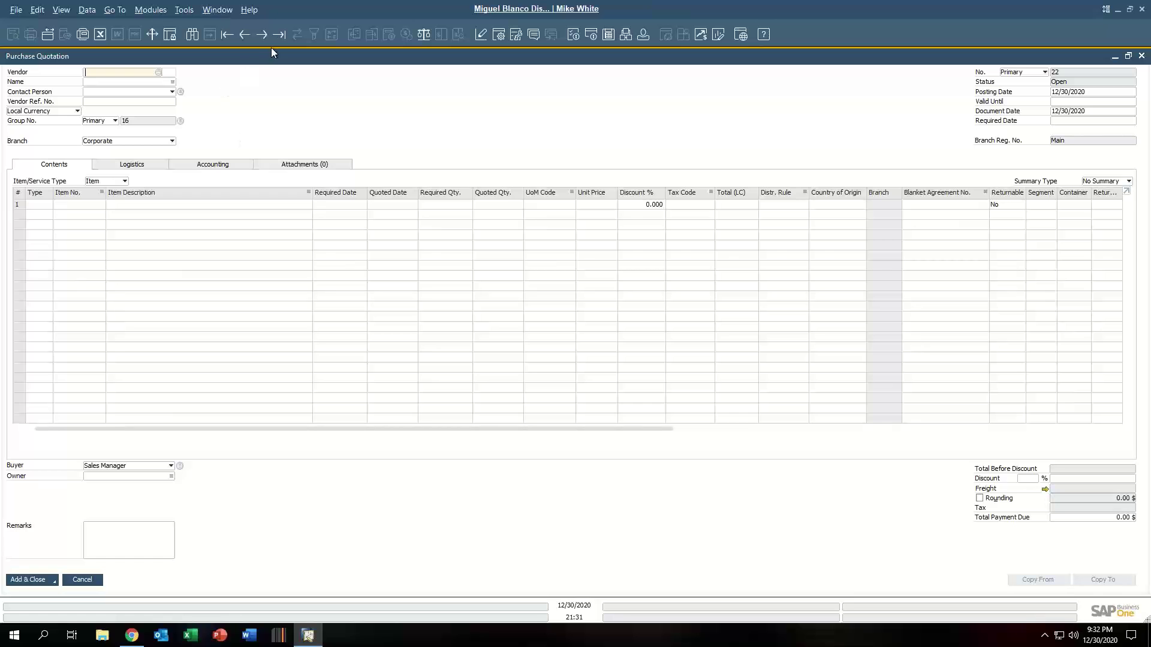
pyautogui.click(278, 33)
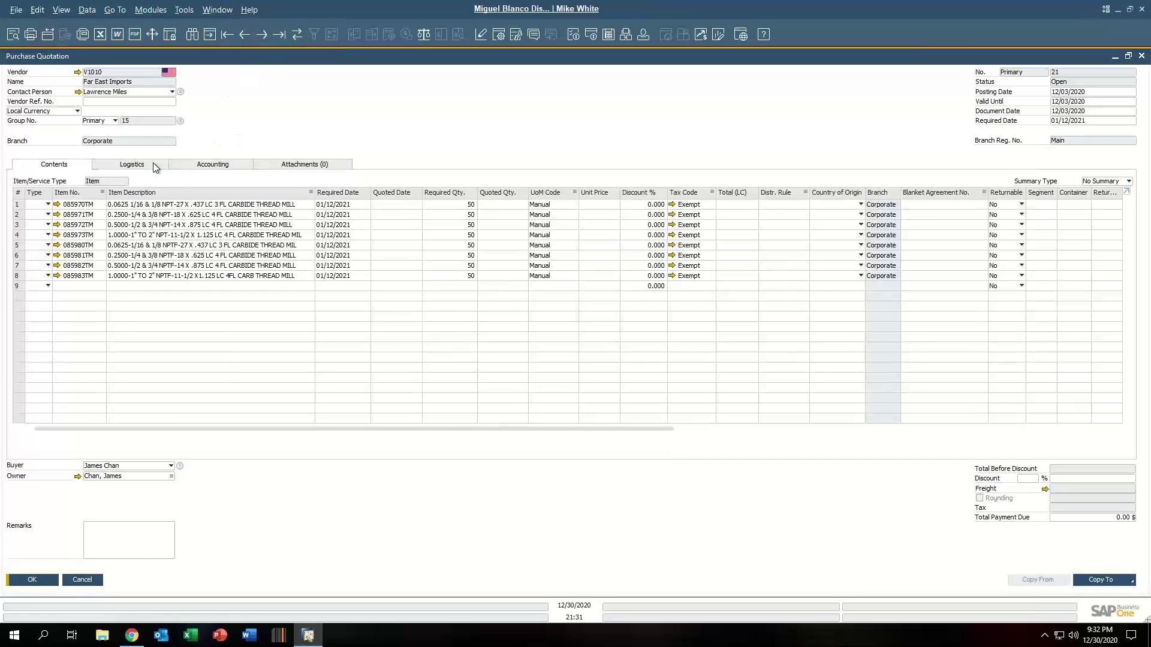
pyautogui.click(152, 163)
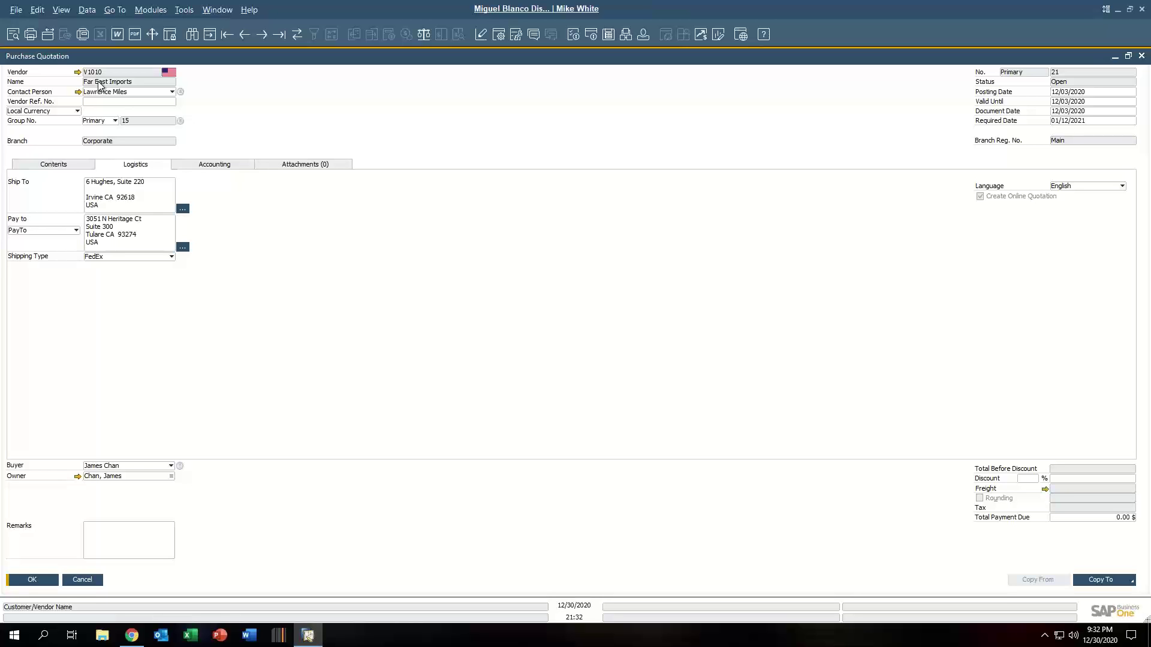
pyautogui.click(68, 168)
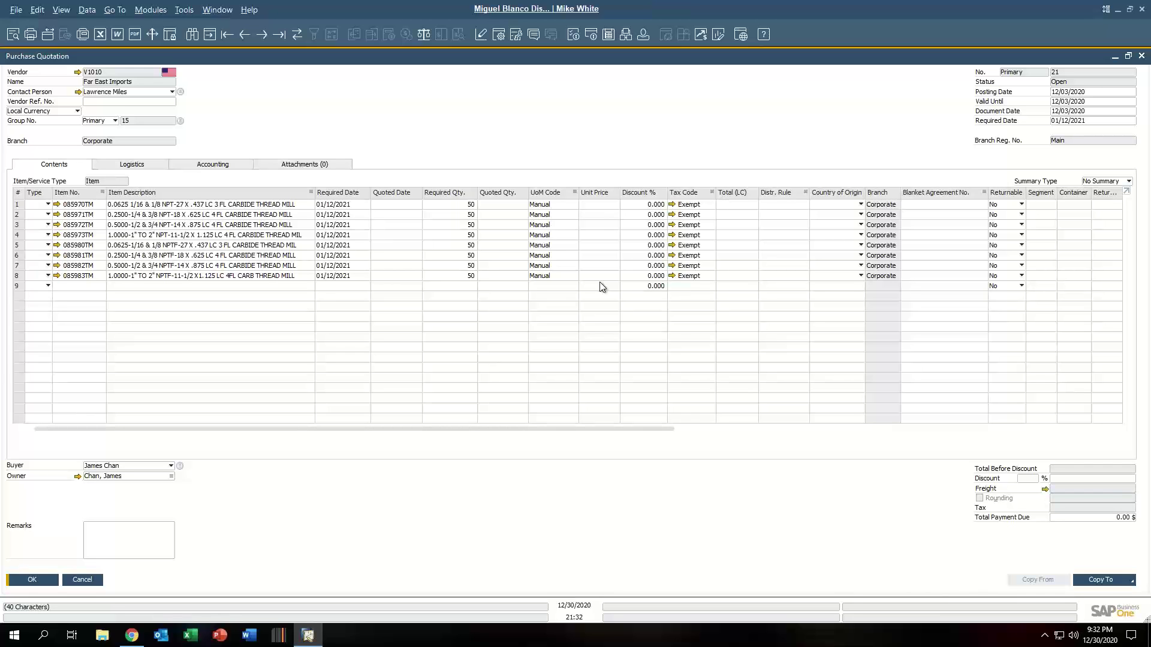
pyautogui.click(90, 582)
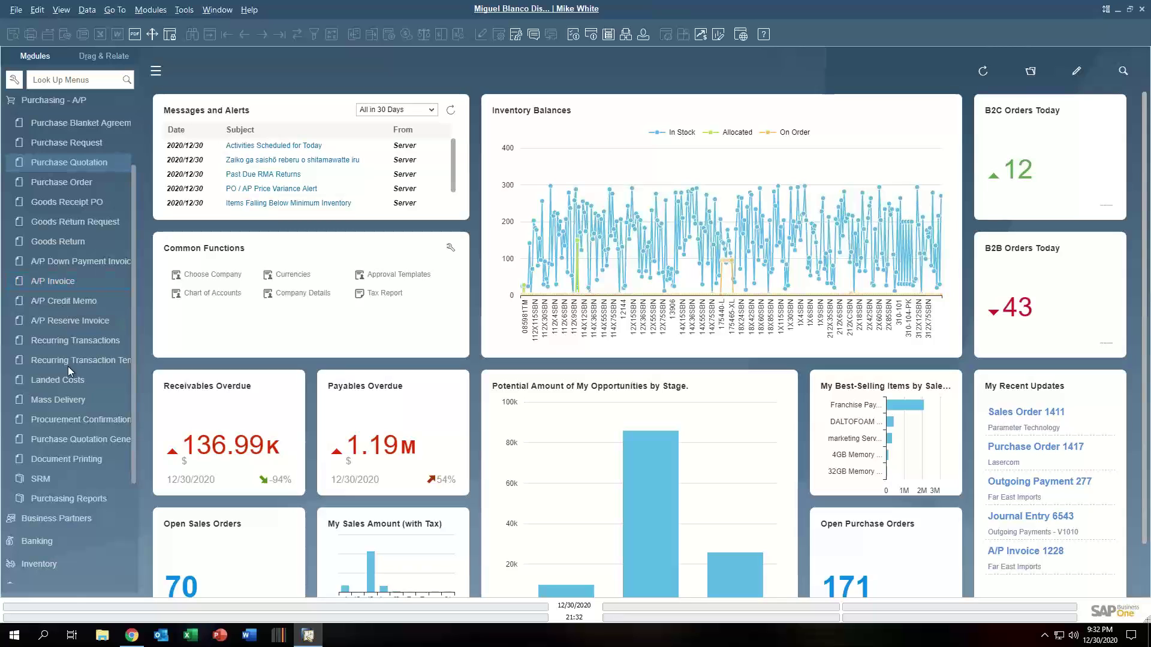
# Step: Look through the SRM supplier functions under Purchasing - A/P, and collapse SRM and the module
pyautogui.click(42, 479)
pyautogui.scroll(-5, 48, 470)
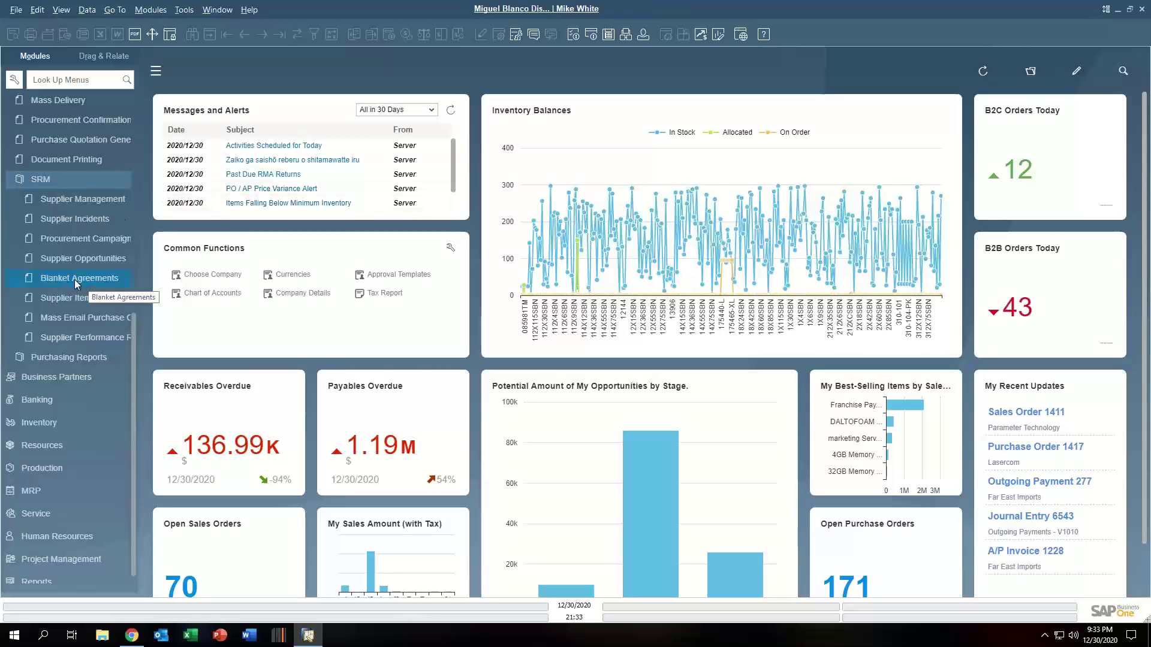
pyautogui.click(33, 180)
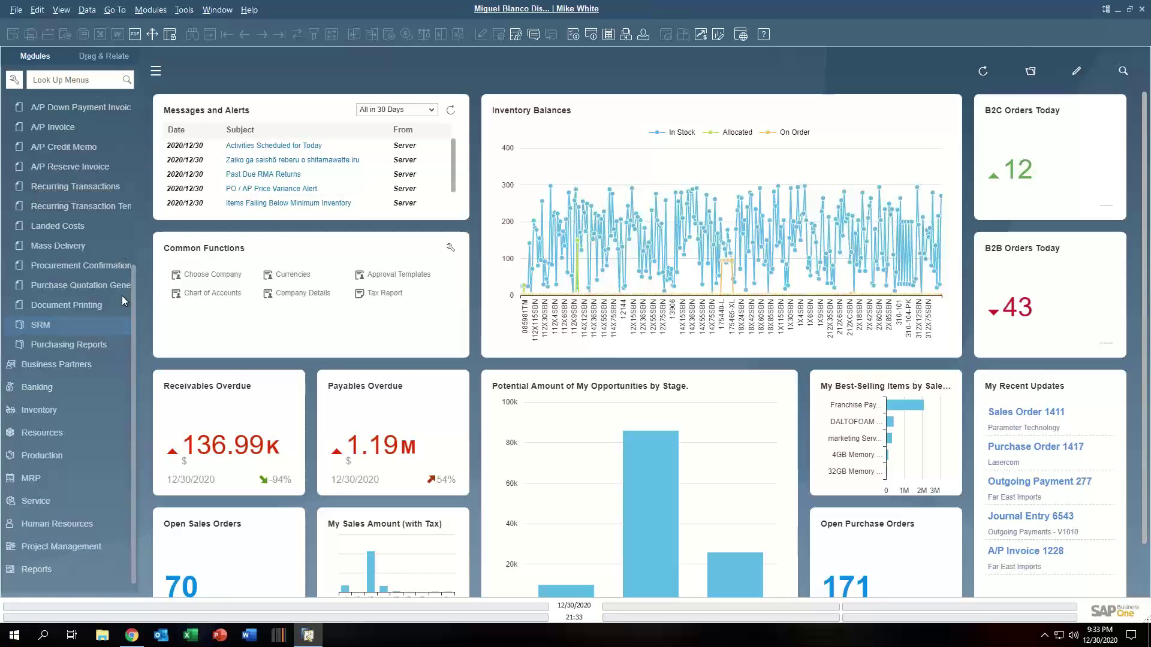
pyautogui.moveTo(133, 305); pyautogui.dragTo(138, 193)
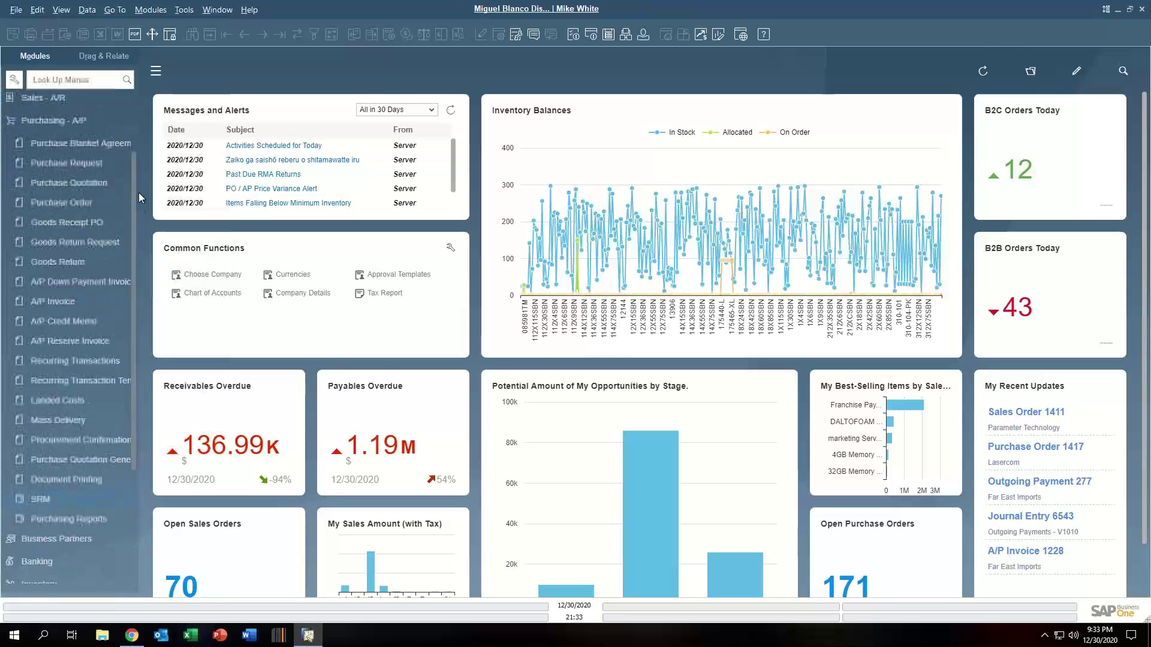
pyautogui.click(48, 122)
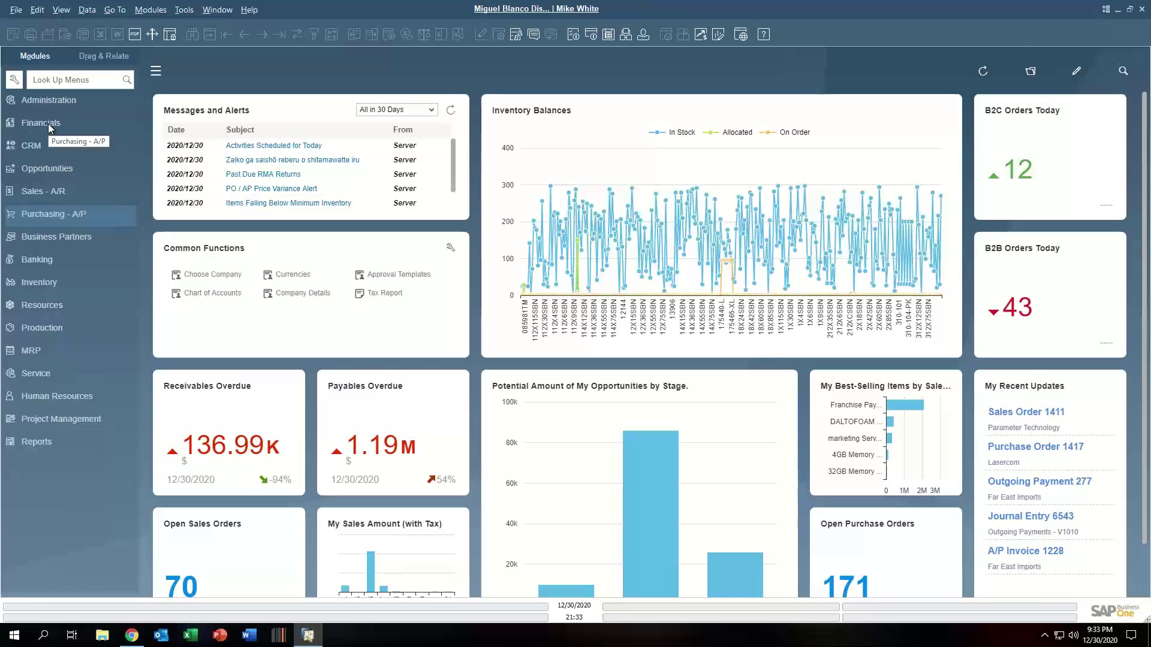
# Step: View the blank Activity form in Business Partners, cancel it, and collapse the module
pyautogui.click(43, 239)
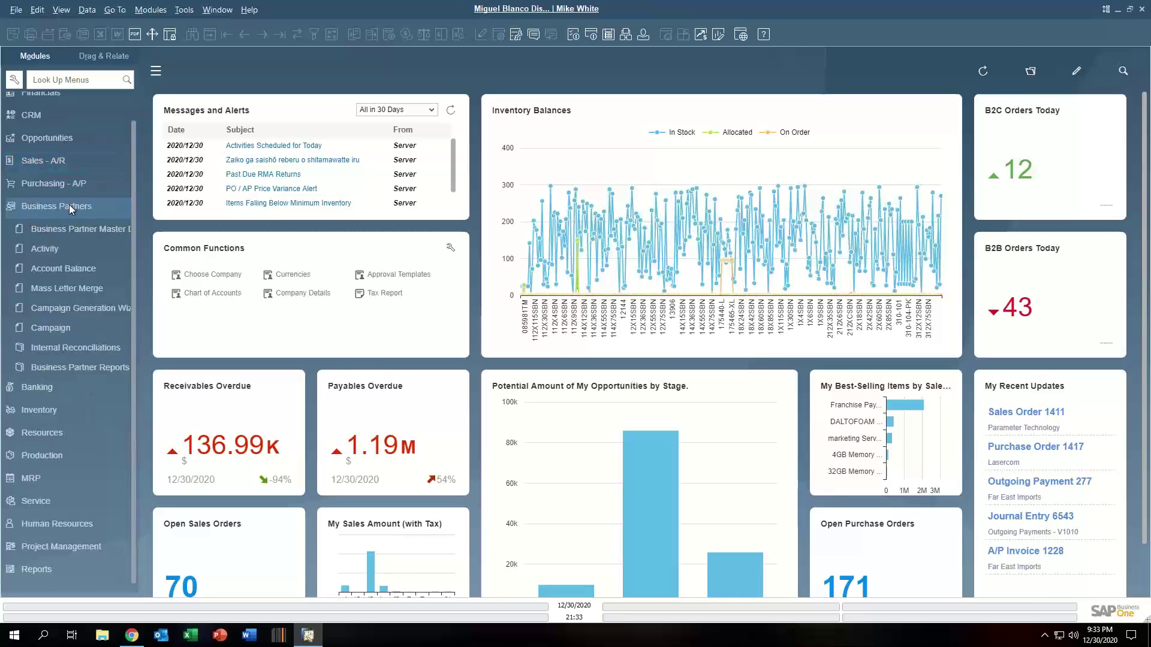
pyautogui.click(52, 252)
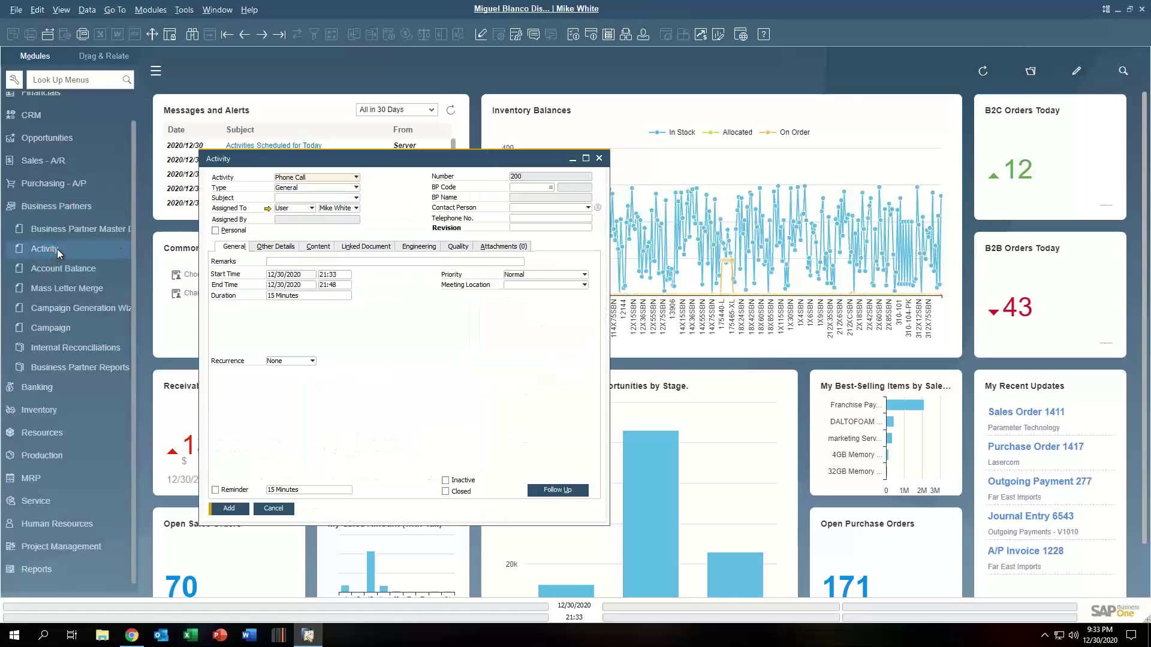
pyautogui.click(279, 510)
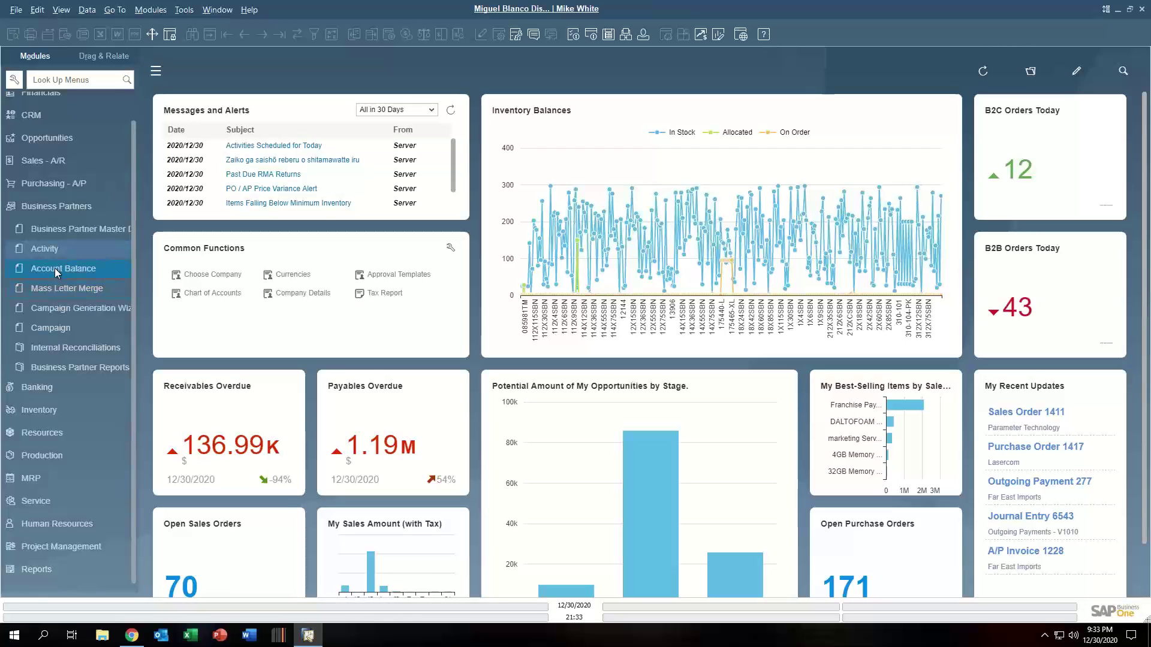
pyautogui.click(58, 208)
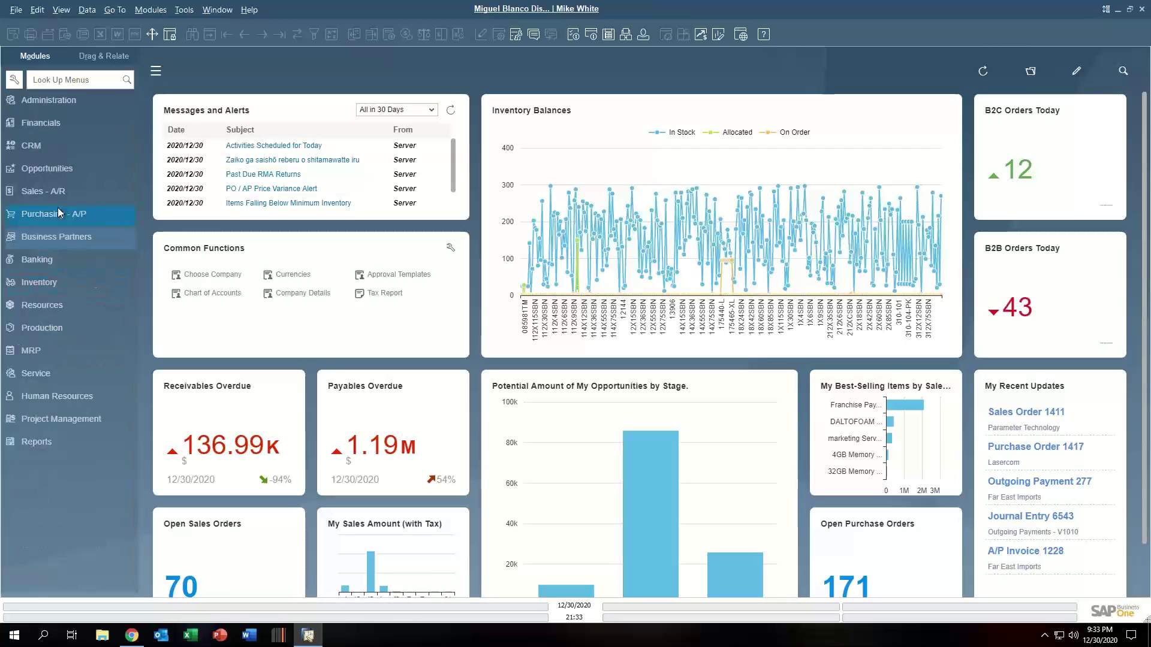
# Step: Look through the Banking module's payment and bank statement functions, and collapse the module
pyautogui.click(43, 260)
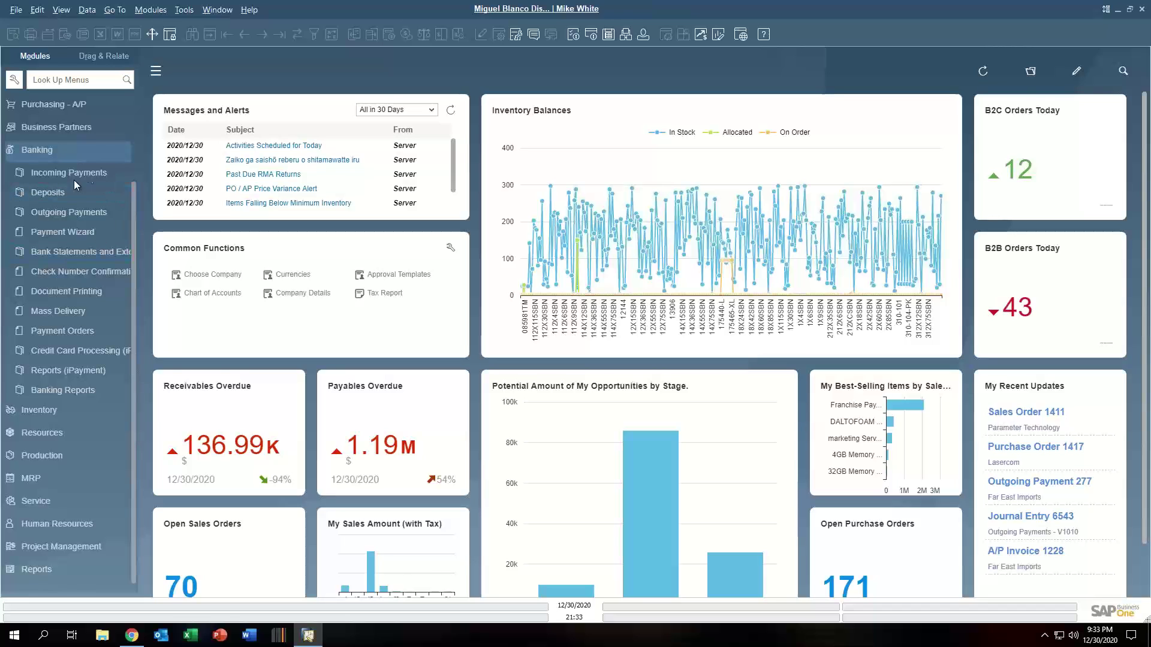
pyautogui.click(85, 211)
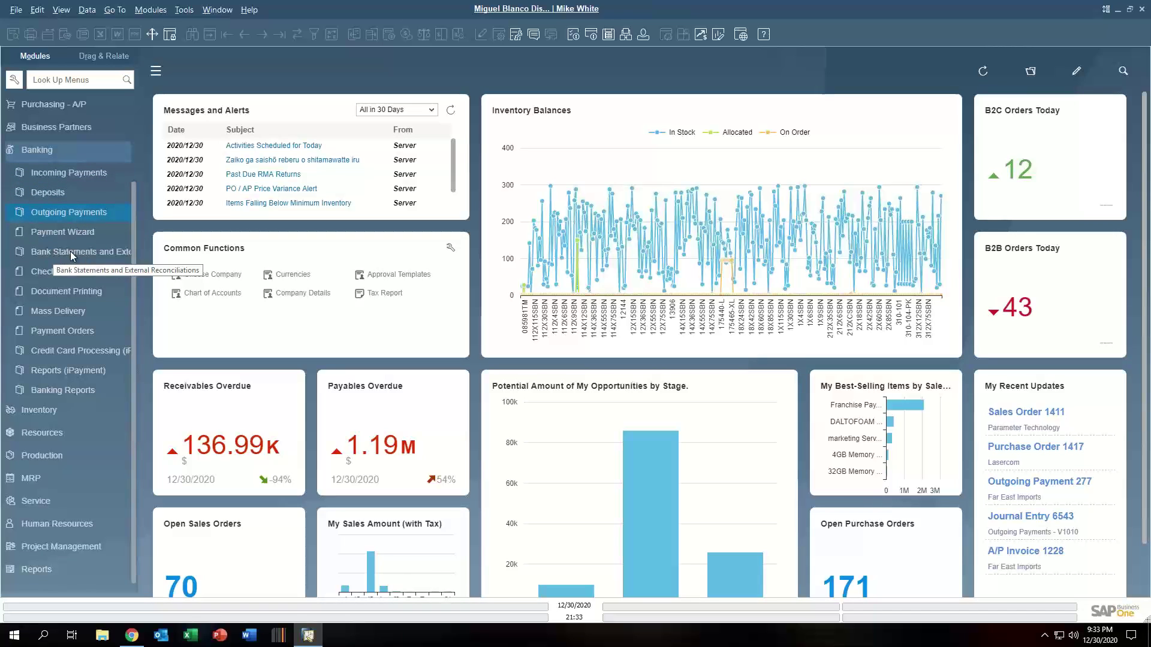
pyautogui.click(35, 150)
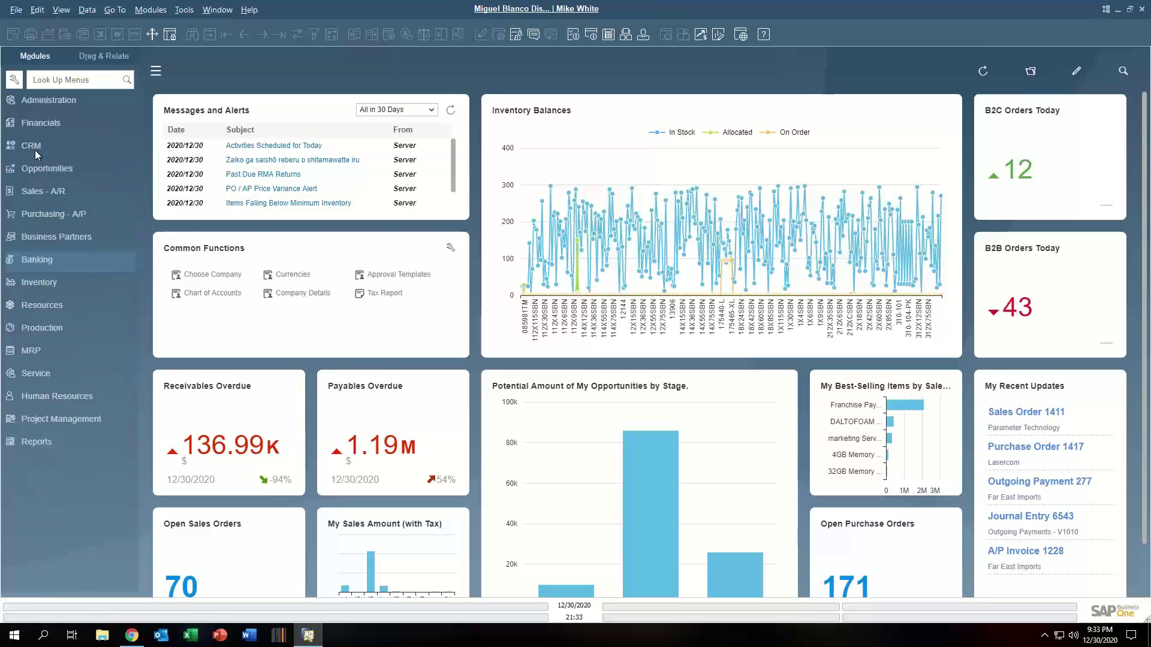
# Step: Look through the Inventory module's Inventory Transactions functions, from Goods Receipt to Inventory Revaluation, and collapse Inventory Transactions
pyautogui.click(43, 286)
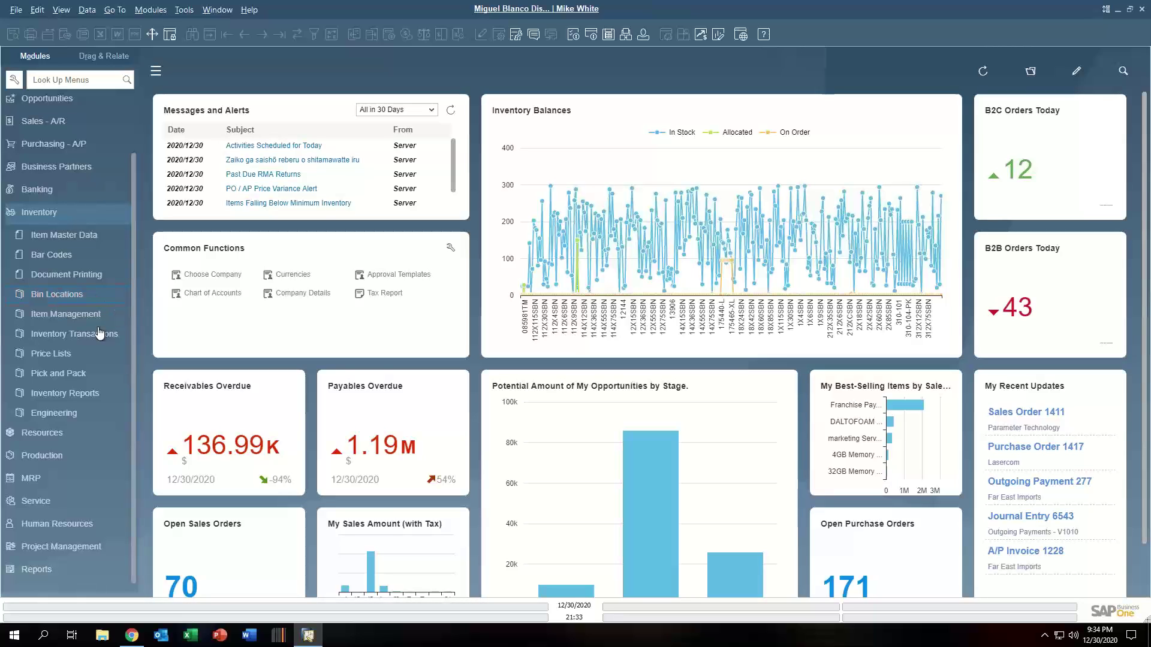
pyautogui.click(69, 334)
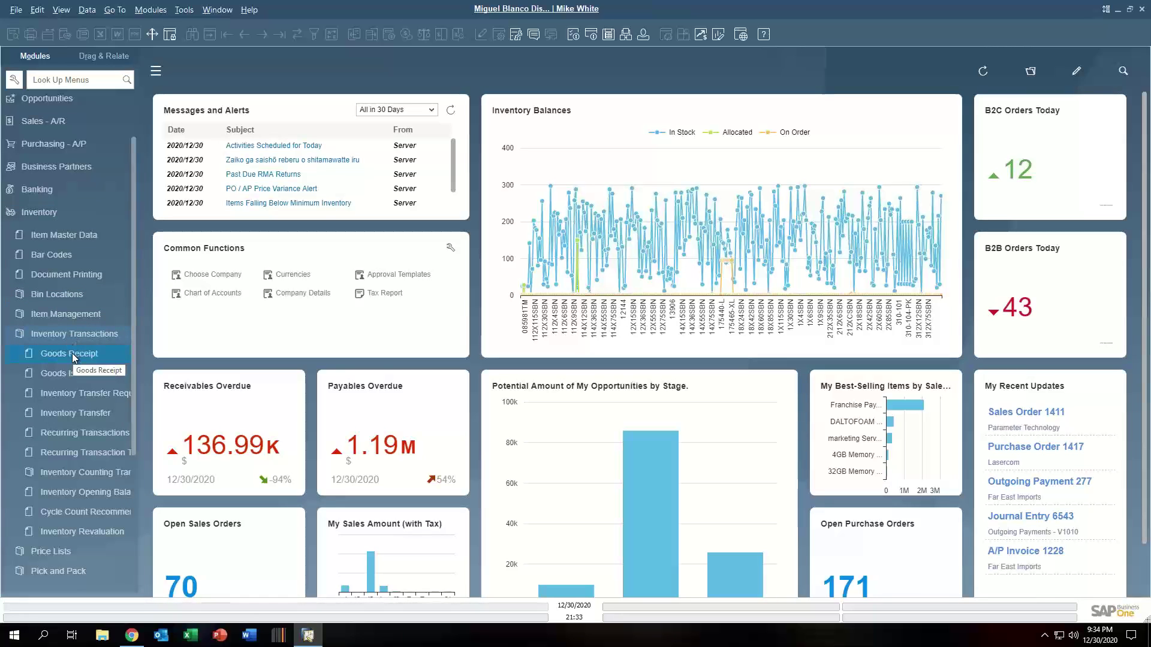
pyautogui.click(72, 354)
pyautogui.click(75, 413)
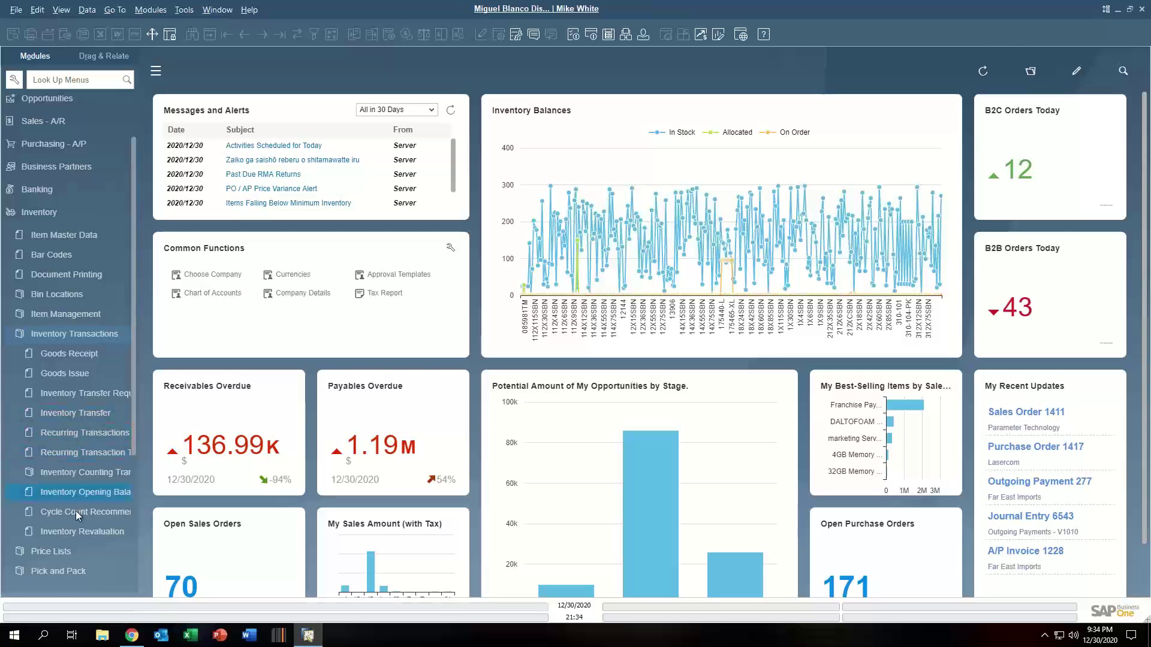
pyautogui.click(88, 336)
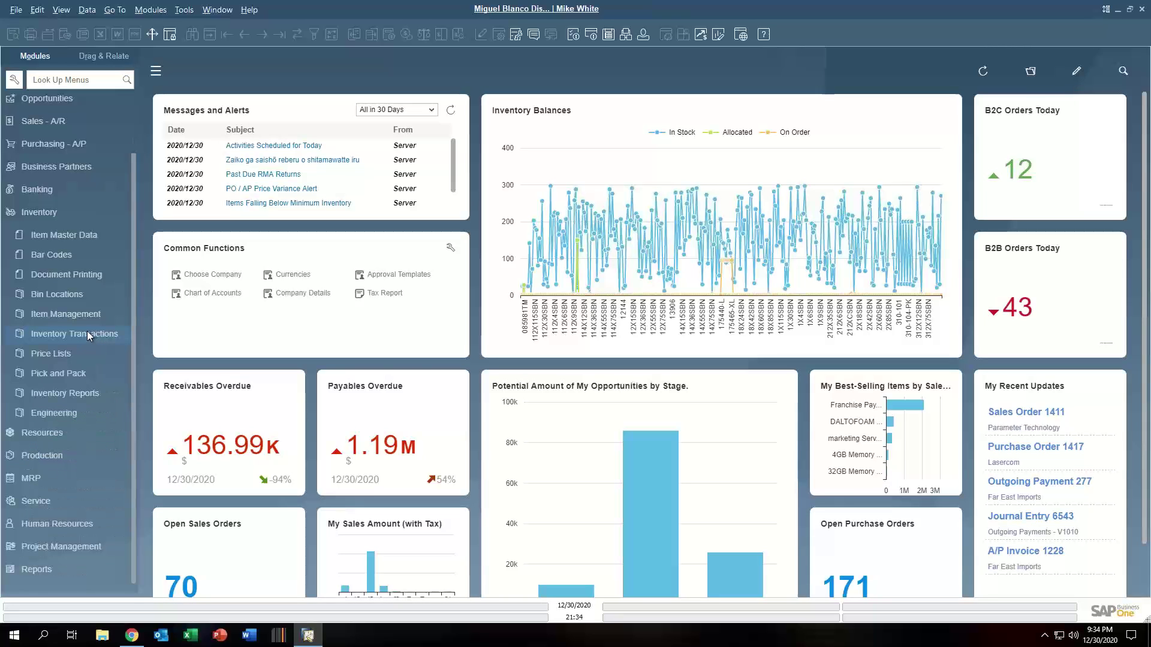
# Step: View the Inventory price lists and cancel them, look through the Special Prices functions, and collapse Price Lists and the Inventory module
pyautogui.click(60, 352)
pyautogui.click(61, 377)
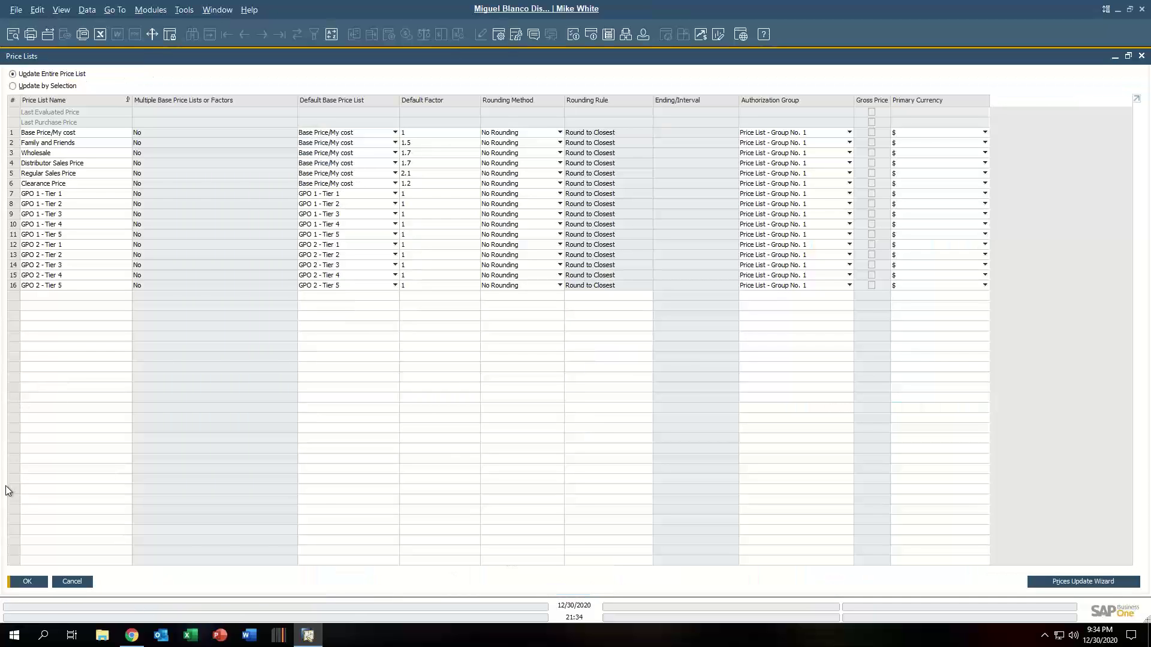
pyautogui.click(72, 582)
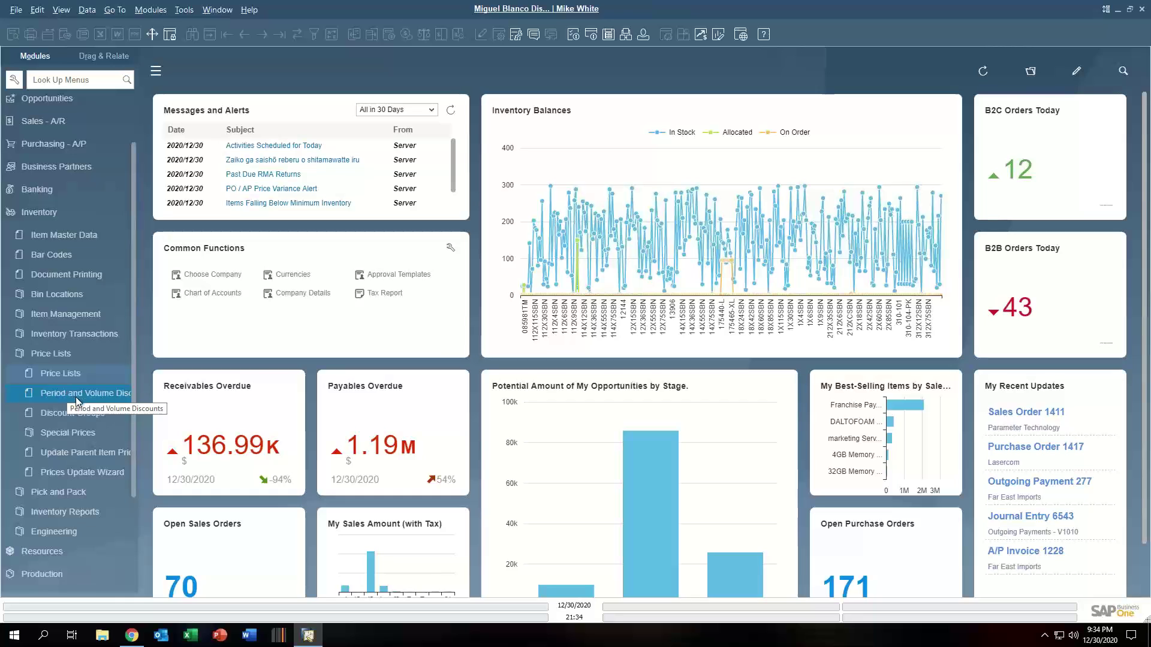
pyautogui.click(56, 431)
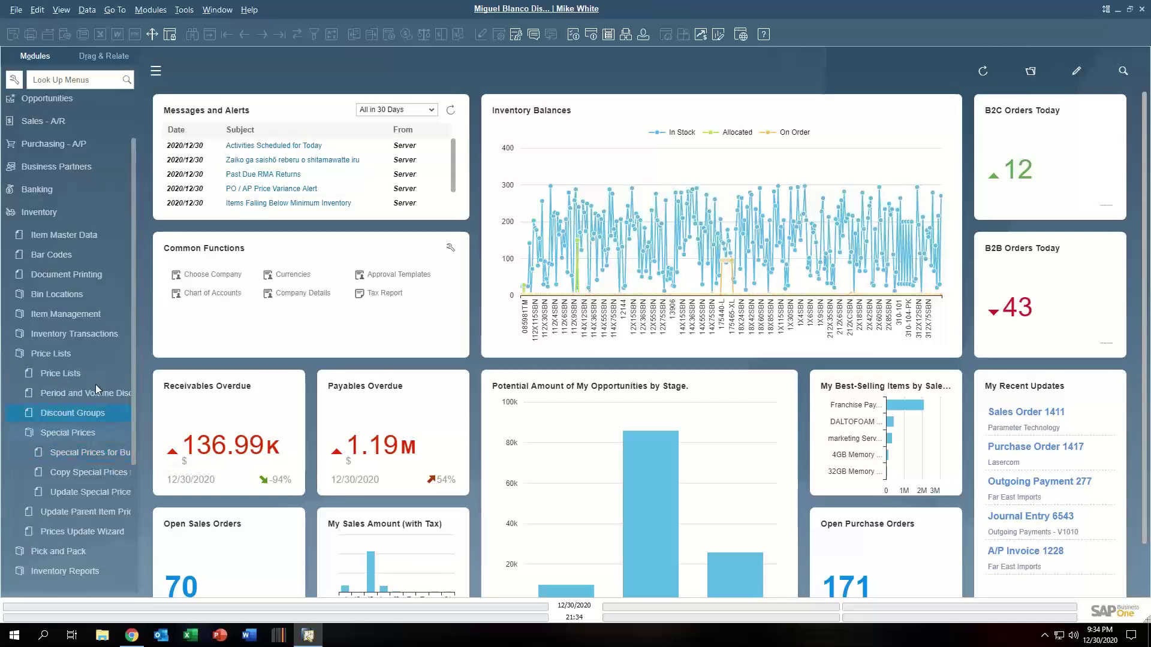
pyautogui.click(52, 354)
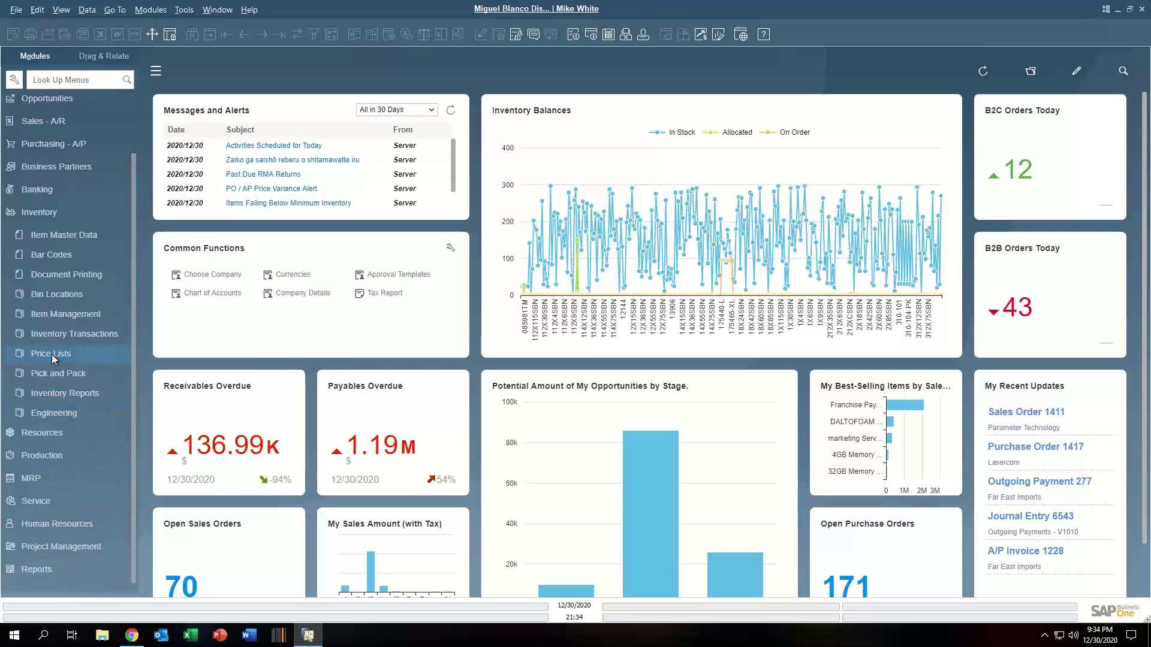
pyautogui.click(28, 214)
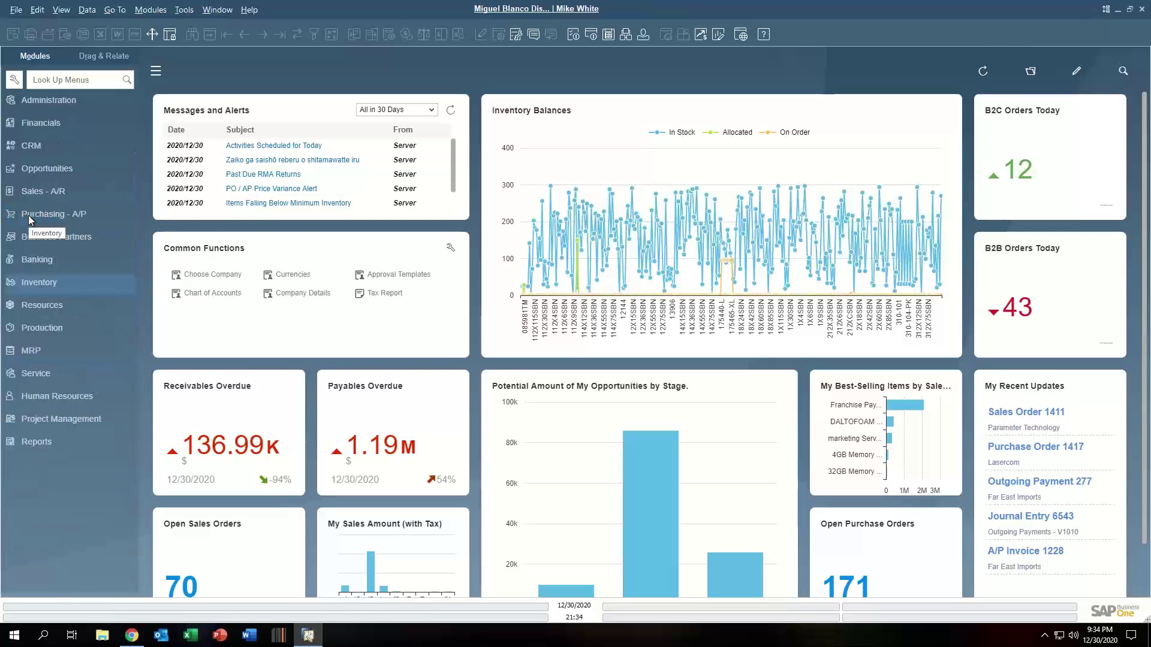
# Step: View Schedule with Capacity in Production, close its Resource Capacity and Open Items List windows, and collapse the module
pyautogui.click(43, 329)
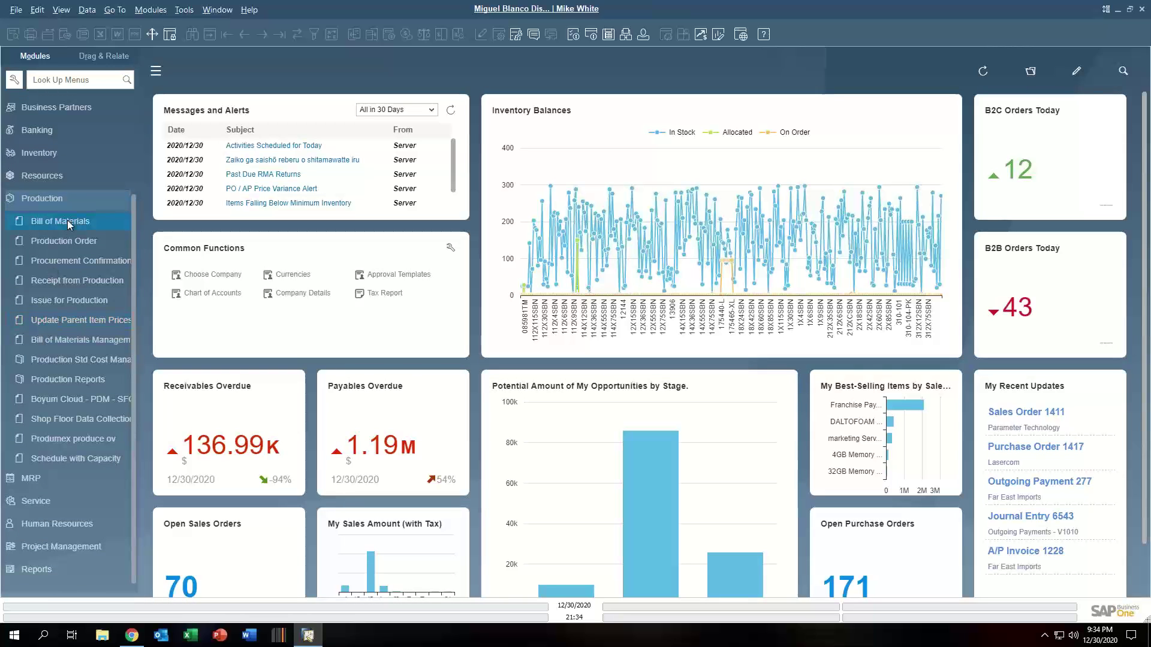
pyautogui.click(100, 238)
pyautogui.click(72, 460)
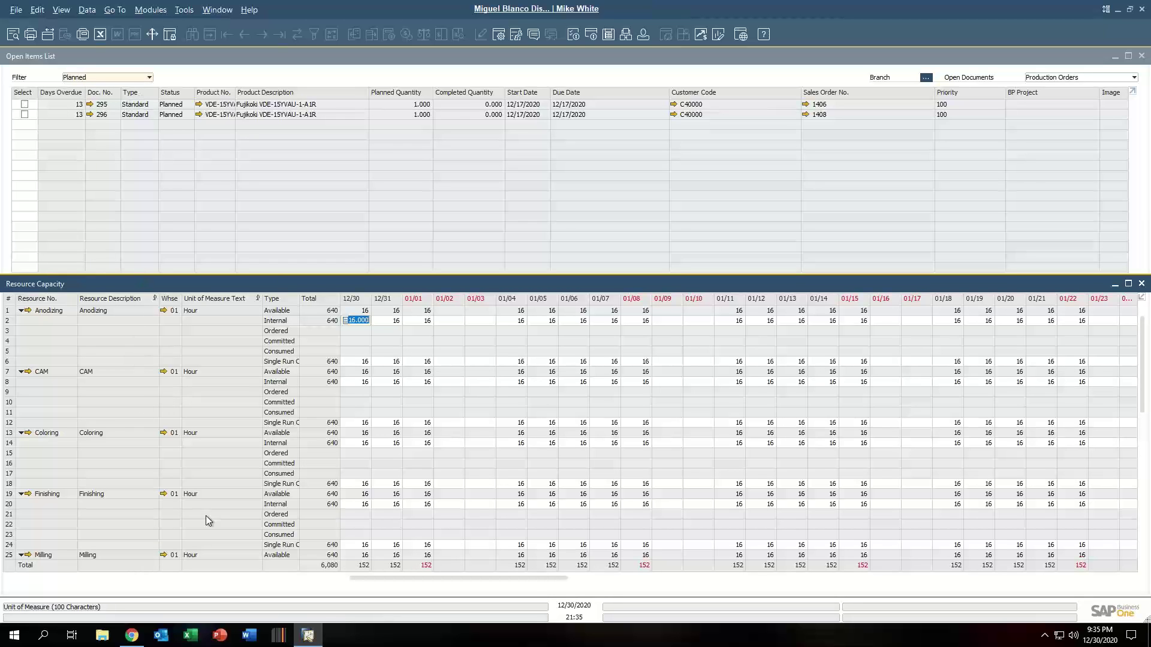
pyautogui.click(1141, 284)
pyautogui.click(1142, 56)
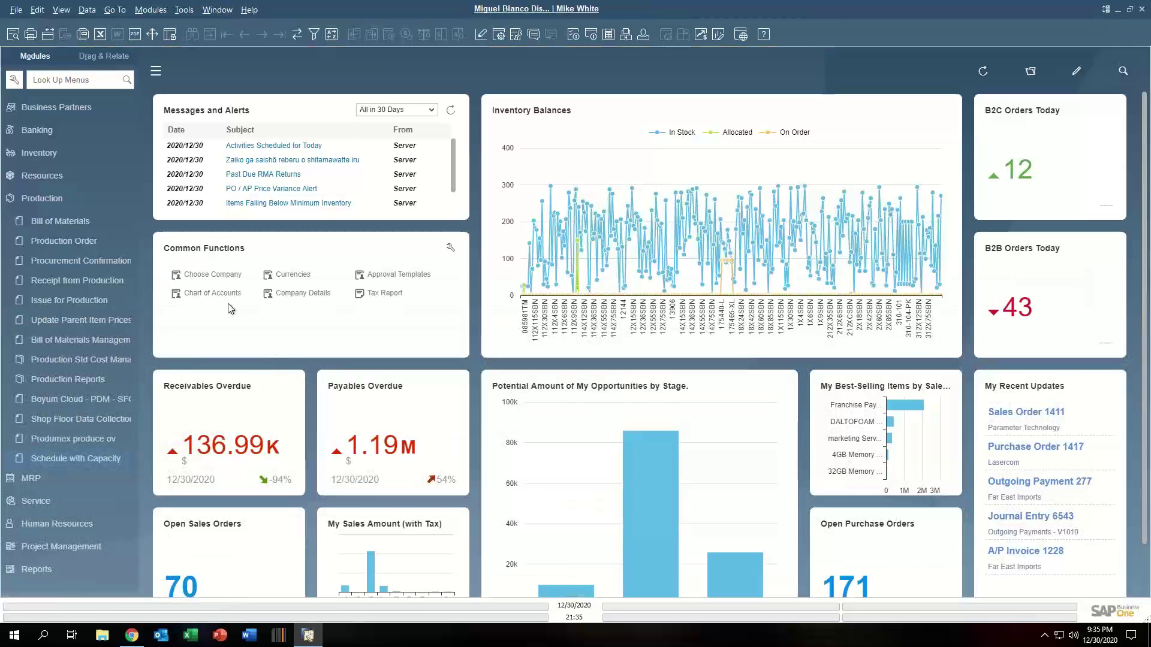
pyautogui.click(28, 197)
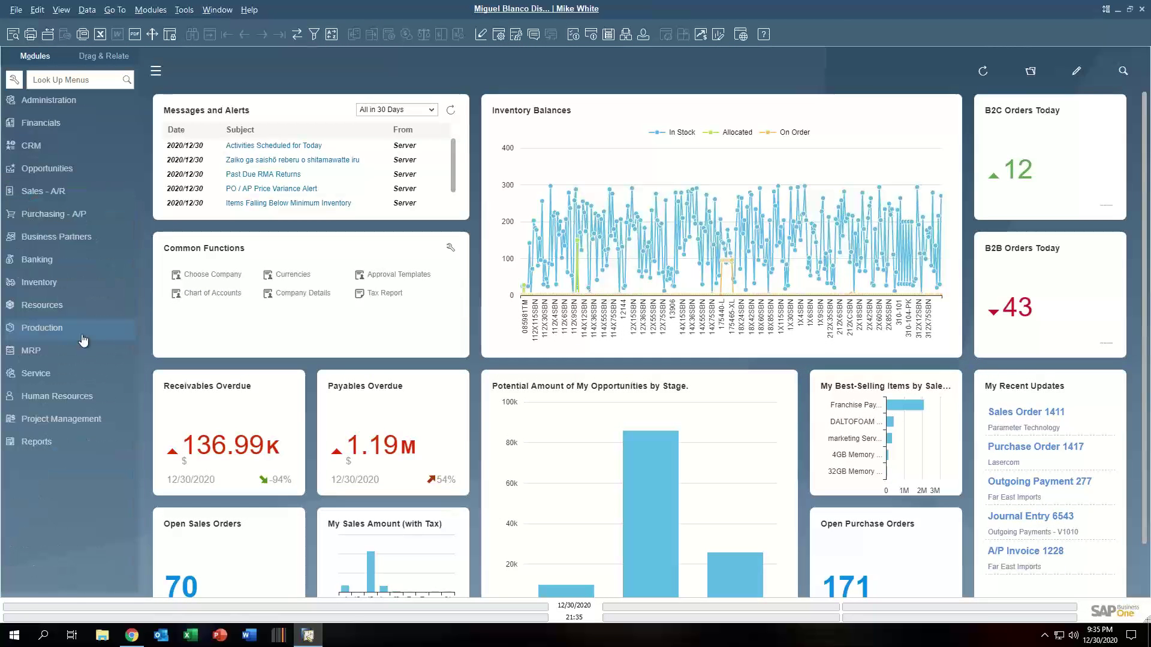
# Step: Open Bill of Materials in Production and go to the record for WWS100, Waterworks Skid Model 100
pyautogui.click(42, 329)
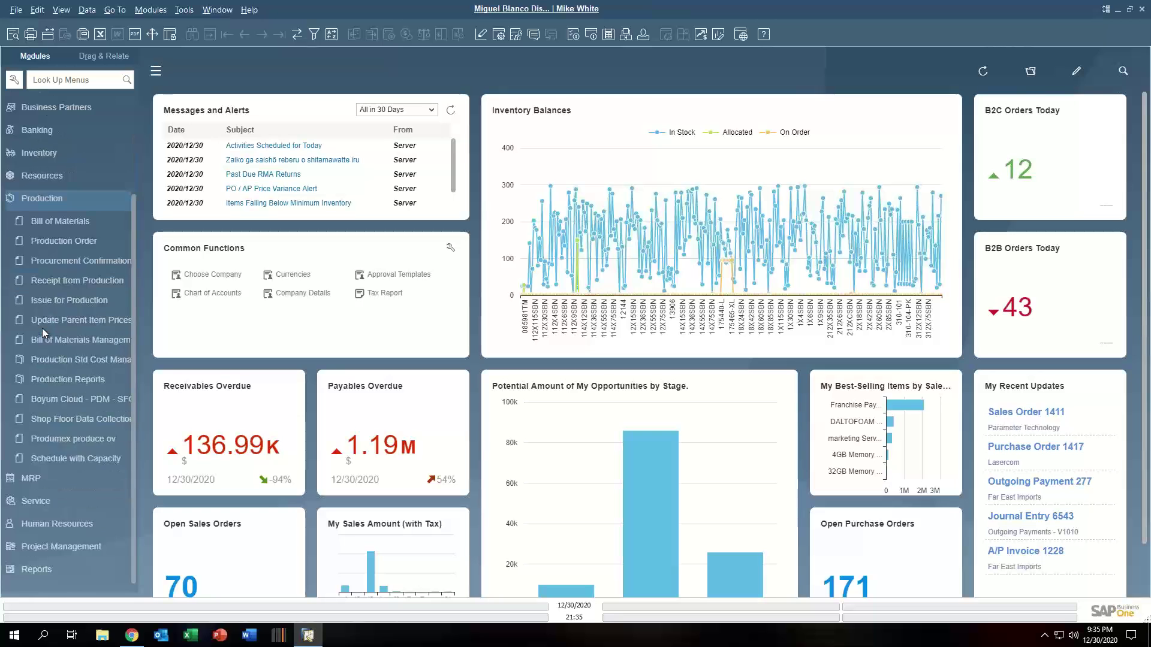
pyautogui.click(70, 221)
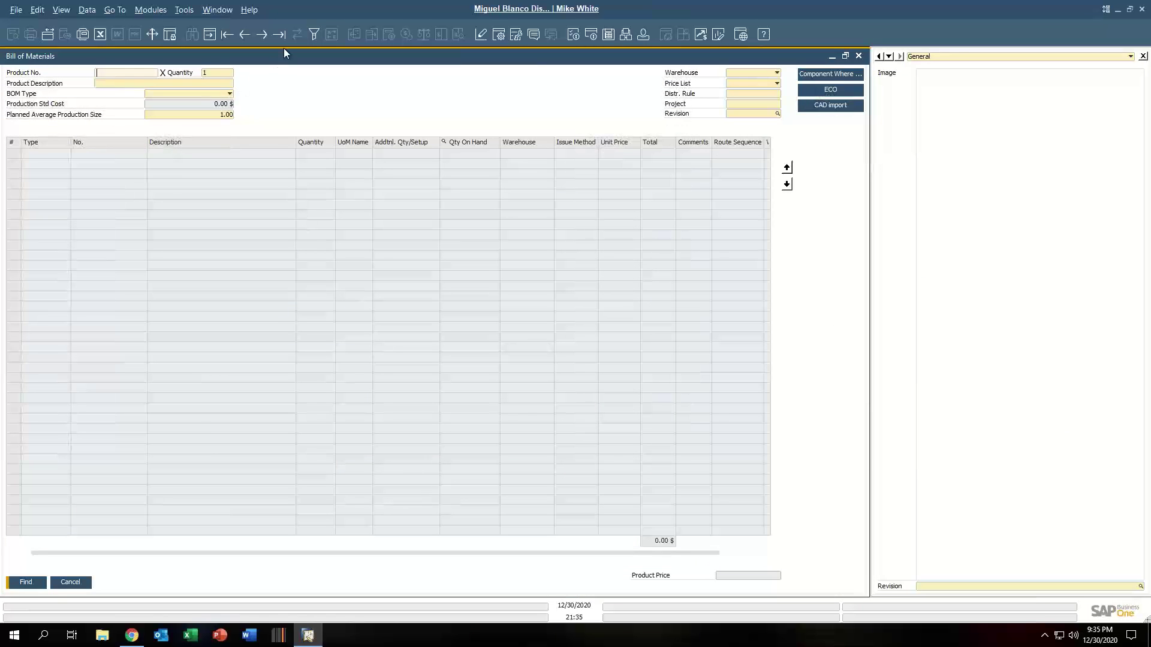
pyautogui.click(278, 34)
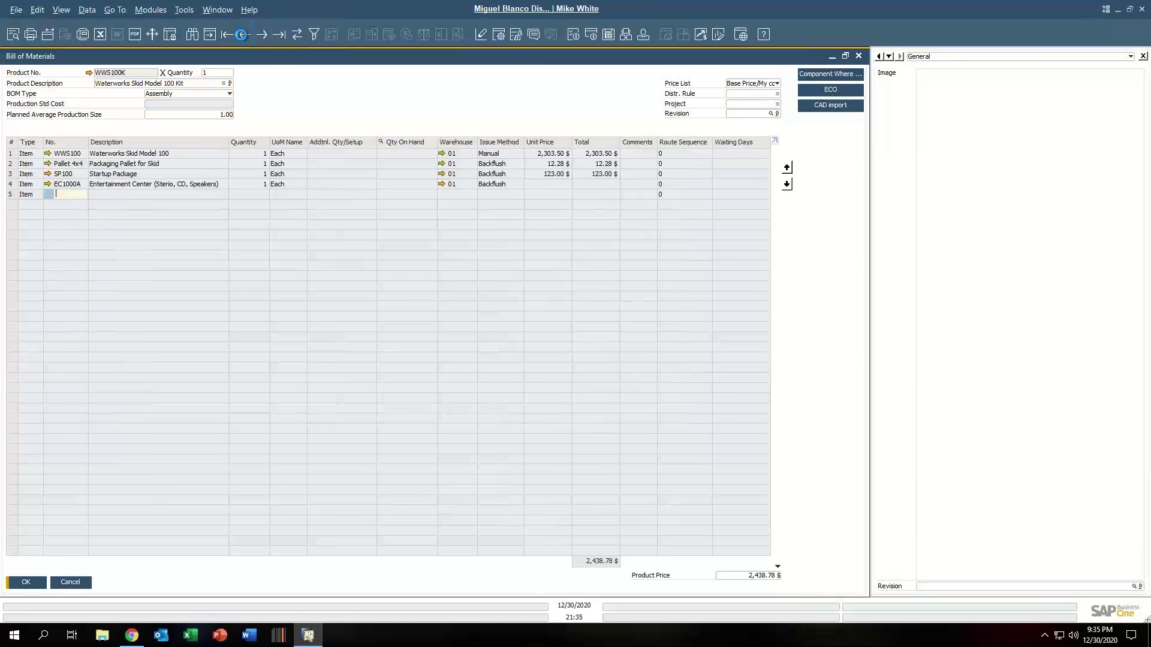
pyautogui.click(243, 36)
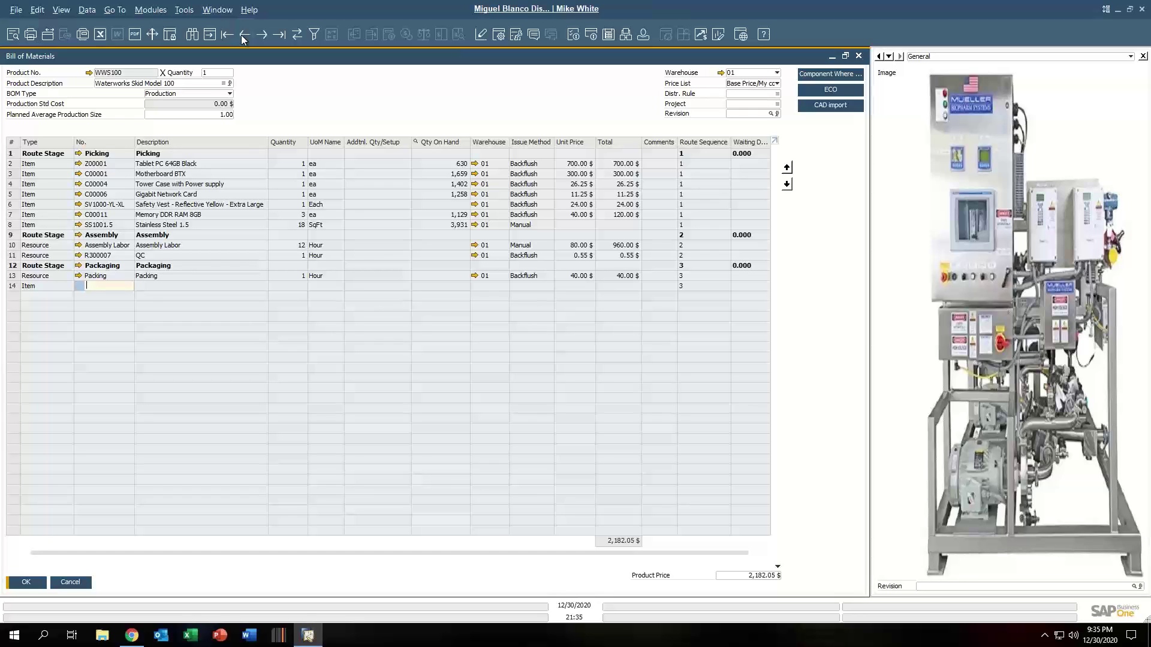
# Step: Highlight the Picking, Assembly and Packaging route stages one by one in the WWS100 bill of materials
pyautogui.click(11, 154)
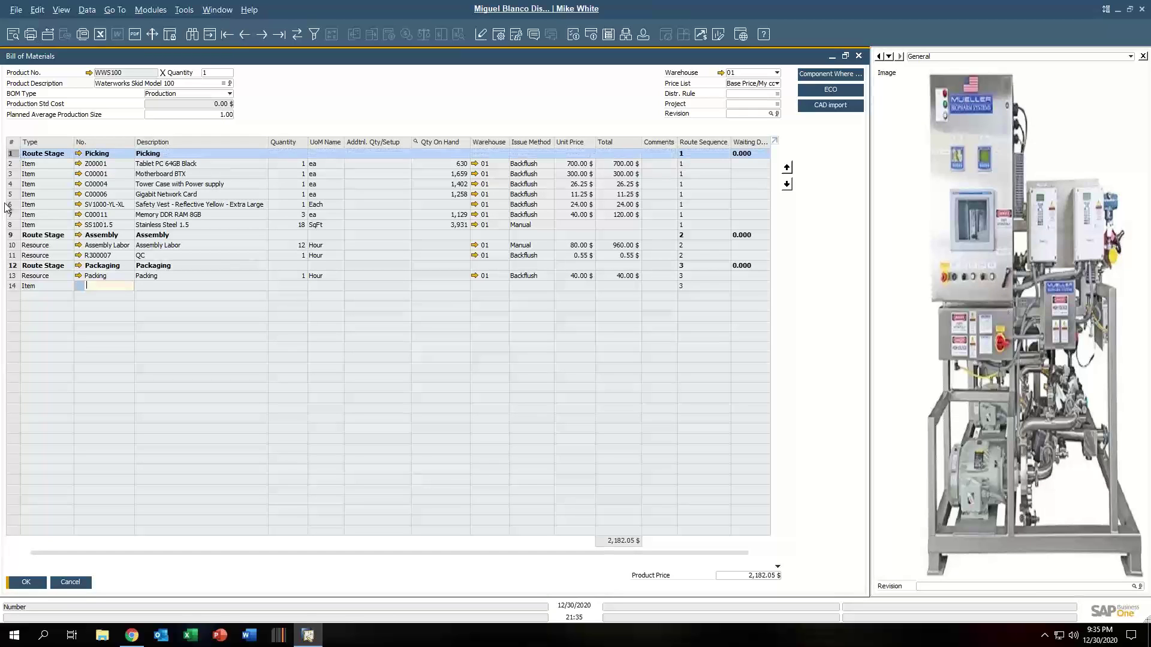
pyautogui.click(11, 235)
pyautogui.click(12, 266)
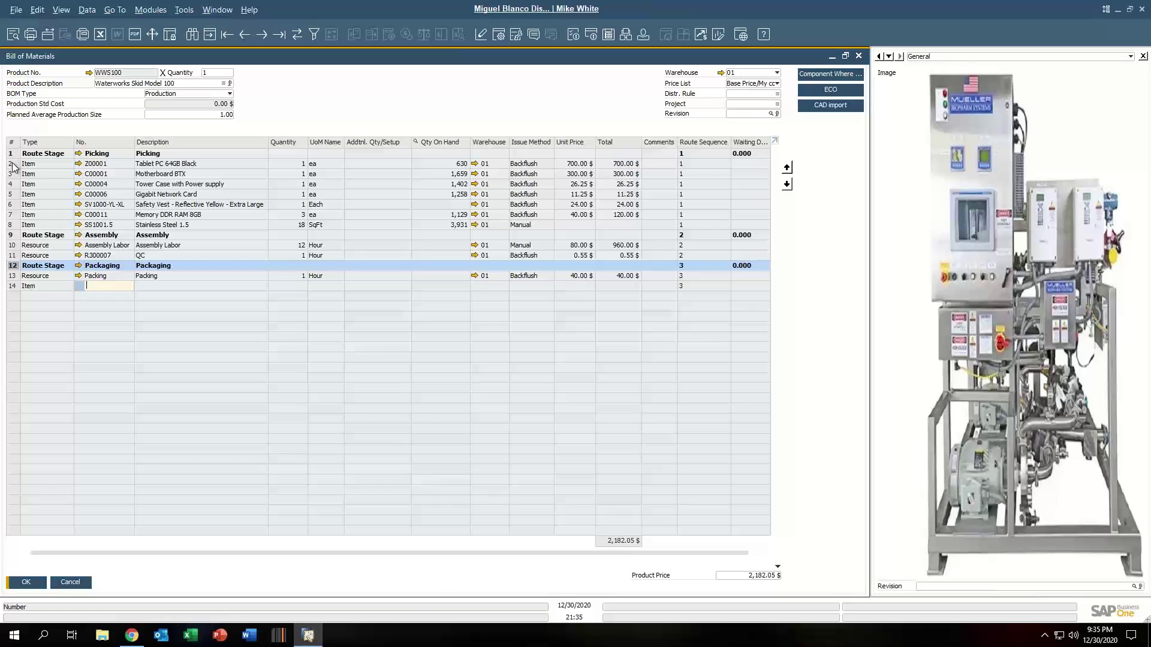
# Step: Highlight item and resource lines of the WWS100 bill of materials, such as Assembly Labor and Packing, close it, and collapse Production
pyautogui.click(12, 164)
pyautogui.click(12, 174)
pyautogui.click(12, 184)
pyautogui.click(12, 204)
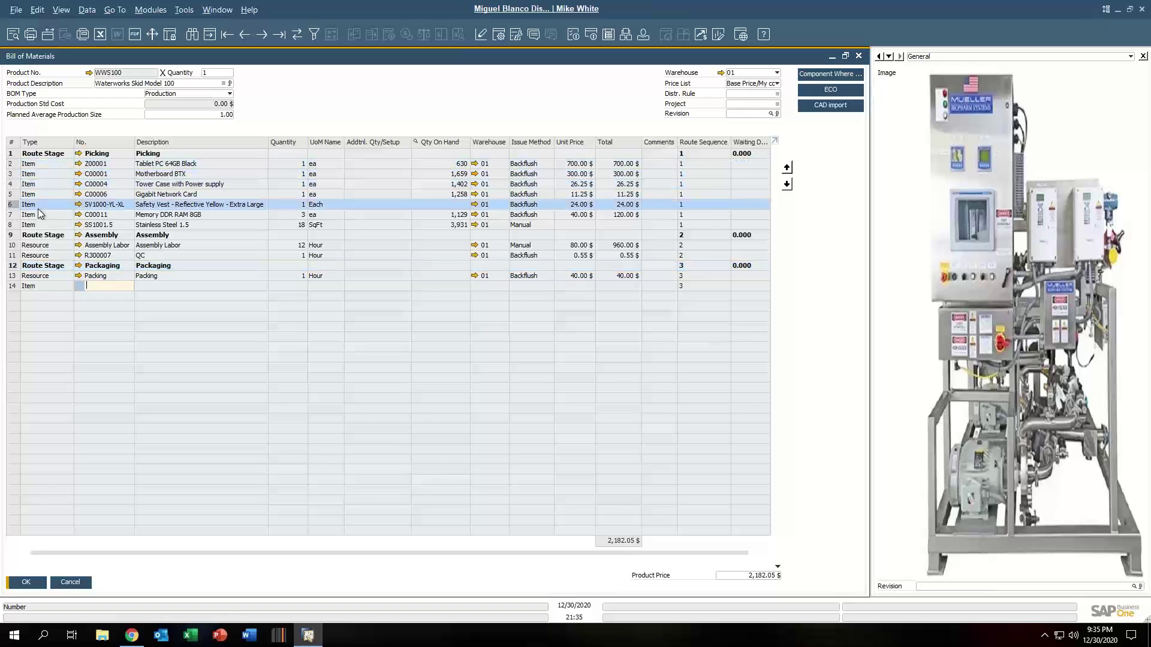
pyautogui.click(15, 245)
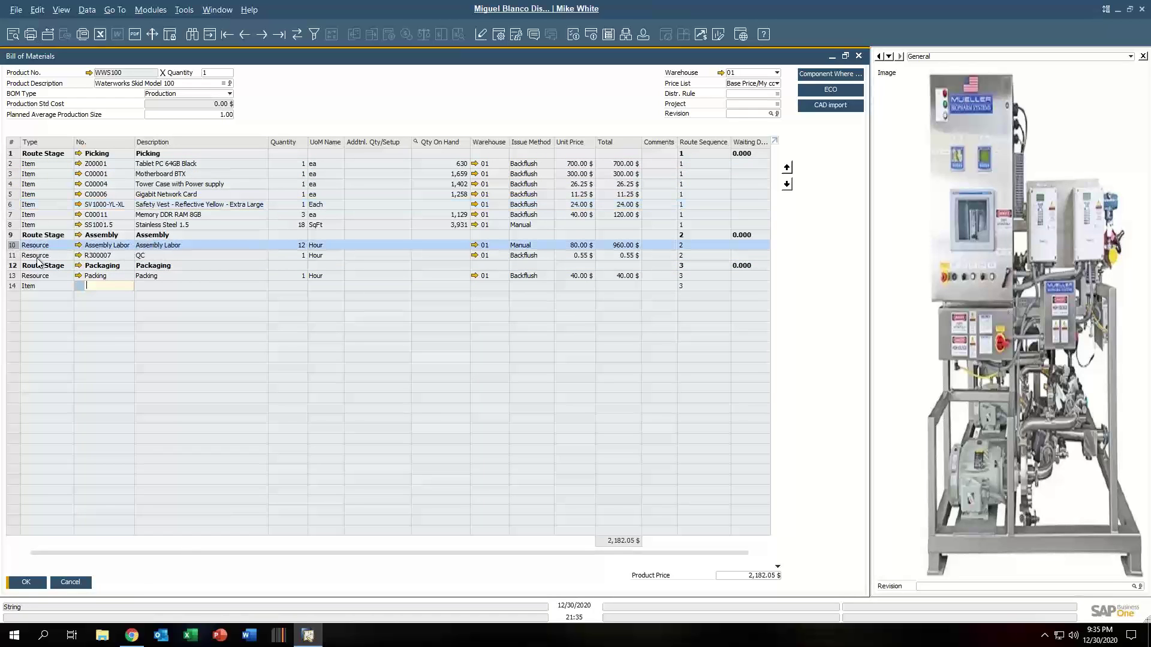
pyautogui.click(12, 275)
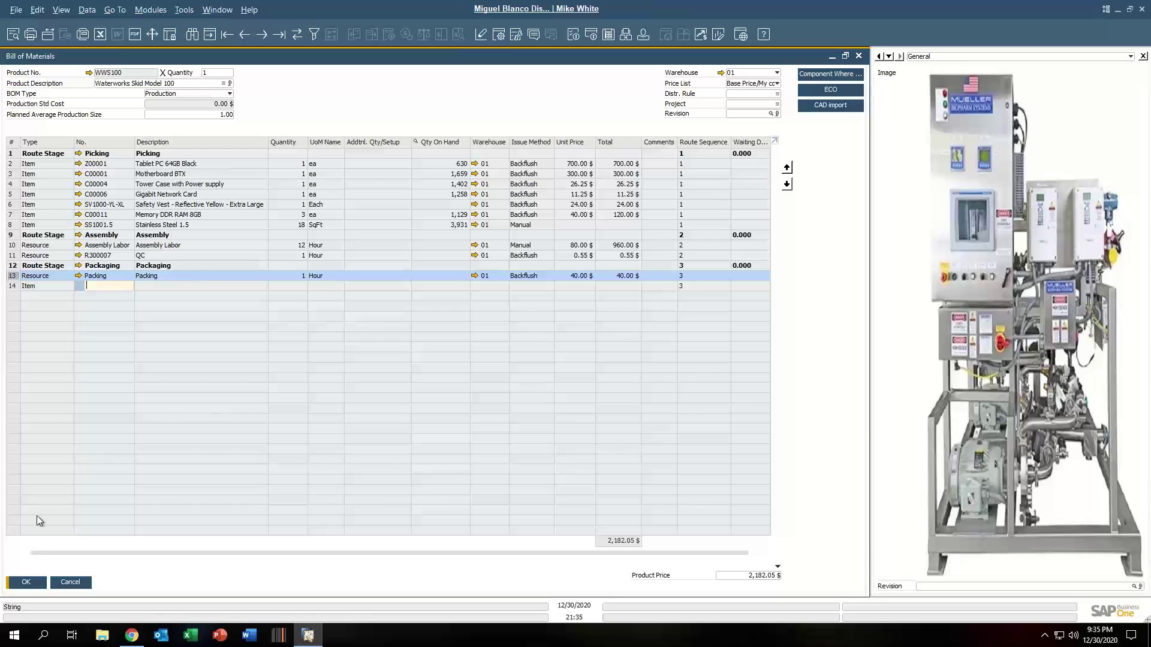
pyautogui.click(75, 584)
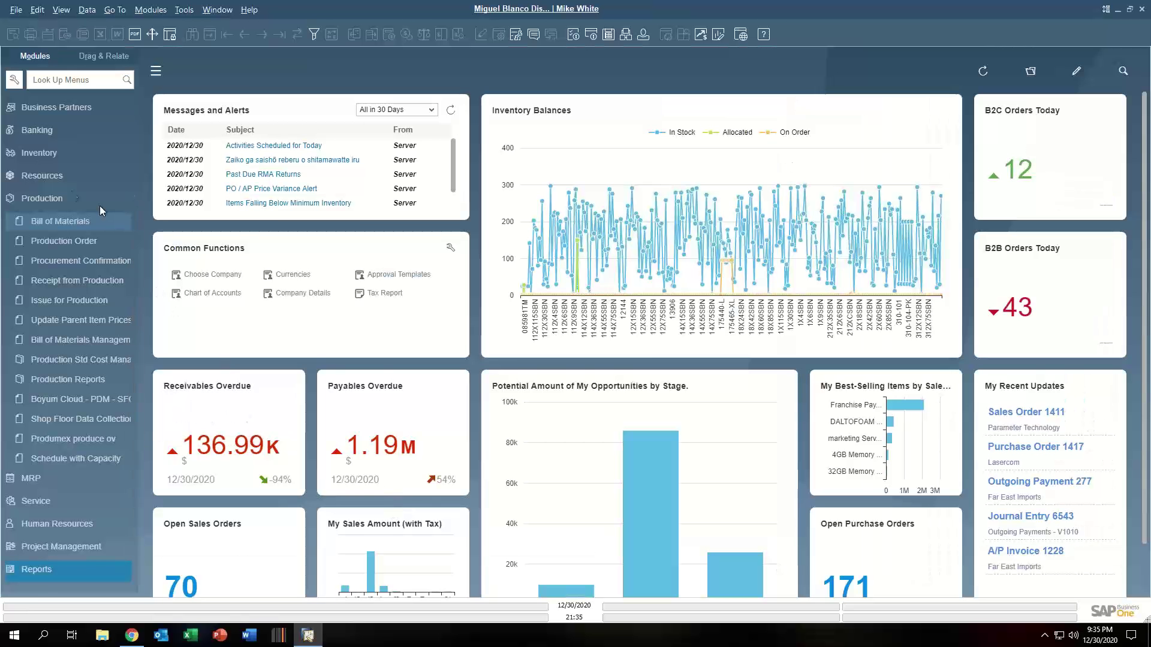
pyautogui.click(34, 200)
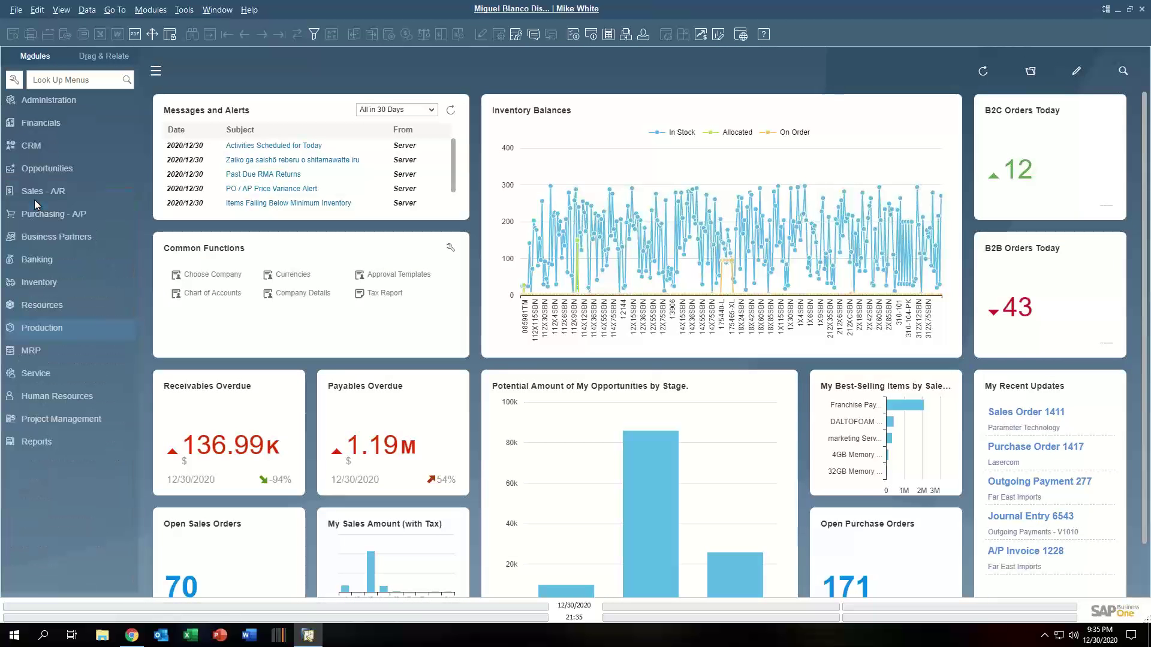
# Step: Open Forecasts in the MRP module and go to the last forecast record, temp
pyautogui.click(35, 354)
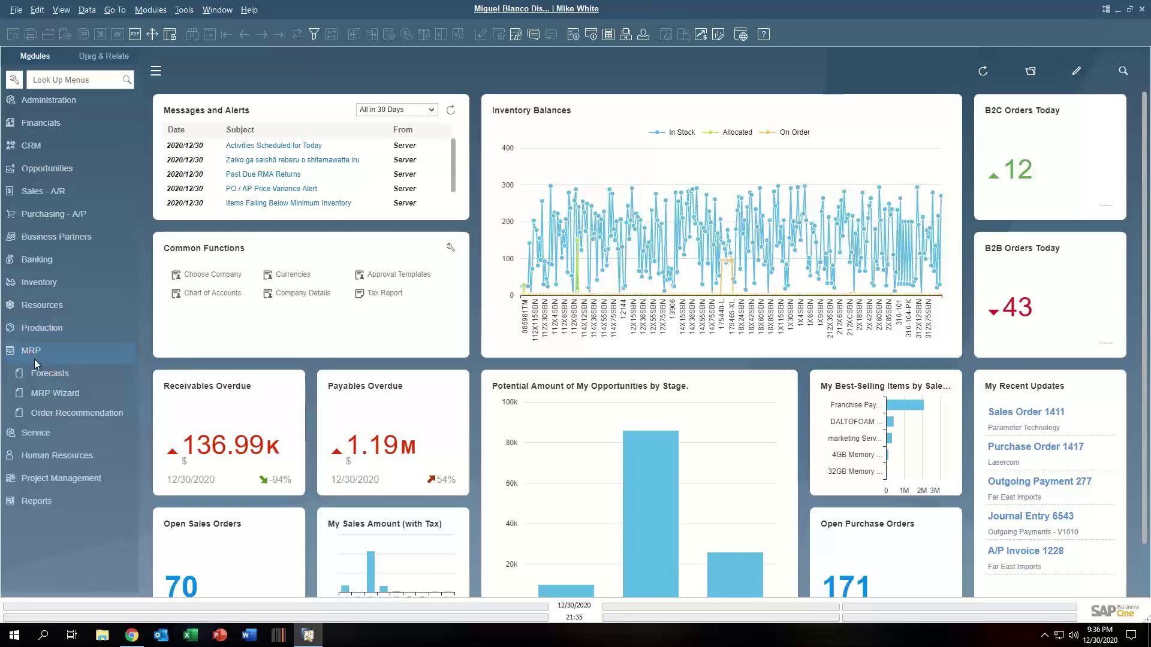
pyautogui.click(53, 373)
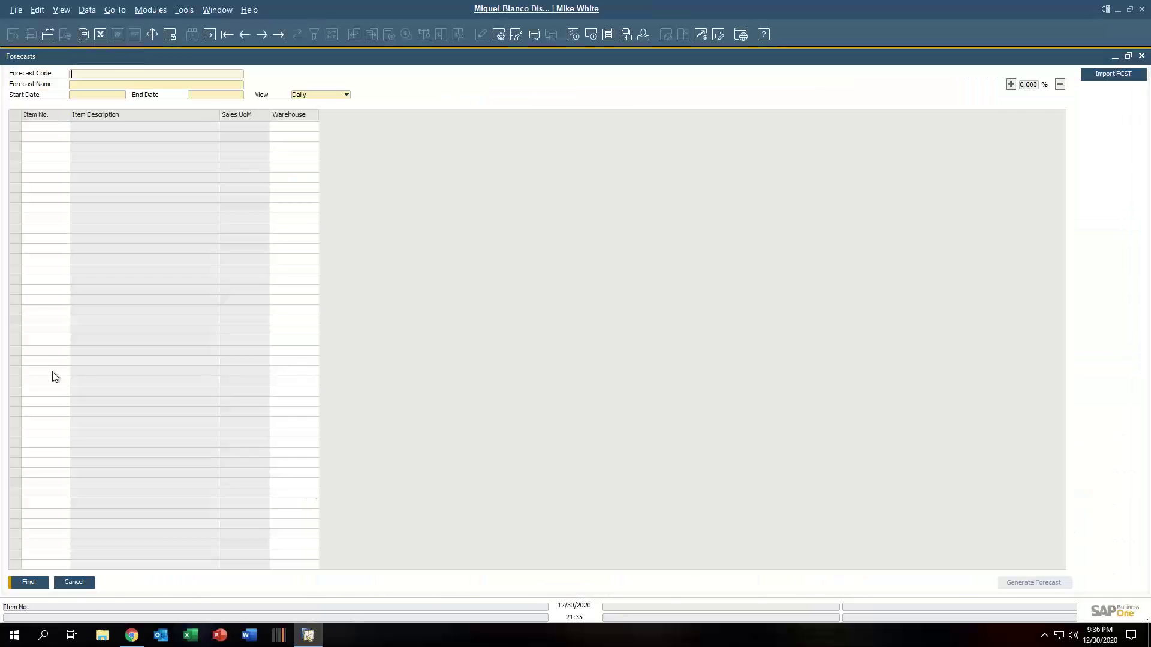
pyautogui.click(282, 33)
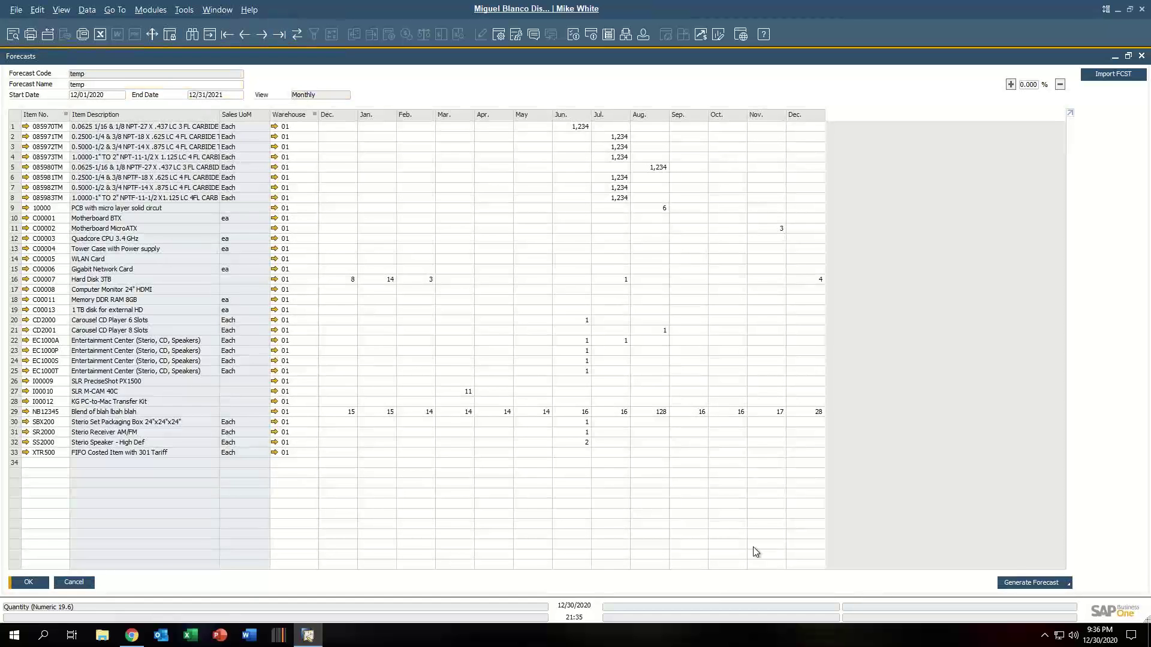
# Step: Generate an intelligent forecast for the temp forecast, using Automatic Selection for all item groups and Sales Order history
pyautogui.click(1053, 585)
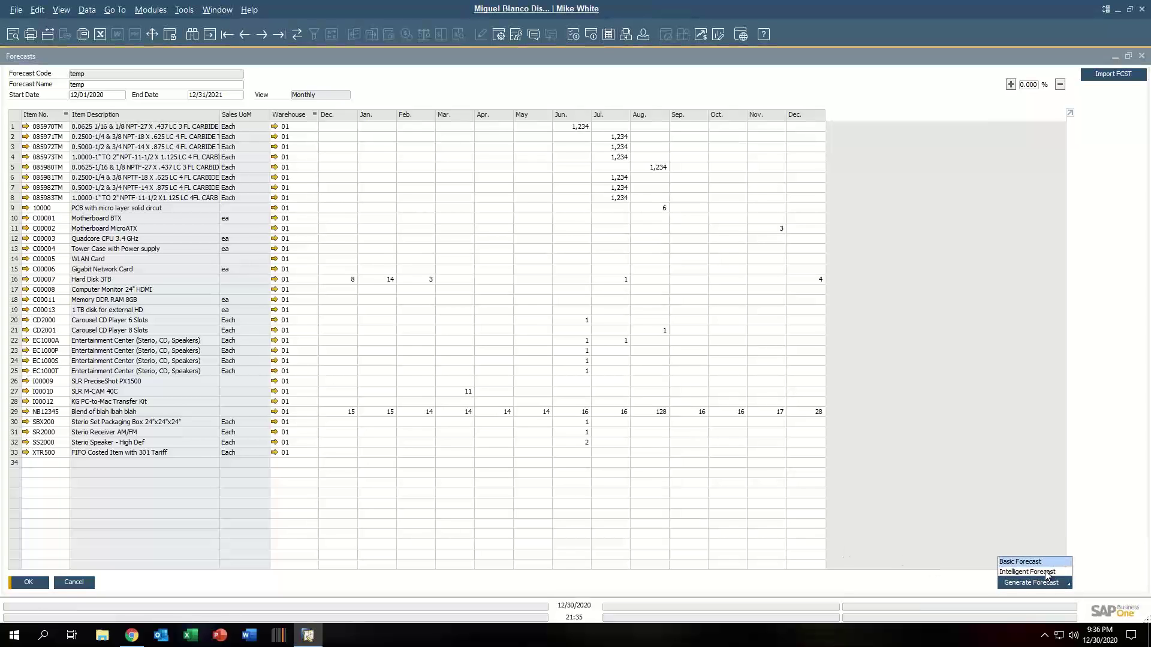
pyautogui.click(1046, 573)
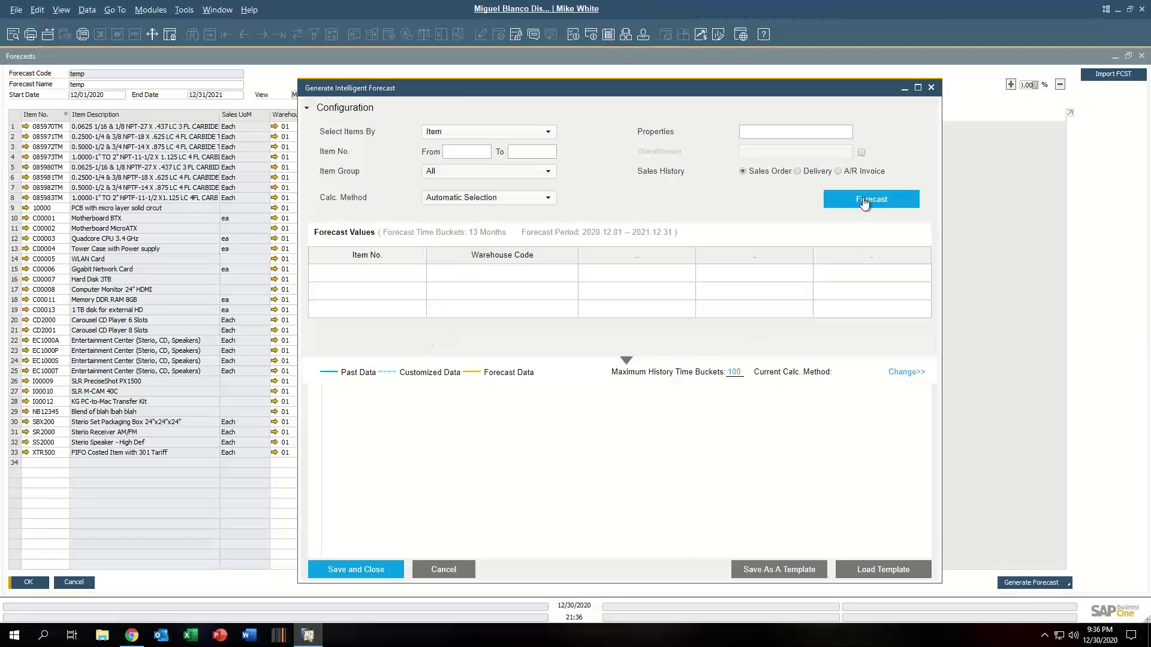
pyautogui.click(864, 202)
pyautogui.click(489, 372)
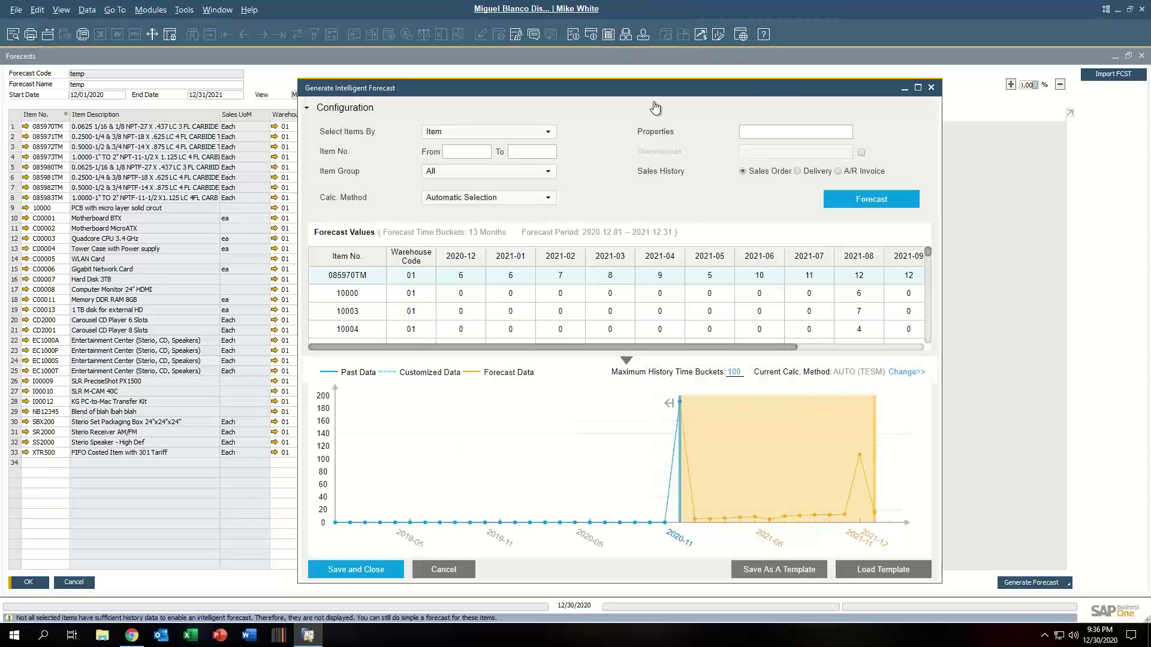
# Step: Check the available forecast calculation methods without changing the selection, and look through the items in the Forecast Values table
pyautogui.click(548, 199)
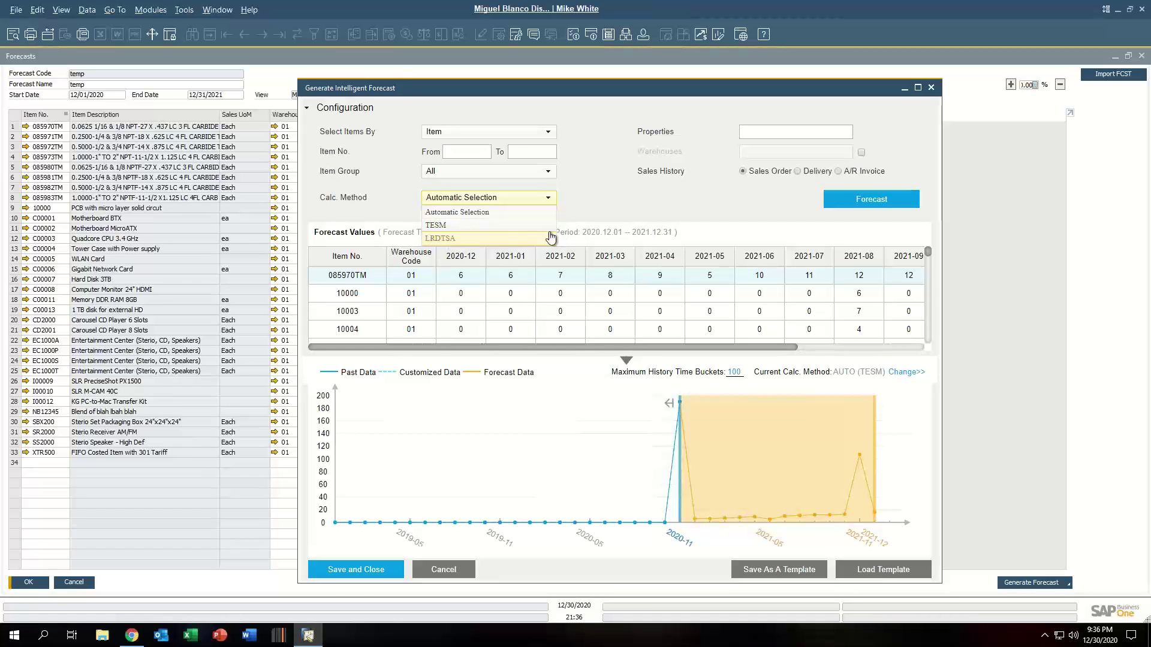
pyautogui.click(619, 214)
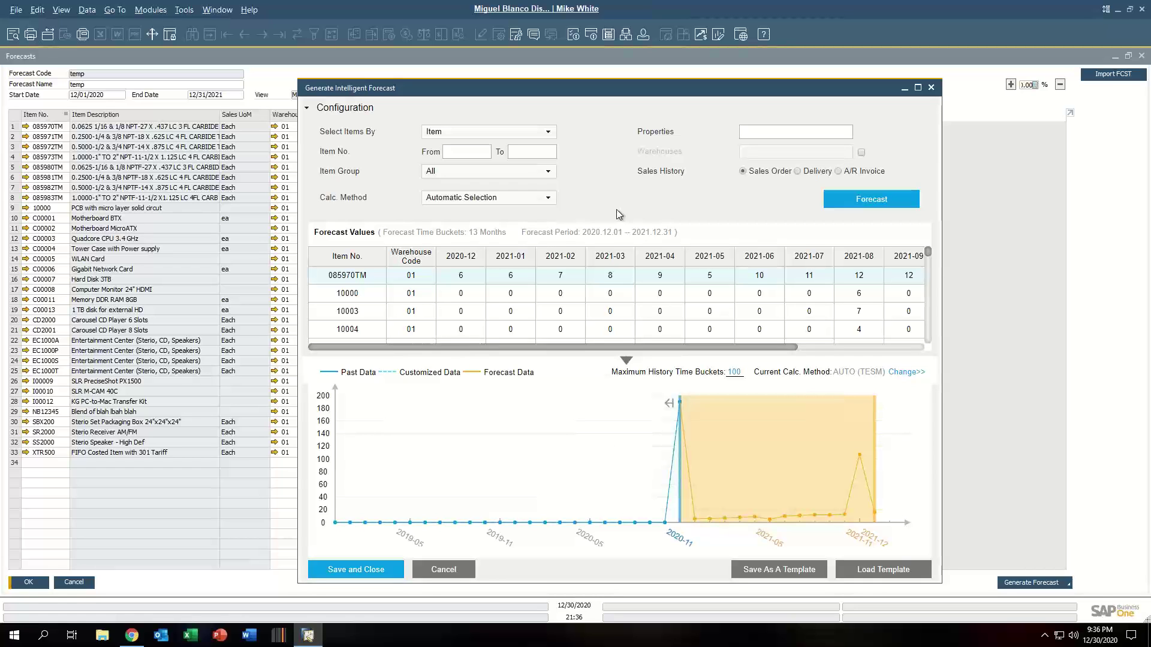
pyautogui.scroll(-10, 389, 293)
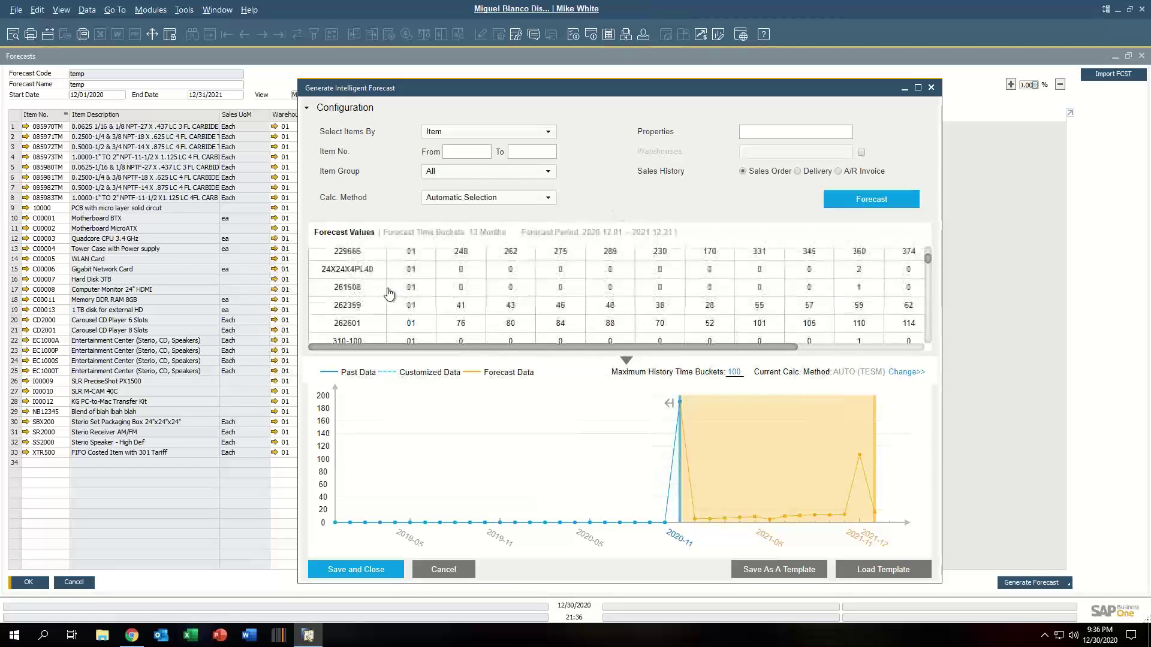
pyautogui.scroll(-10, 388, 293)
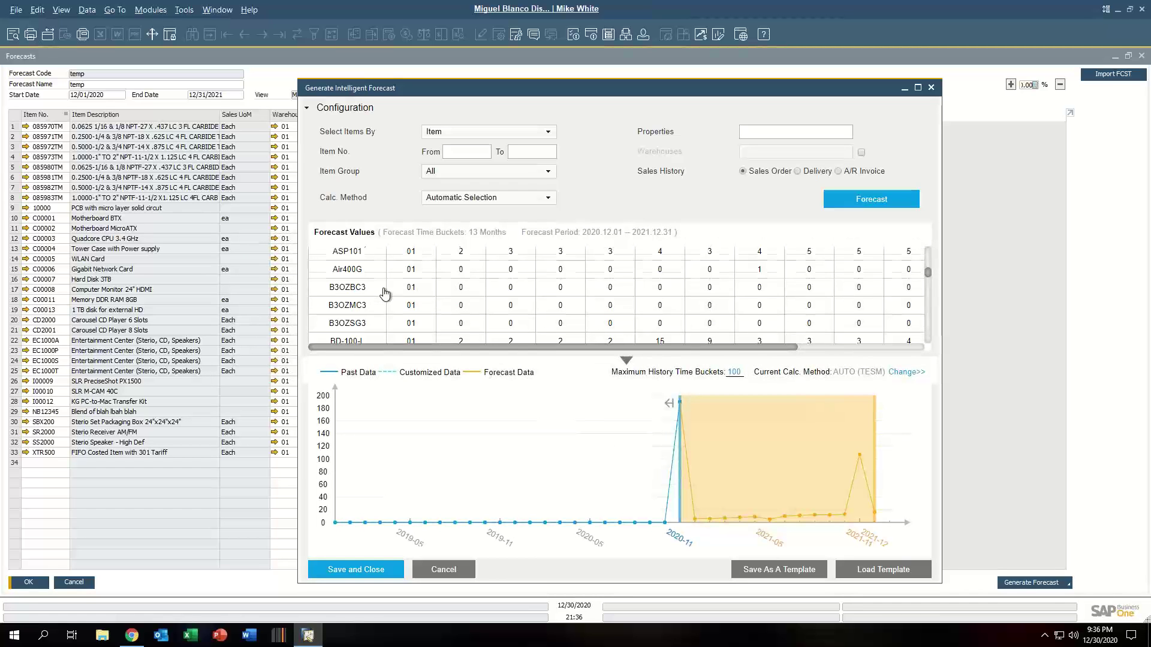
pyautogui.scroll(3, 372, 282)
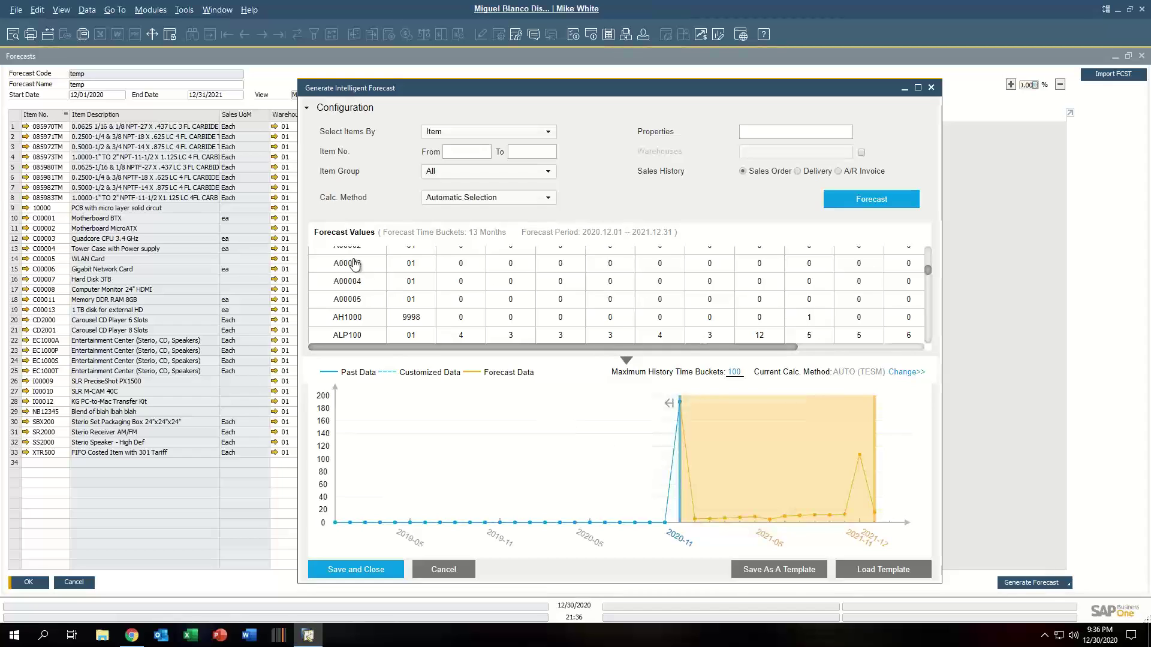
pyautogui.click(355, 264)
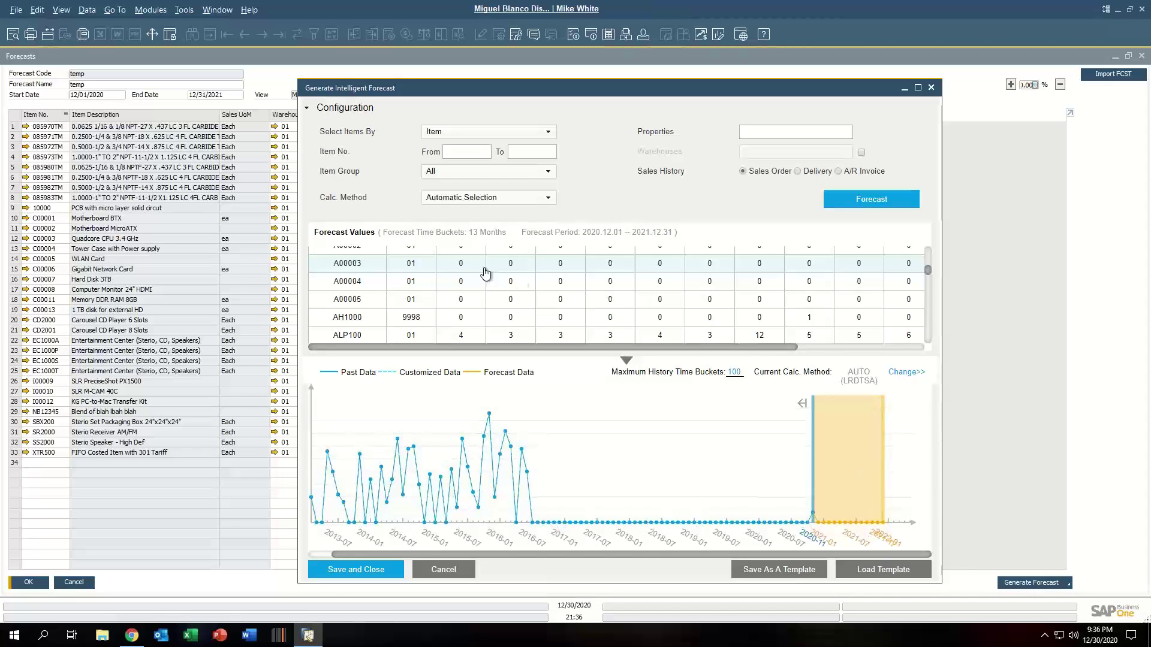
pyautogui.scroll(1, 455, 282)
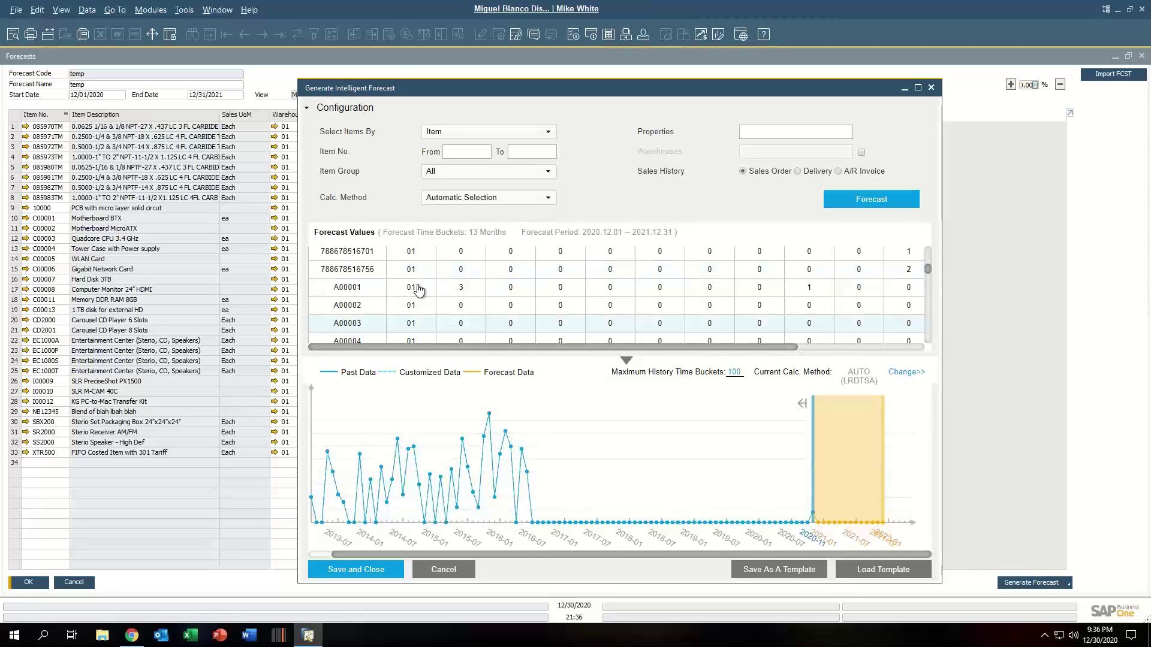
pyautogui.click(418, 289)
pyautogui.click(419, 273)
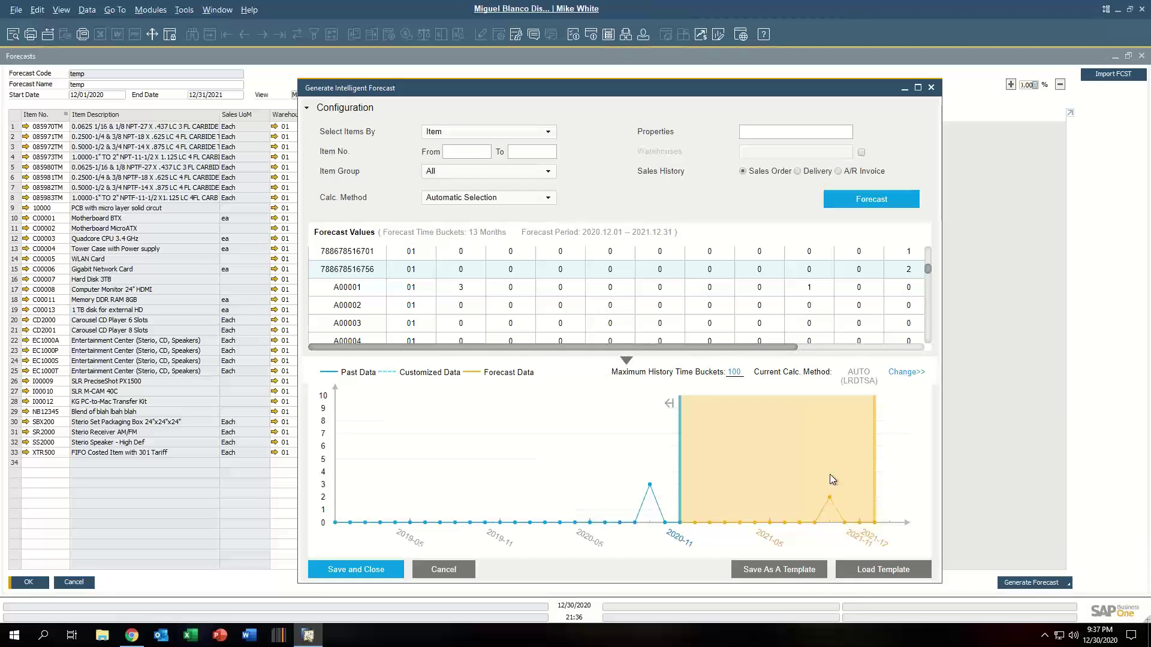
pyautogui.click(931, 88)
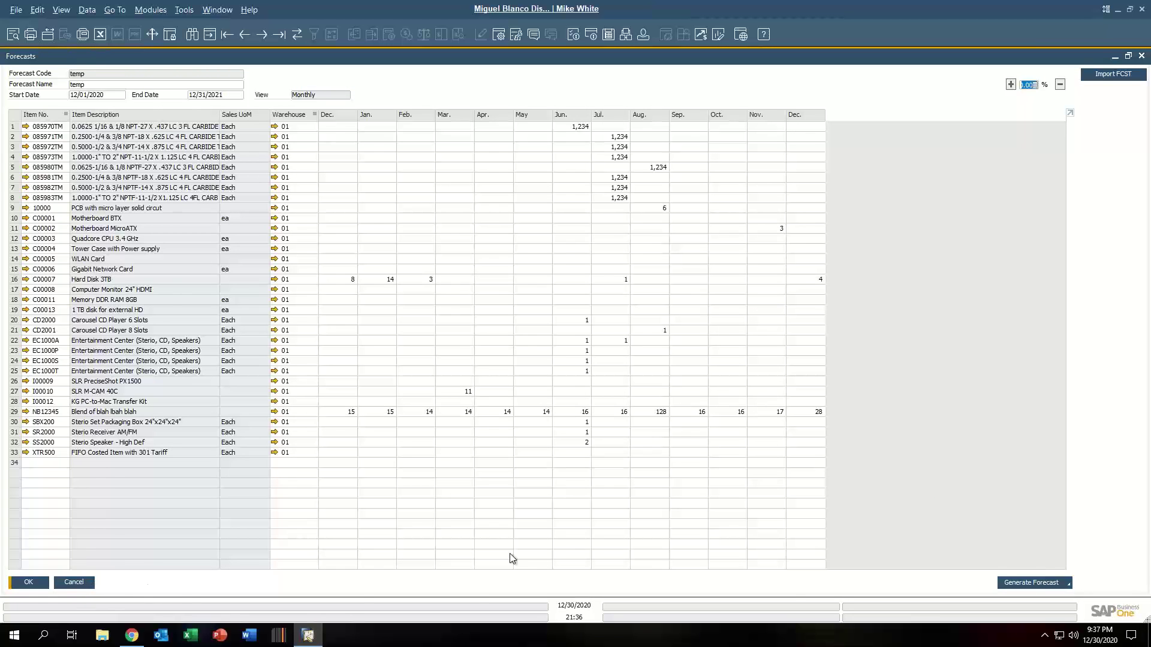
pyautogui.press('Escape')
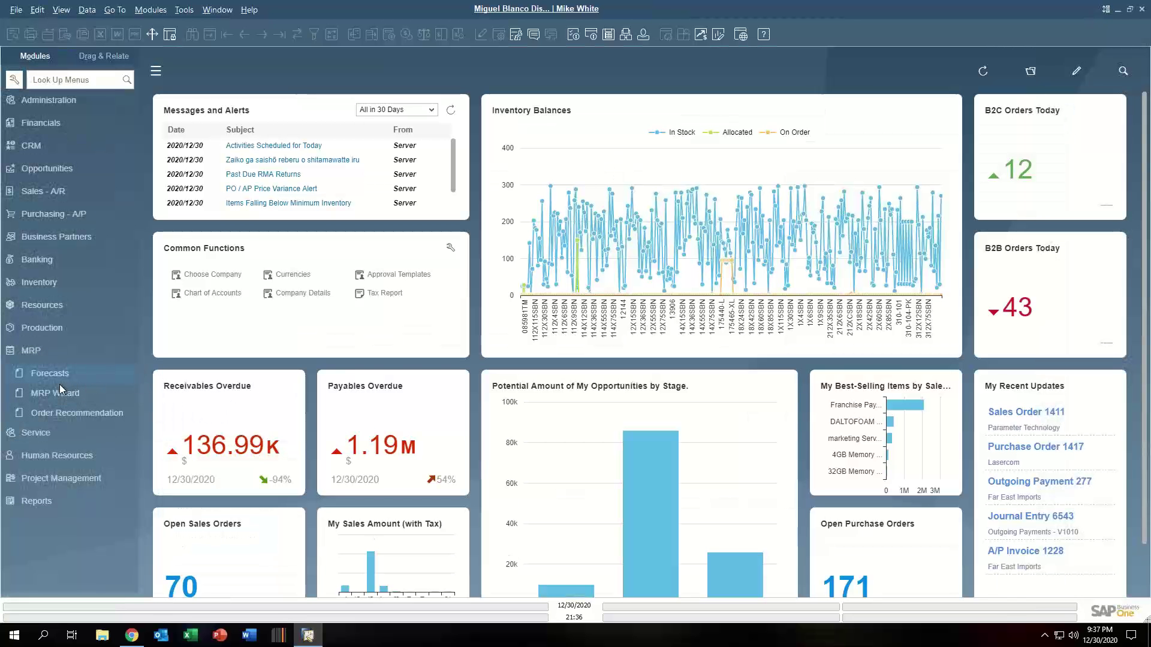
# Step: Run the MRP Order Recommendation report for the Automotive scenario with all order types
pyautogui.click(43, 394)
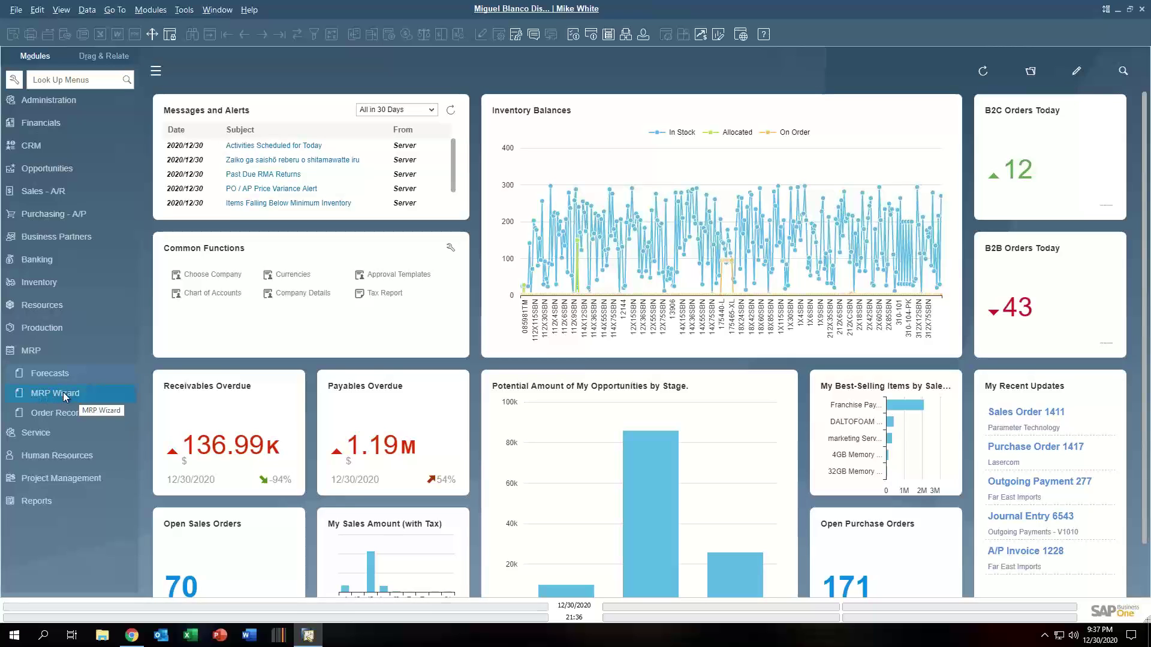
pyautogui.click(73, 413)
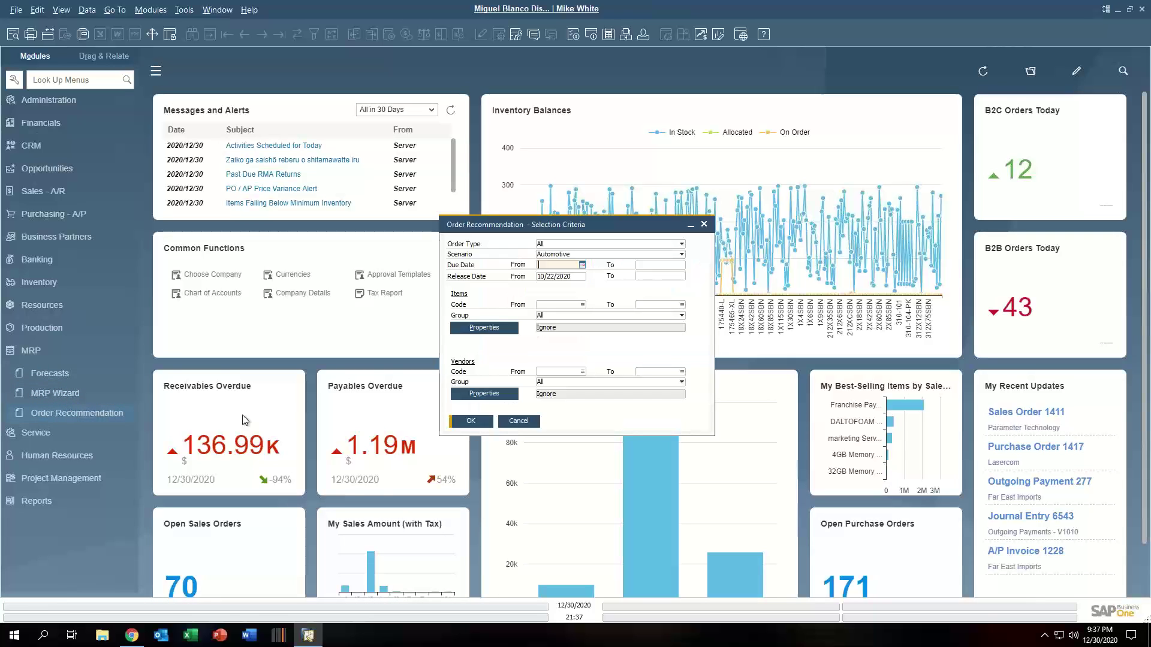
pyautogui.click(473, 419)
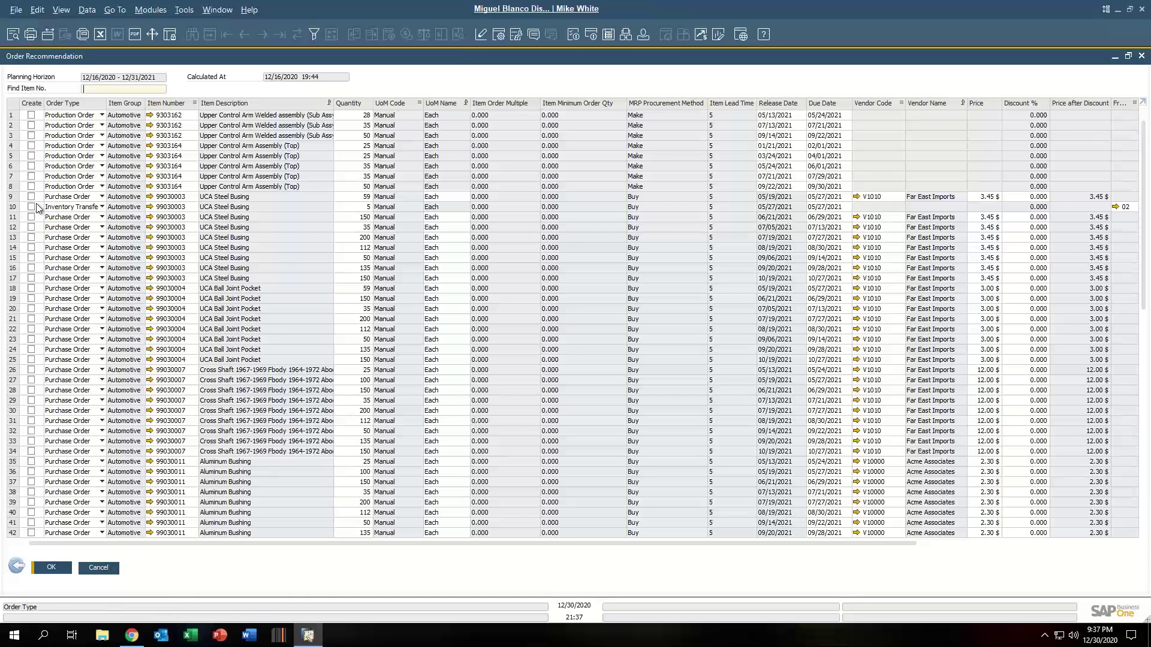
# Step: Highlight inventory transfer, purchase order and production order recommendation rows, close the report and its selection criteria, and collapse MRP
pyautogui.click(12, 207)
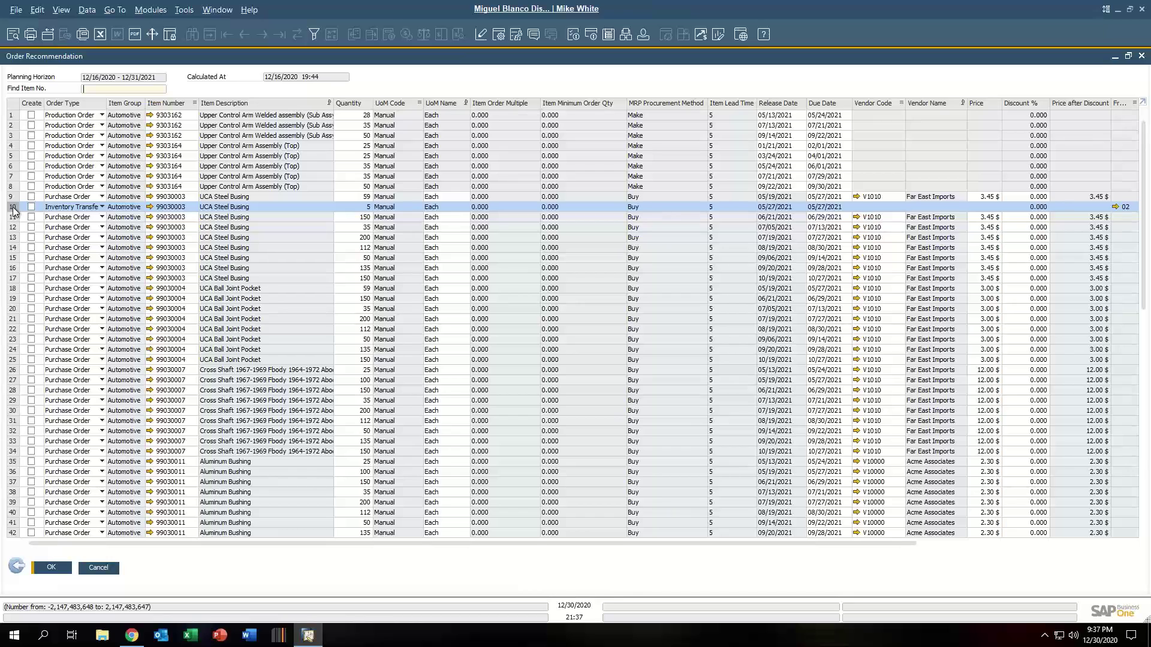
pyautogui.click(11, 219)
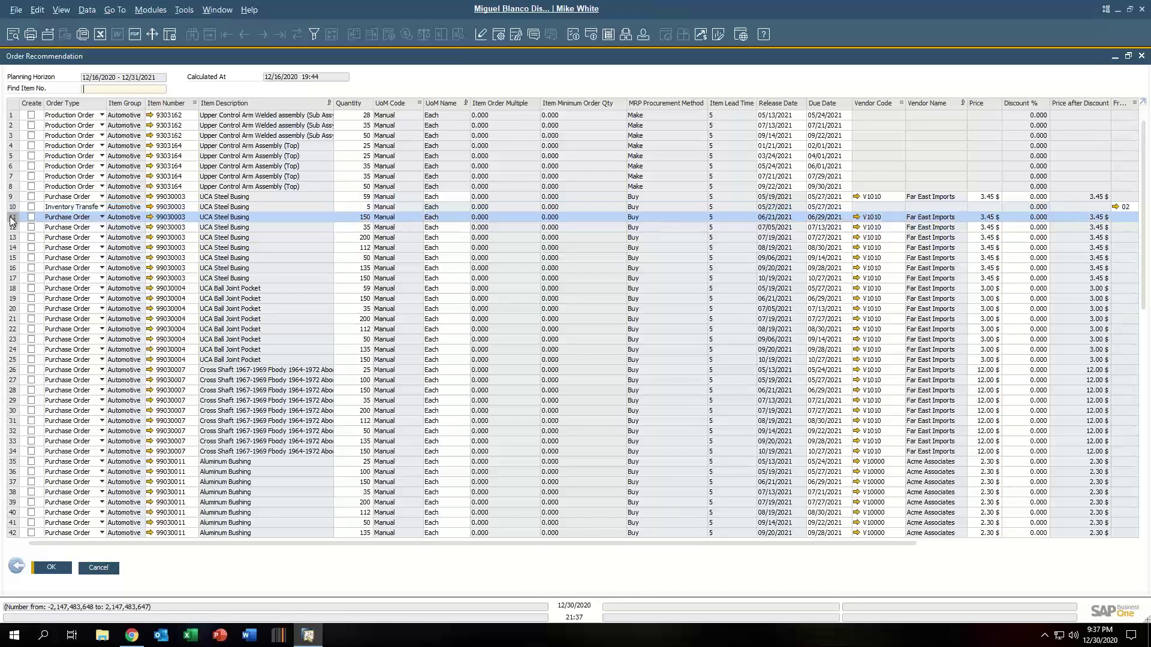
pyautogui.click(12, 206)
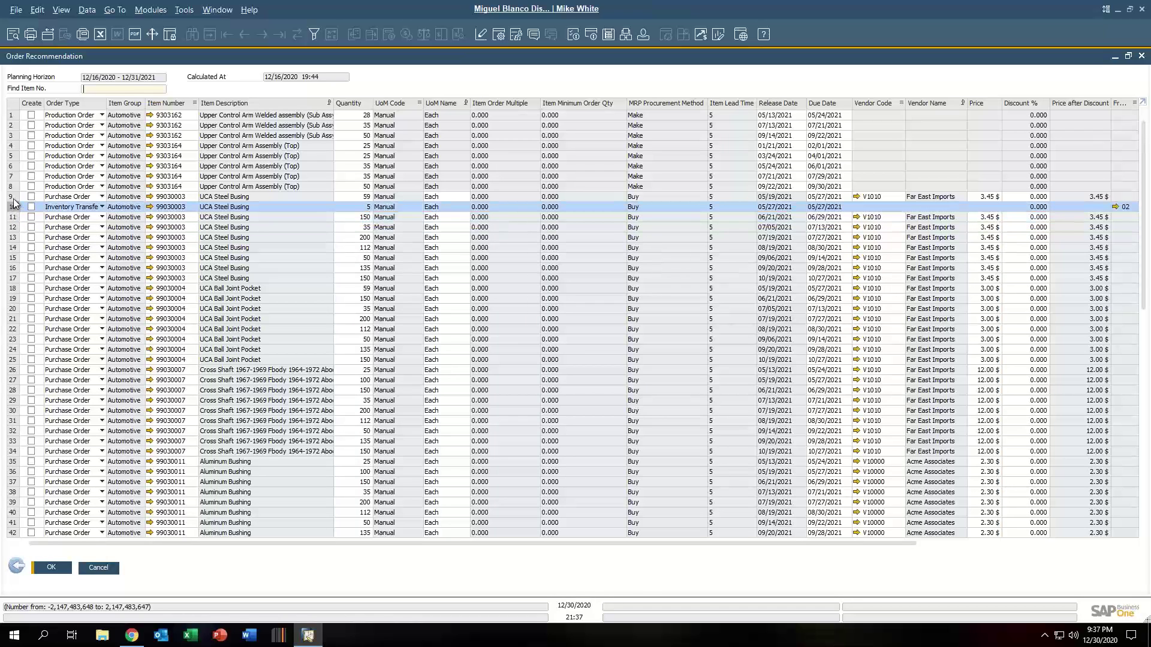
pyautogui.click(14, 186)
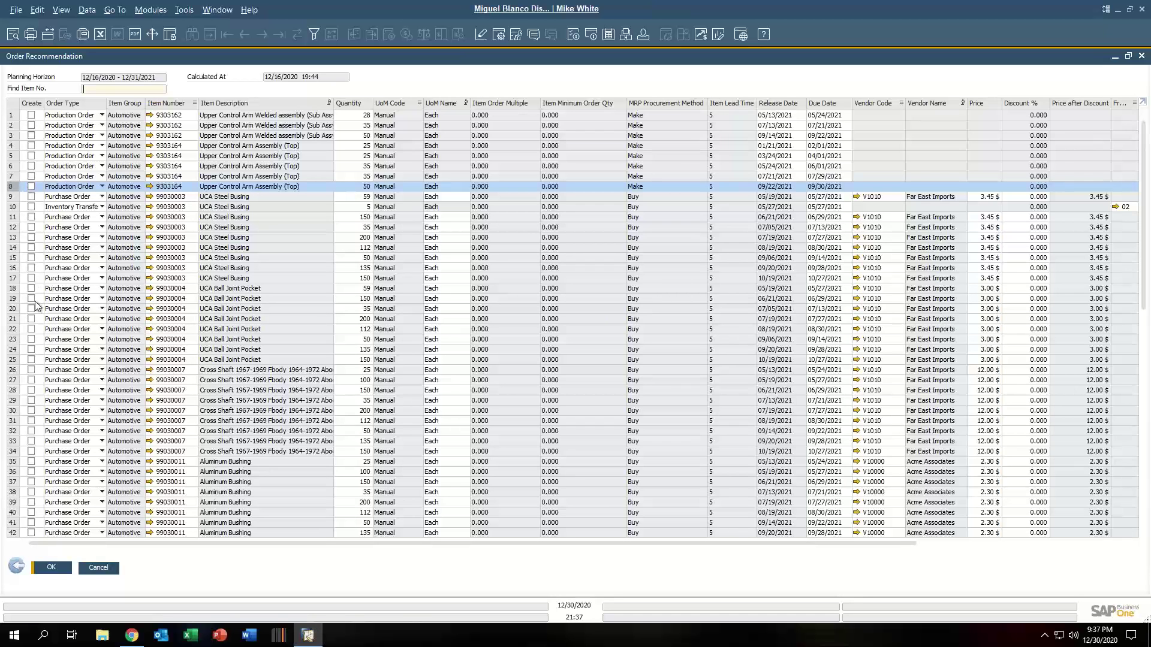
pyautogui.click(16, 566)
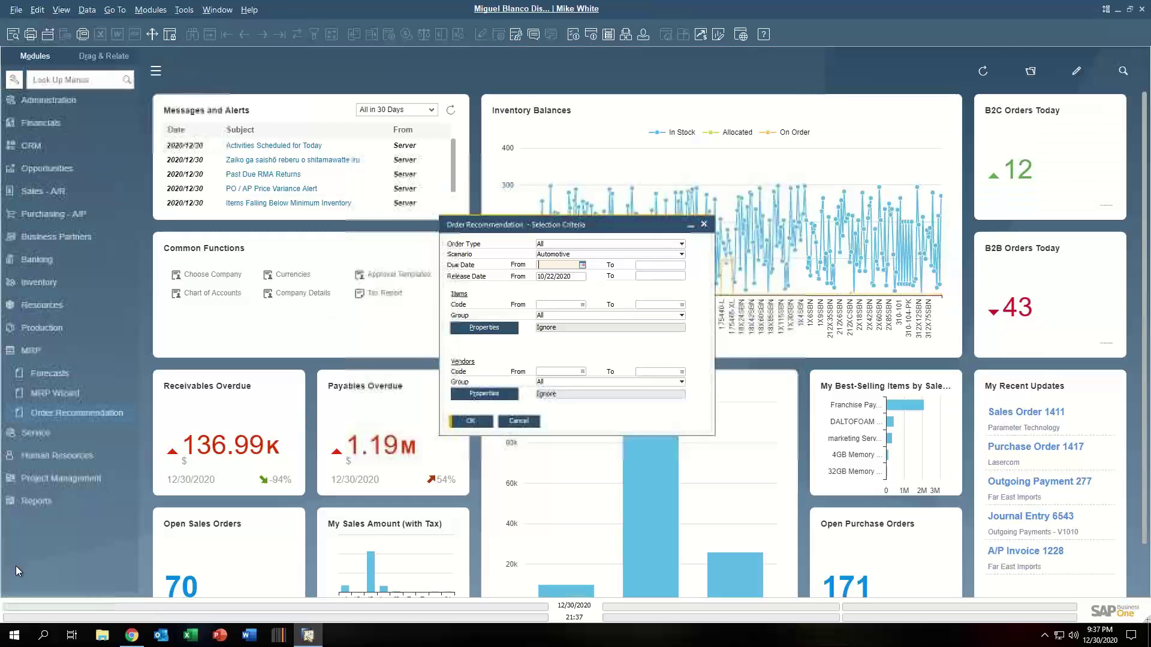
pyautogui.click(525, 424)
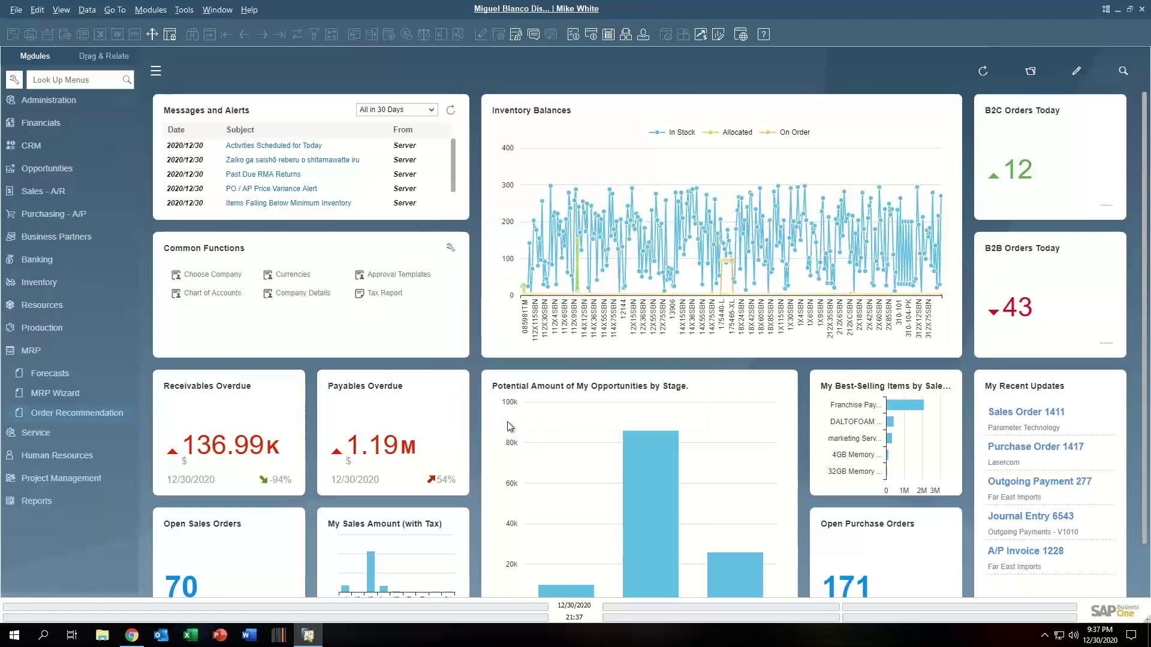
pyautogui.click(34, 352)
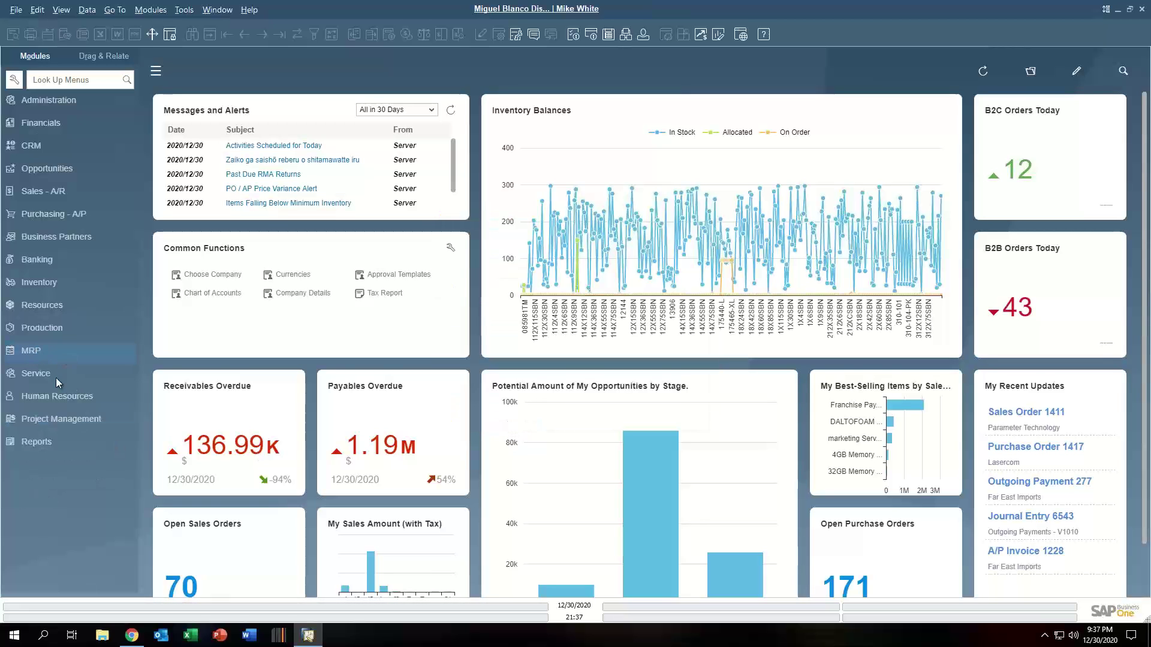
# Step: Look over the Service module's functions, collapse it, and expand Human Resources
pyautogui.click(45, 373)
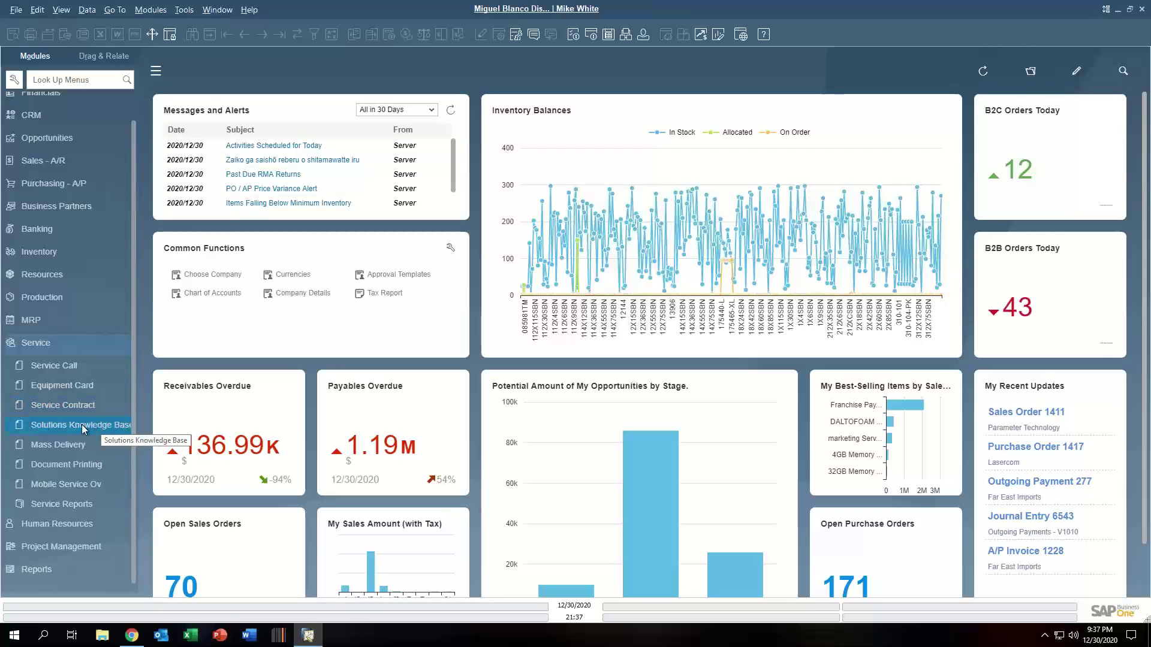
pyautogui.click(30, 344)
pyautogui.click(41, 398)
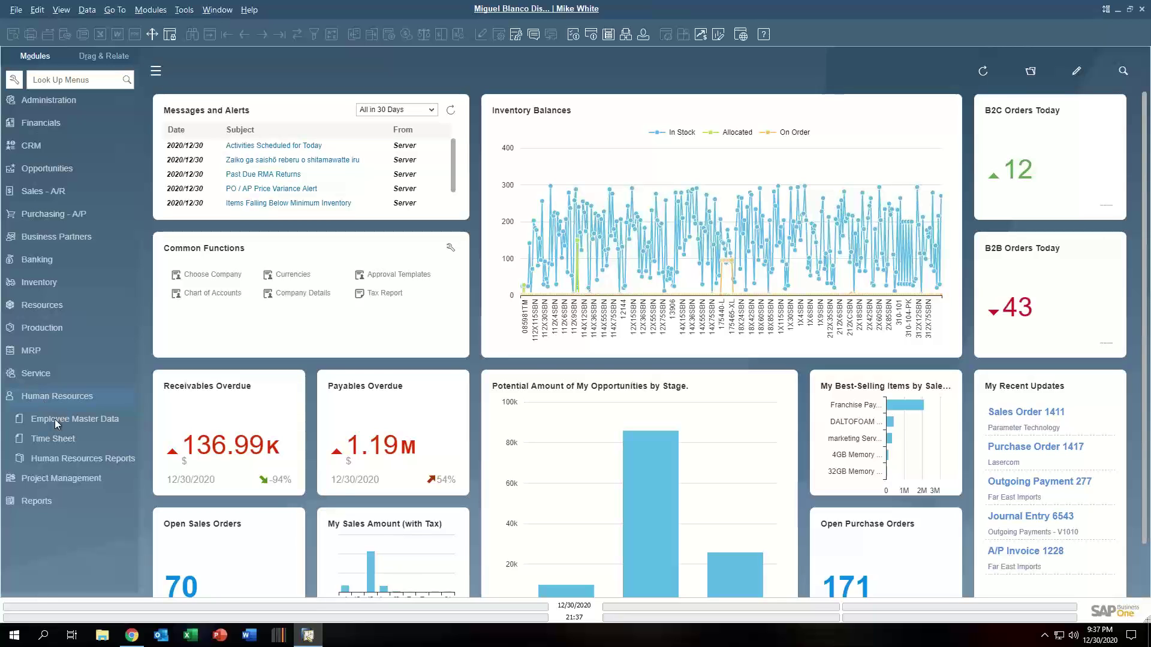
# Step: Open the last Employee Master Data record, view its Administration details, and close it
pyautogui.click(79, 421)
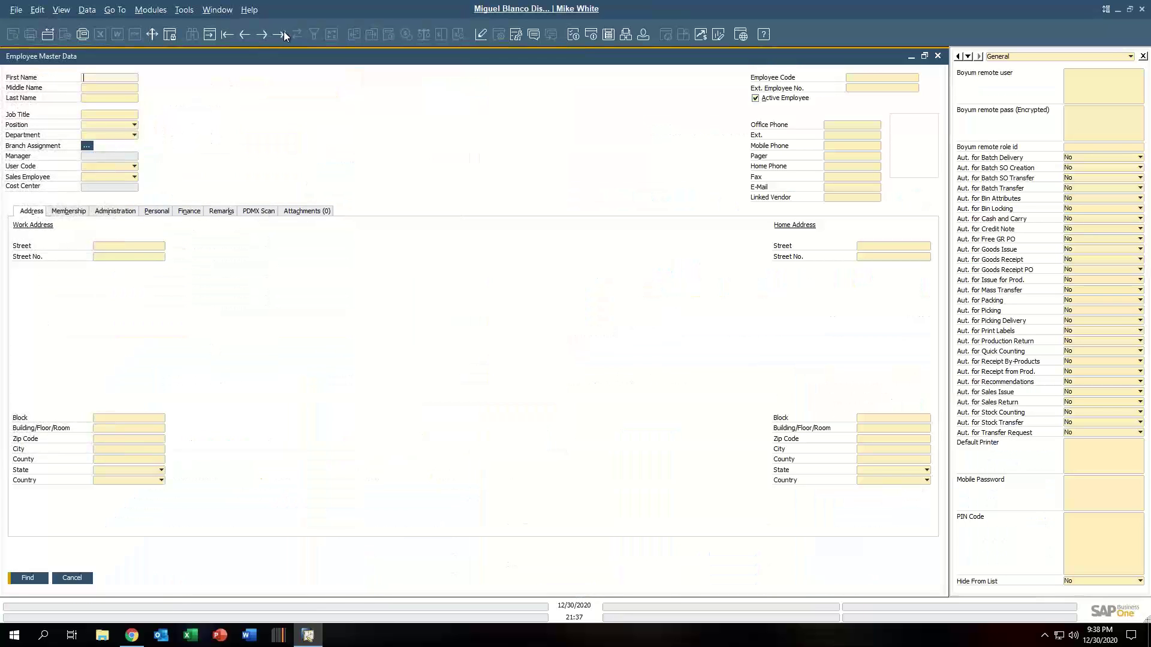
pyautogui.click(284, 34)
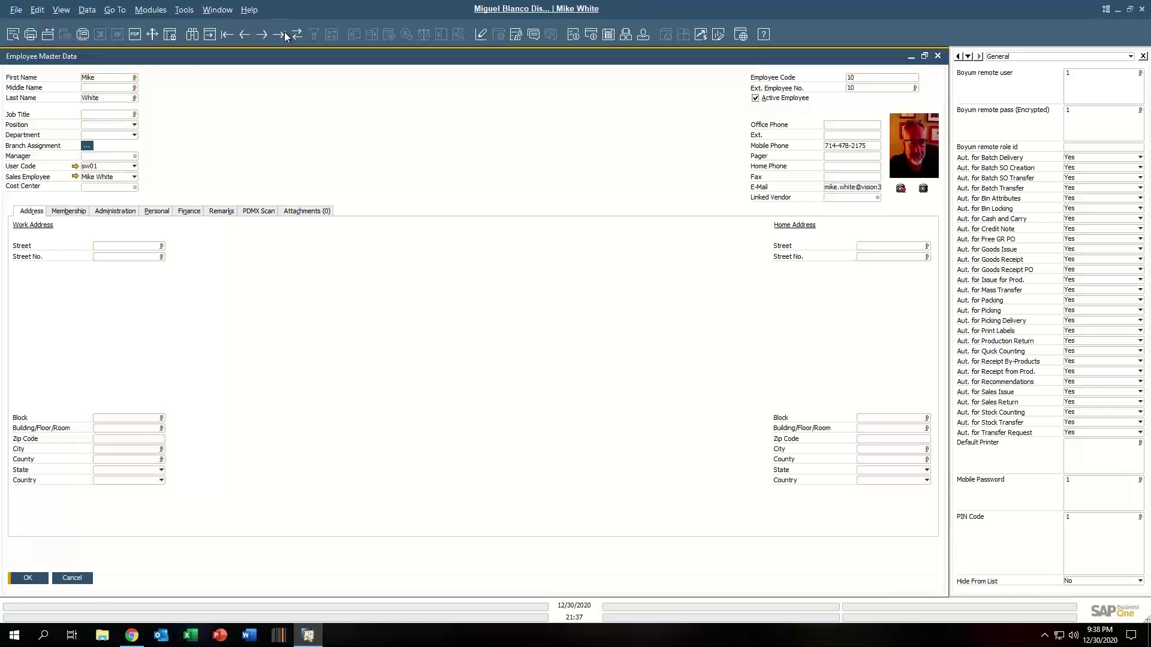
pyautogui.click(115, 211)
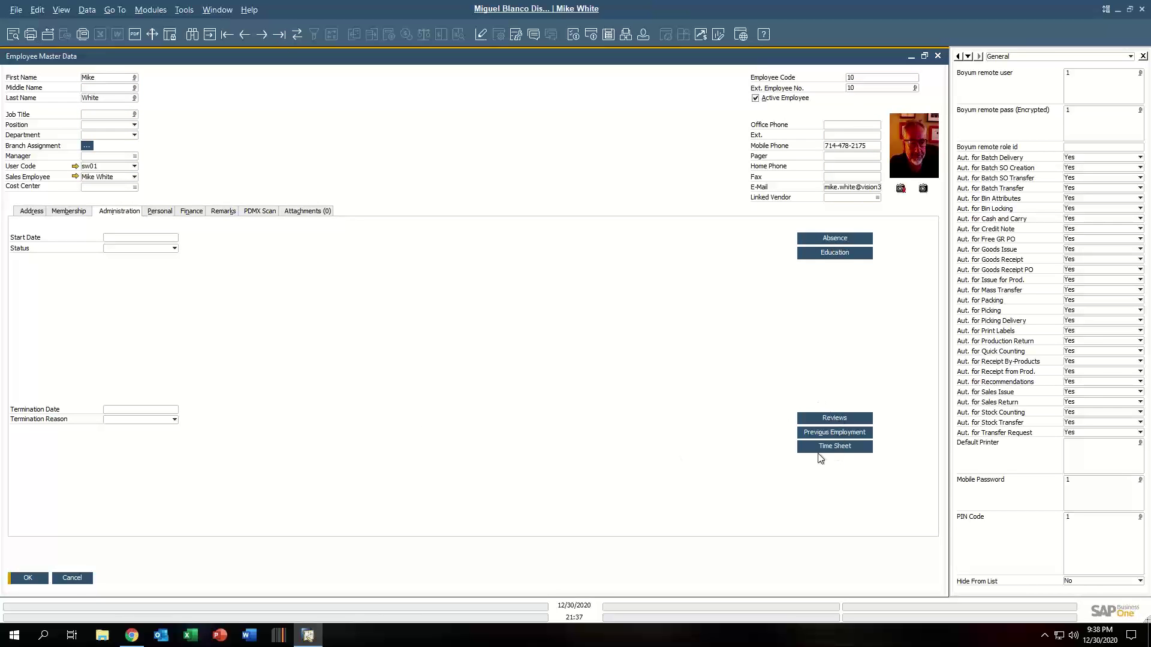
pyautogui.click(72, 578)
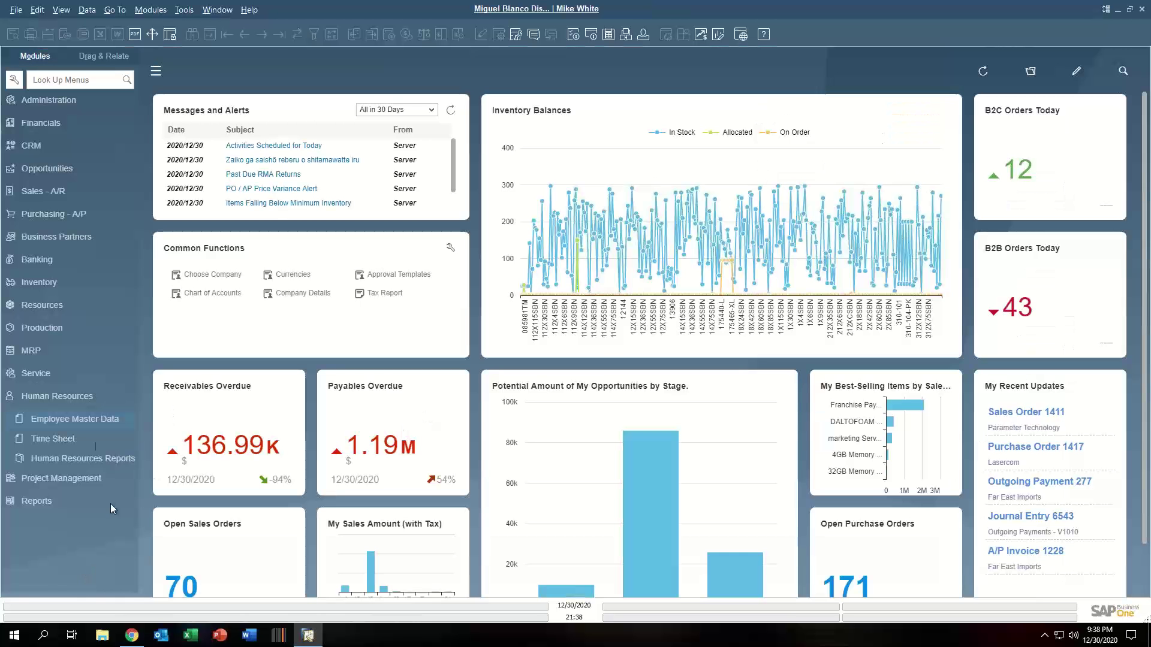
pyautogui.click(53, 438)
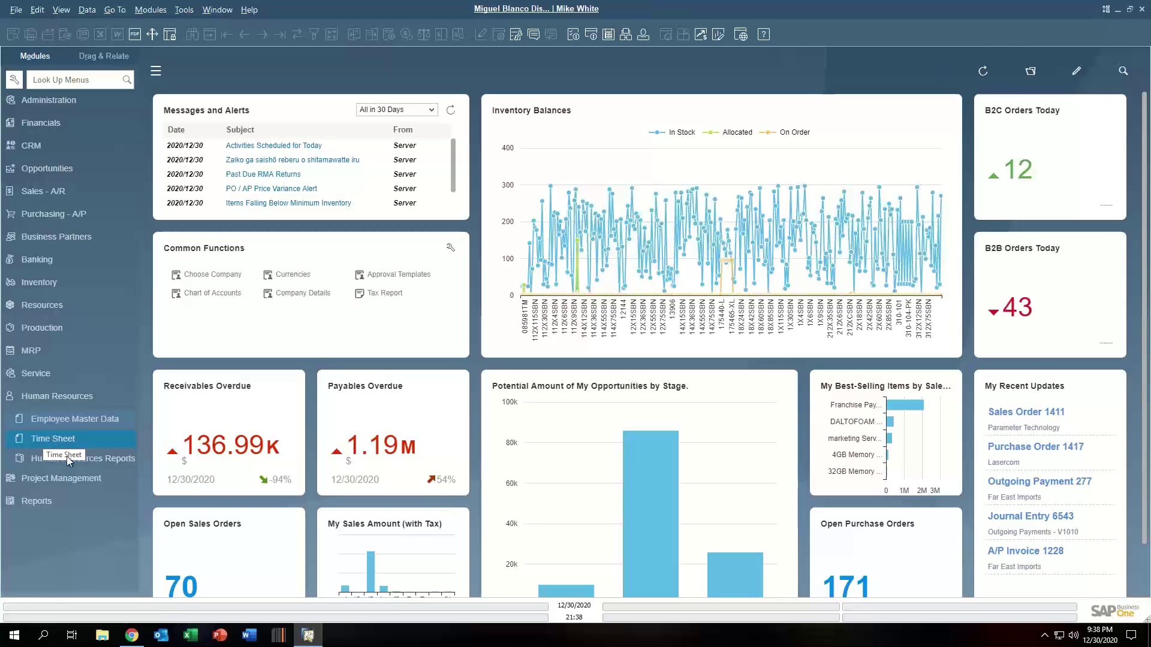
# Step: Open the HVAC Pipe Project in Project Management, decline assigning unassigned documents, and show its Stages
pyautogui.click(74, 479)
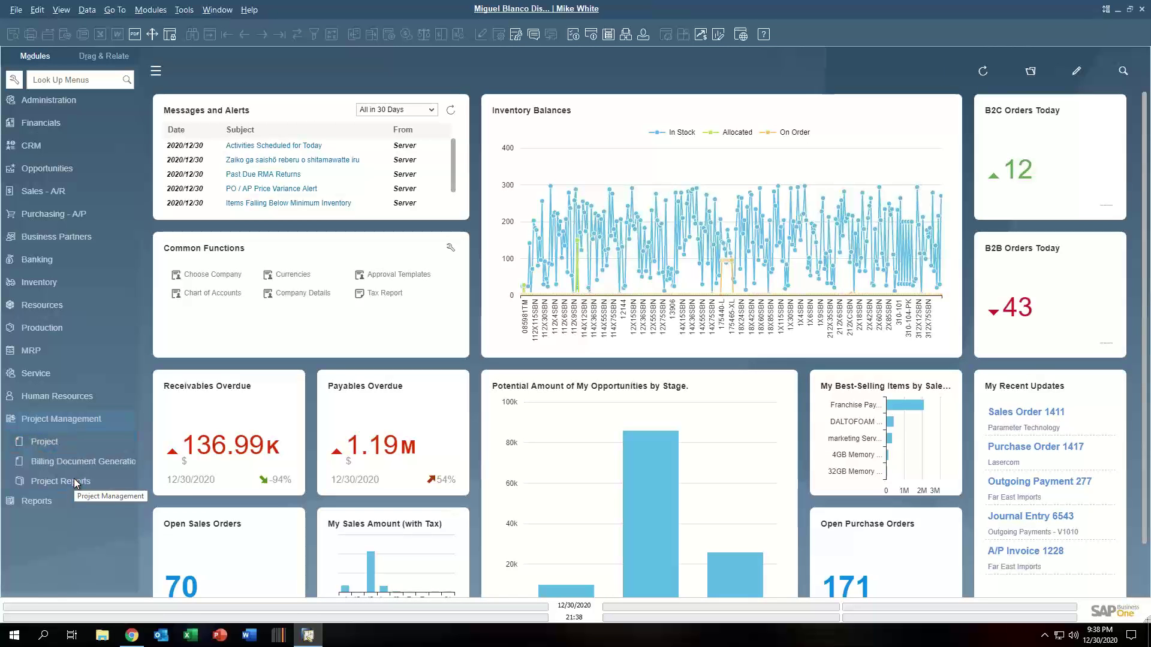
pyautogui.click(43, 440)
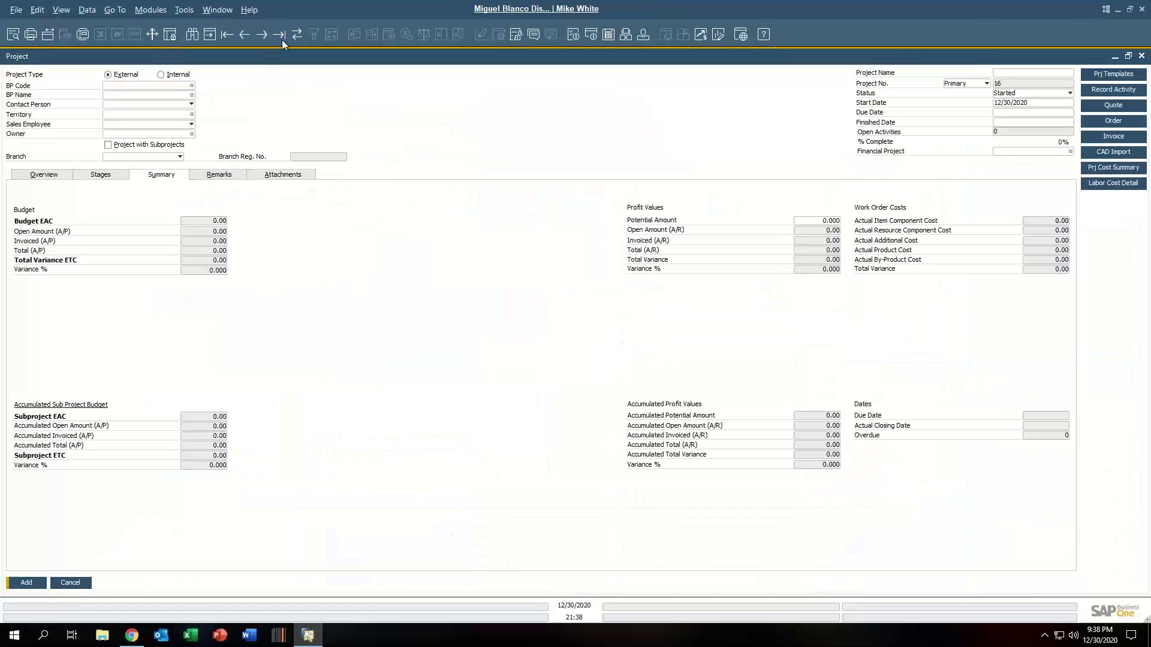
pyautogui.click(100, 176)
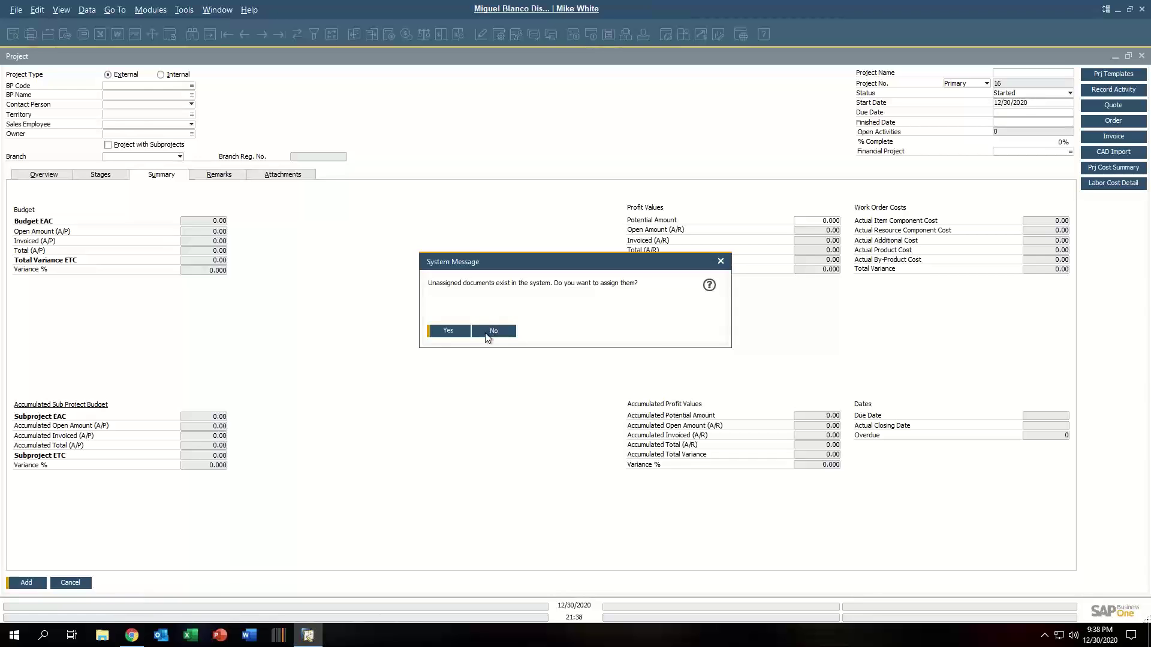
pyautogui.click(486, 331)
pyautogui.click(105, 176)
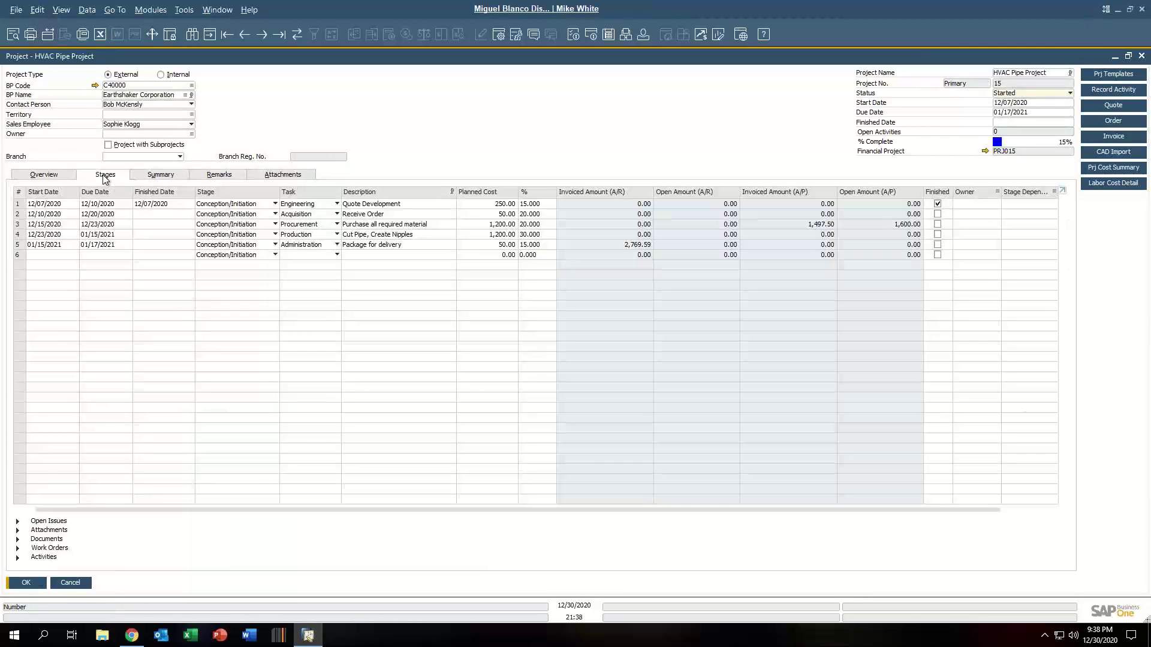
# Step: Open the project's Gantt chart, try shifting Receive Order to start 12/15/2020 along with the tasks that follow it, and cancel the changes
pyautogui.rightClick(412, 146)
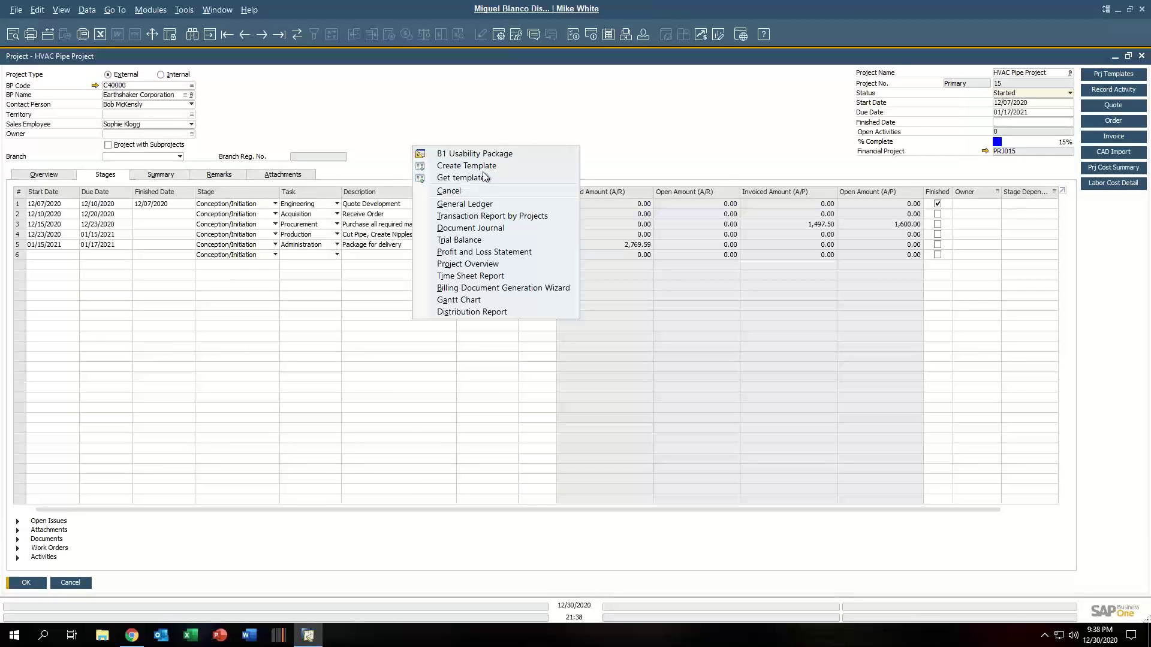
pyautogui.click(474, 300)
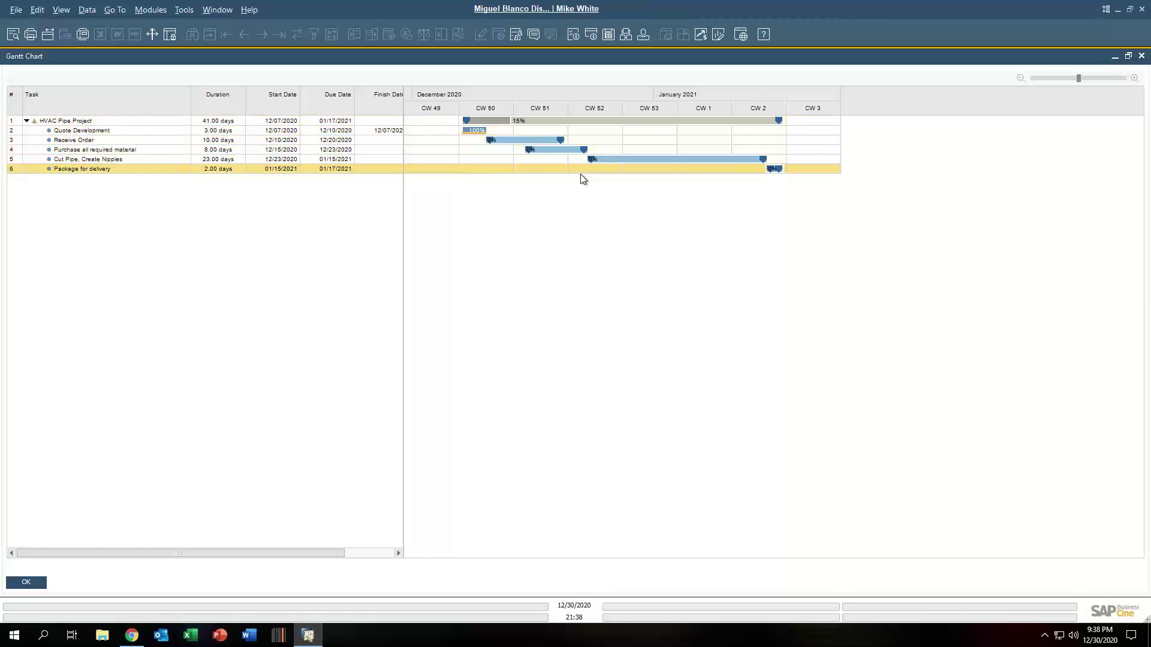
pyautogui.moveTo(509, 138); pyautogui.dragTo(721, 161)
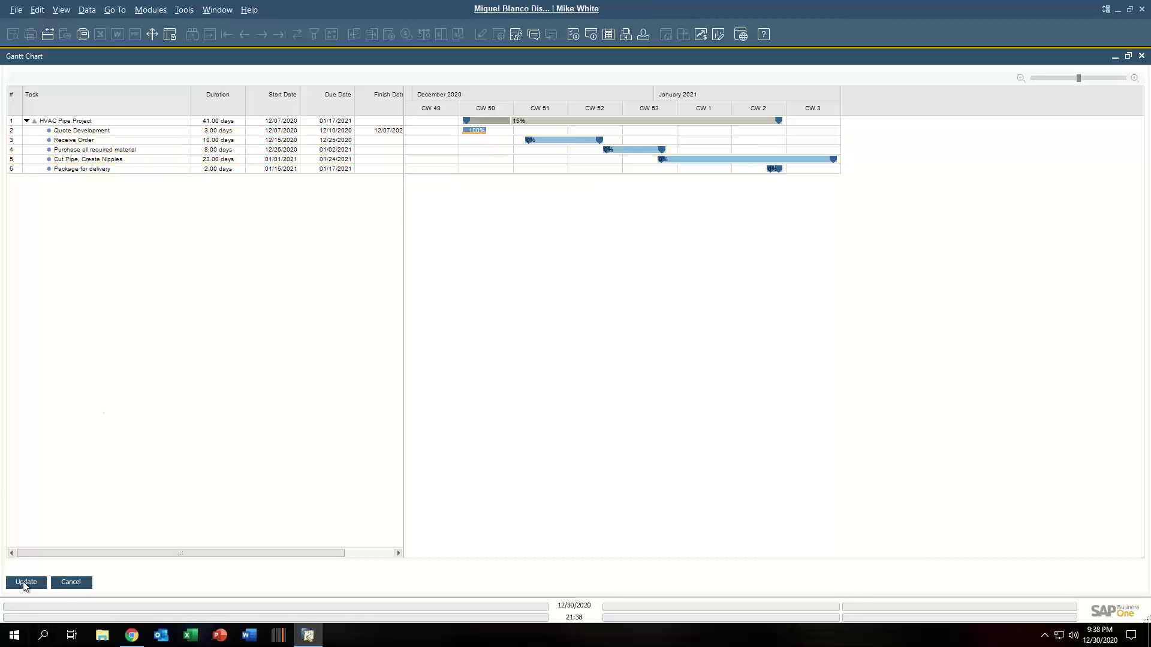
pyautogui.click(76, 583)
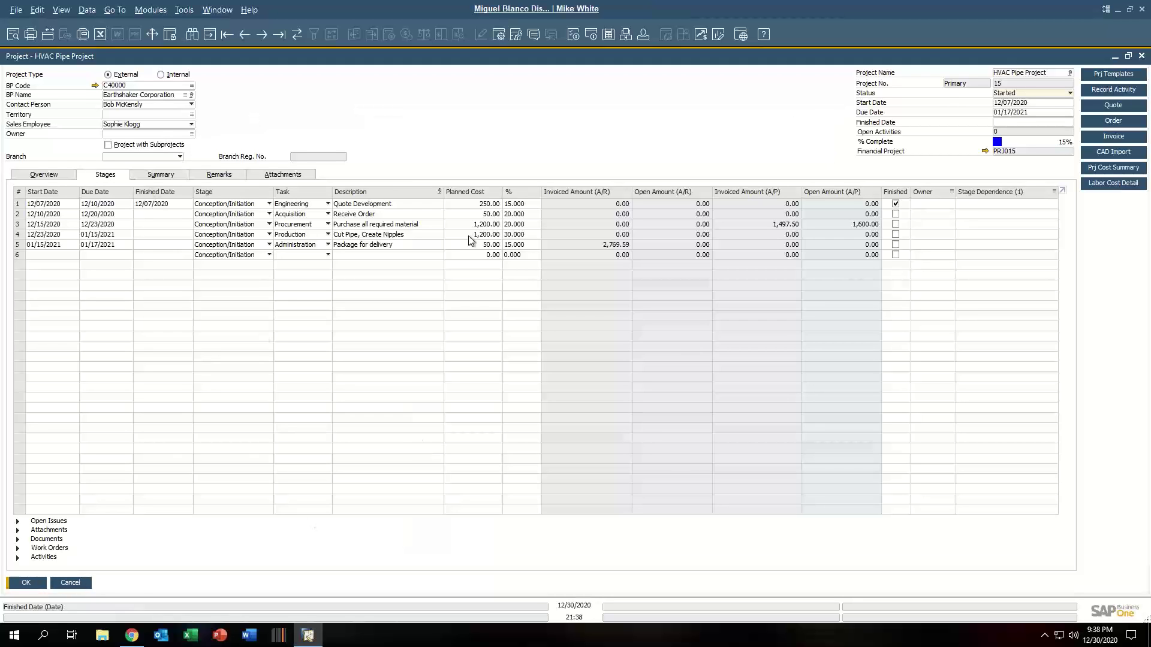
# Step: Review the HVAC Pipe Project's budget and profit Summary, close the project, and collapse Project Management
pyautogui.click(171, 179)
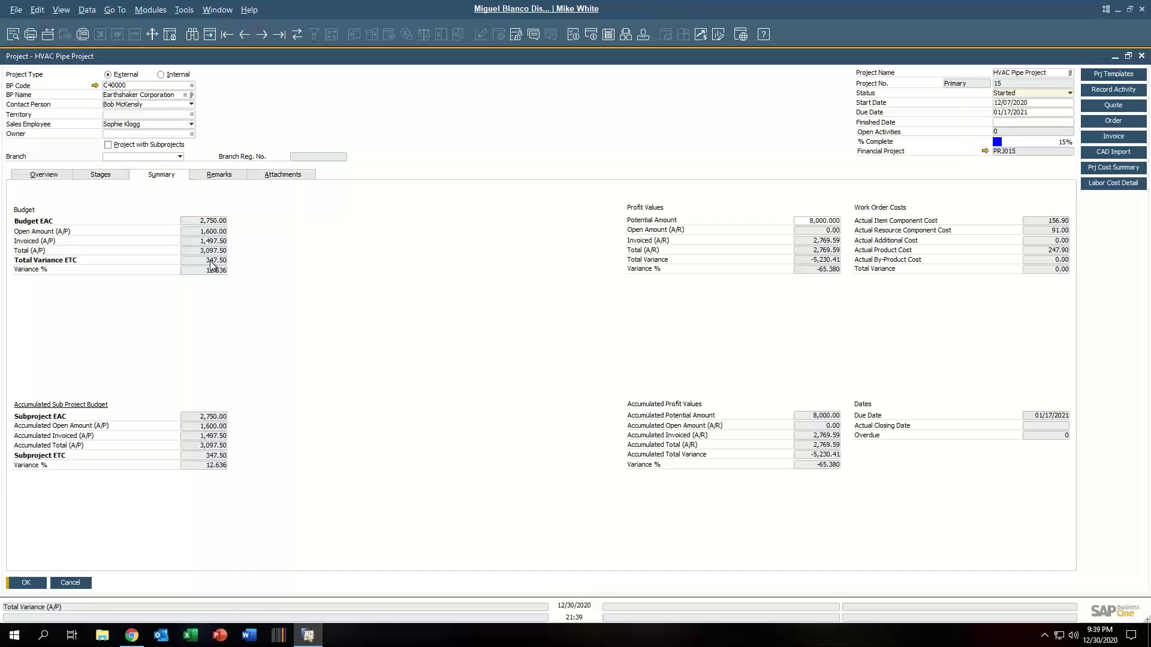
pyautogui.click(78, 585)
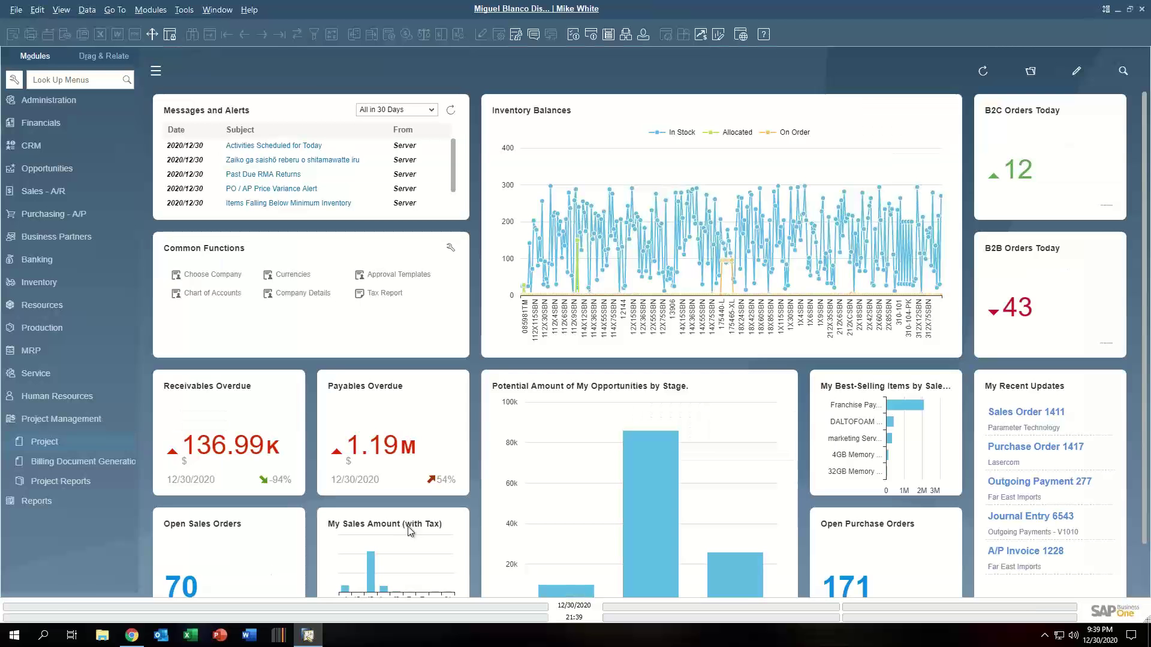
pyautogui.click(44, 423)
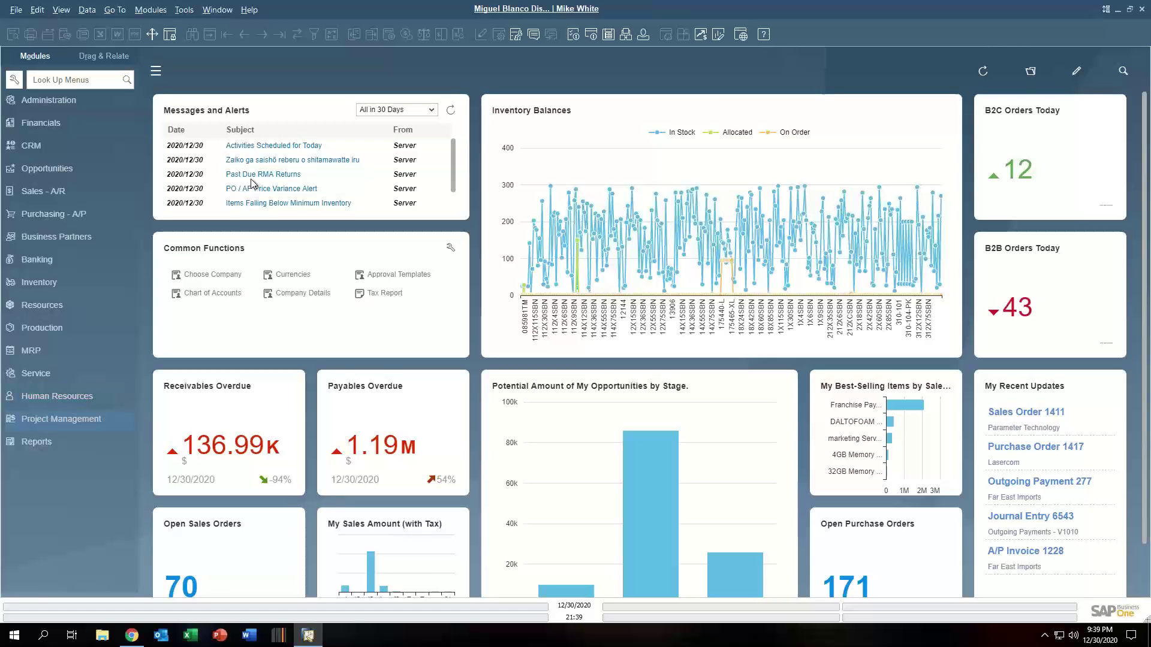
# Step: Open the Query Generator from the query tools
pyautogui.click(191, 10)
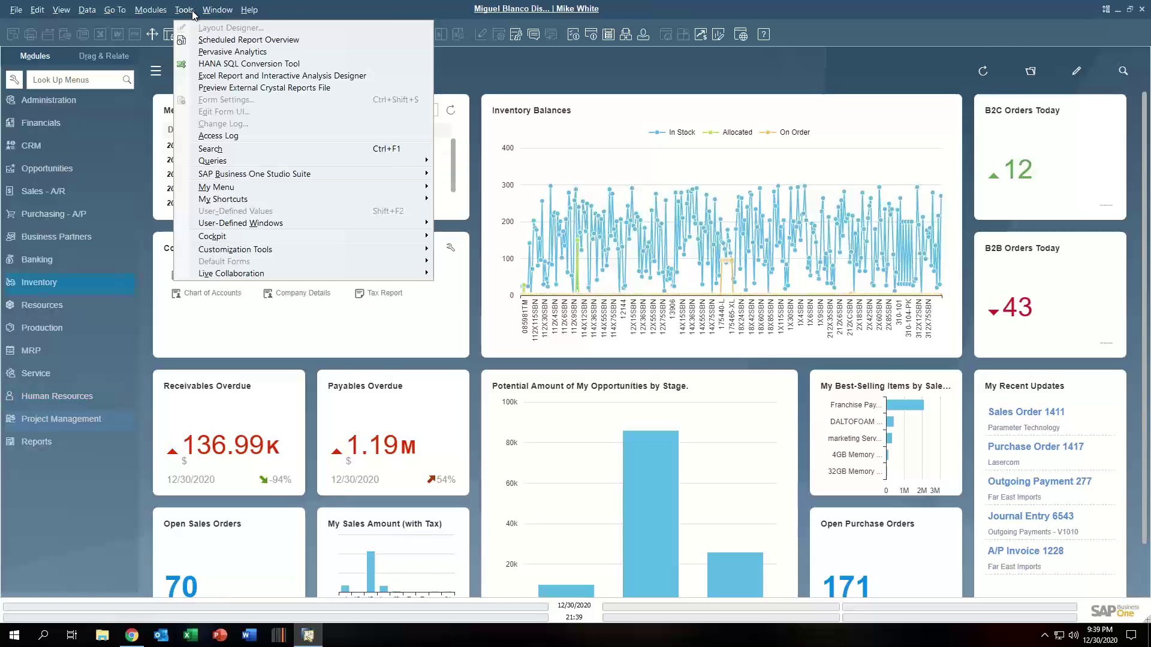
pyautogui.click(169, 29)
pyautogui.click(180, 15)
pyautogui.moveTo(248, 165)
pyautogui.click(508, 172)
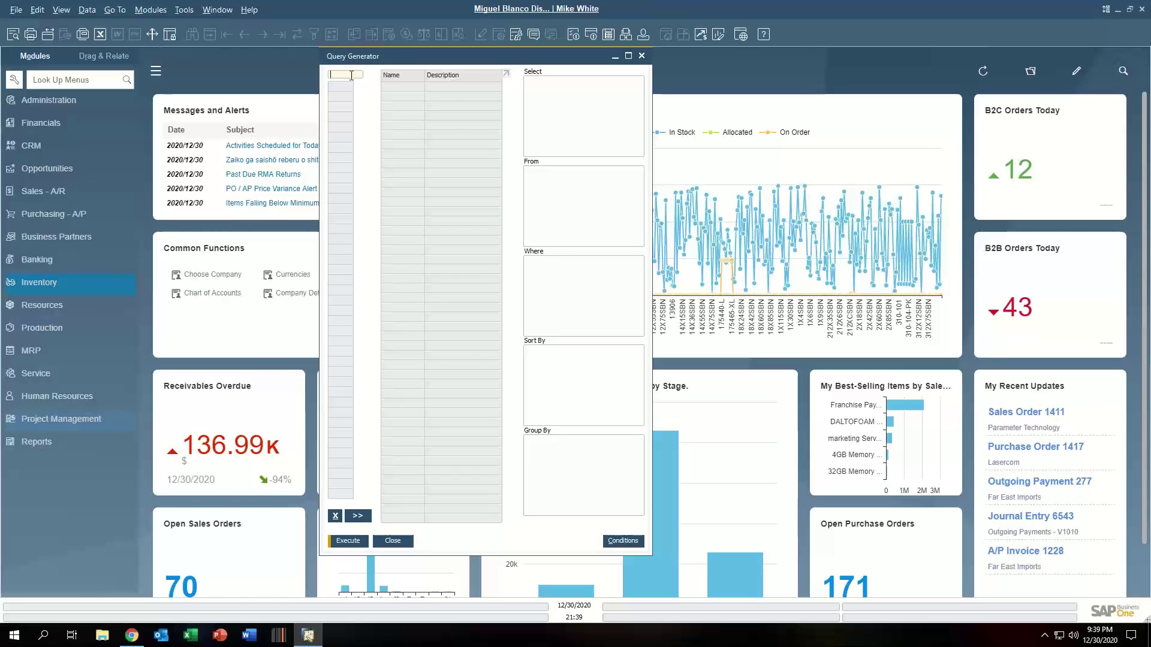
# Step: Find the sales tables and choose OSLP Sales Employee, ORDR Sales Order and RDR1 Sales Order - Rows for the query
pyautogui.press('Tab')
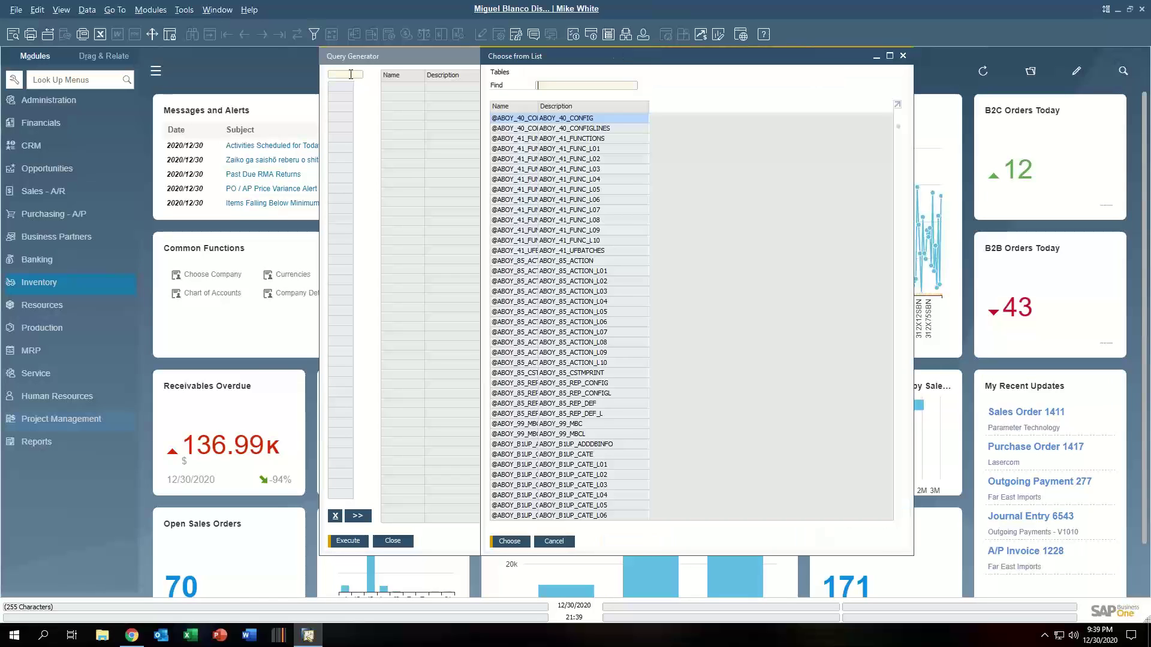
pyautogui.doubleClick(594, 107)
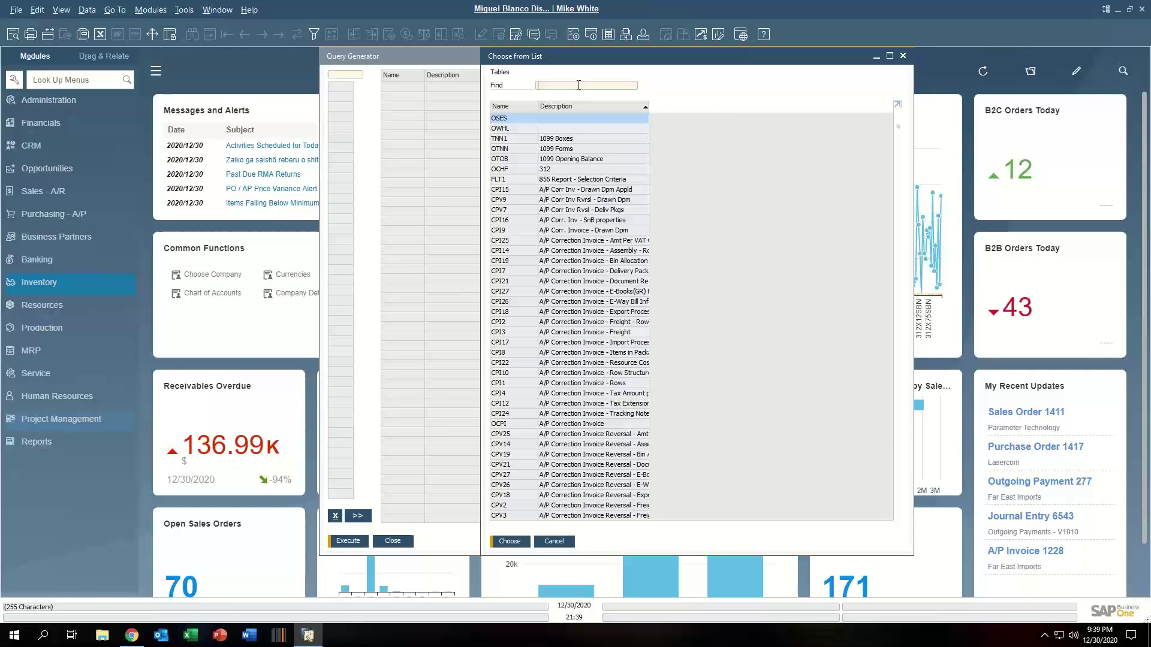
pyautogui.write('sales')
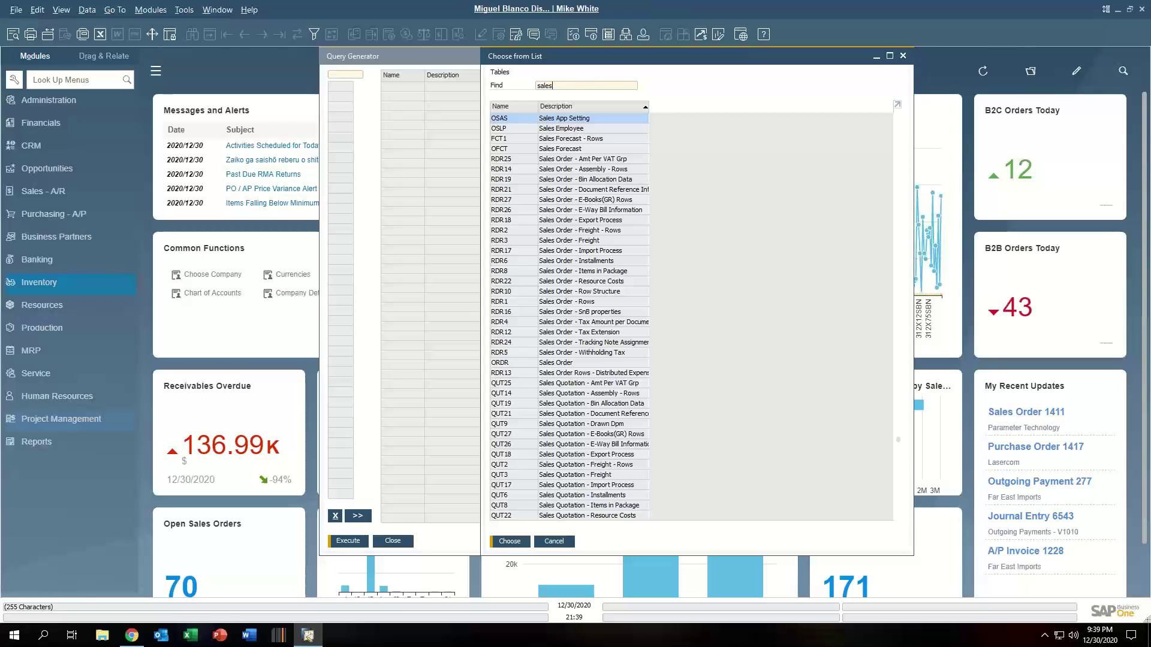
pyautogui.doubleClick(536, 87)
pyautogui.click(573, 363)
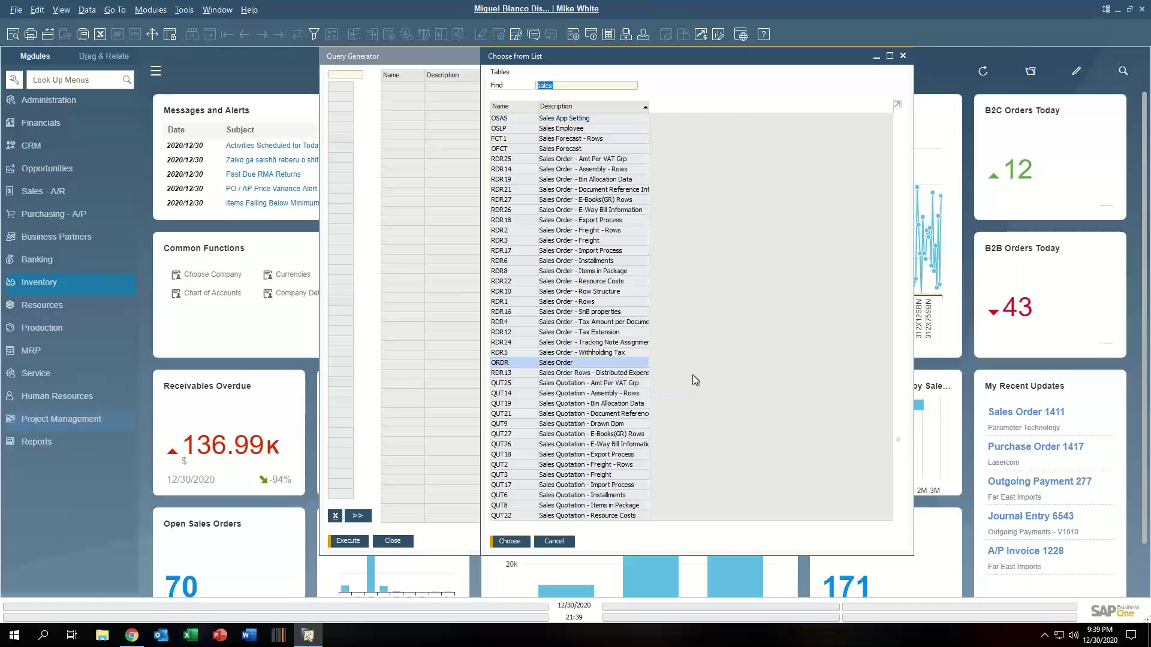
pyautogui.click(581, 129)
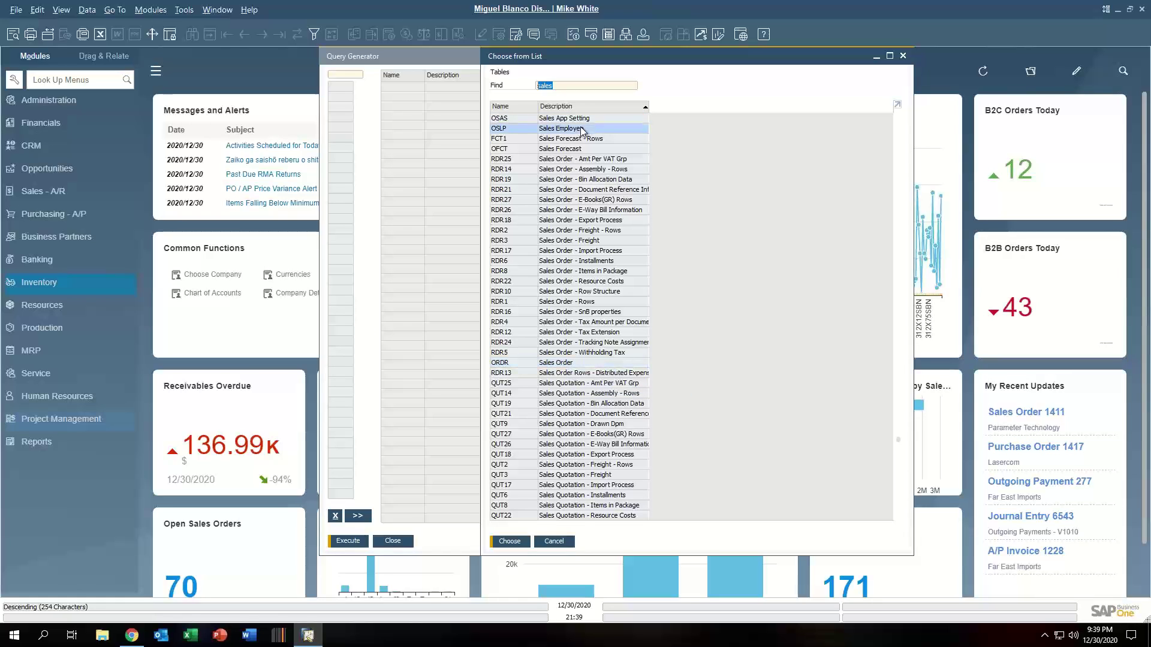
pyautogui.click(587, 366)
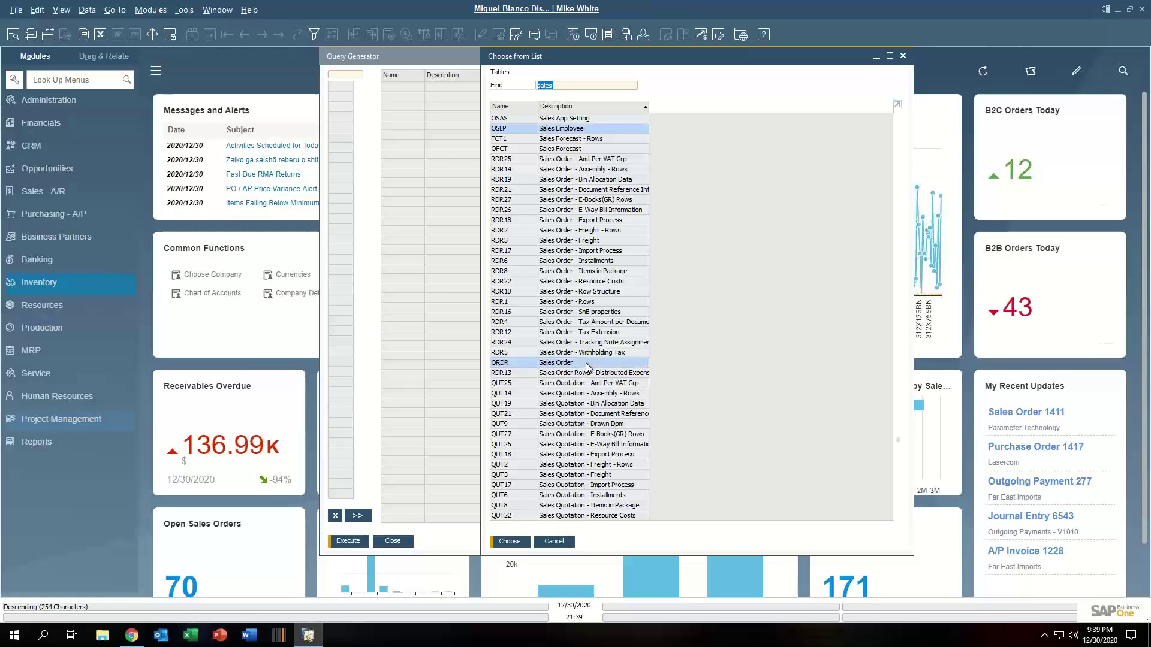
pyautogui.keyDown('ctrl'); pyautogui.click(601, 302); pyautogui.keyUp('ctrl')
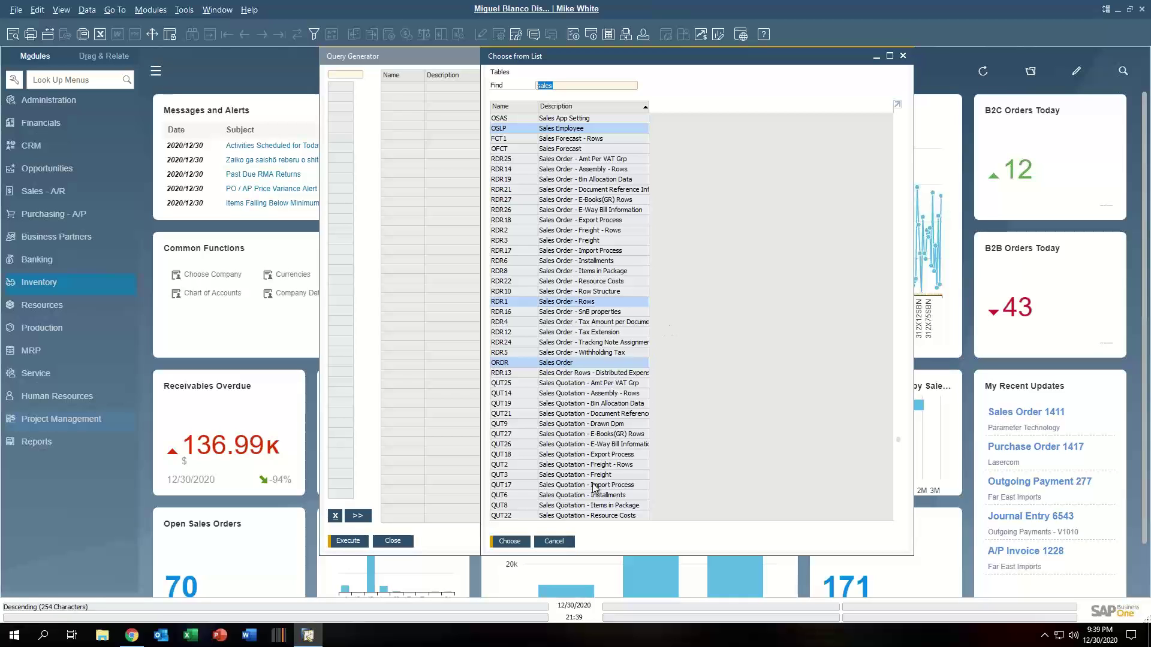
pyautogui.click(511, 542)
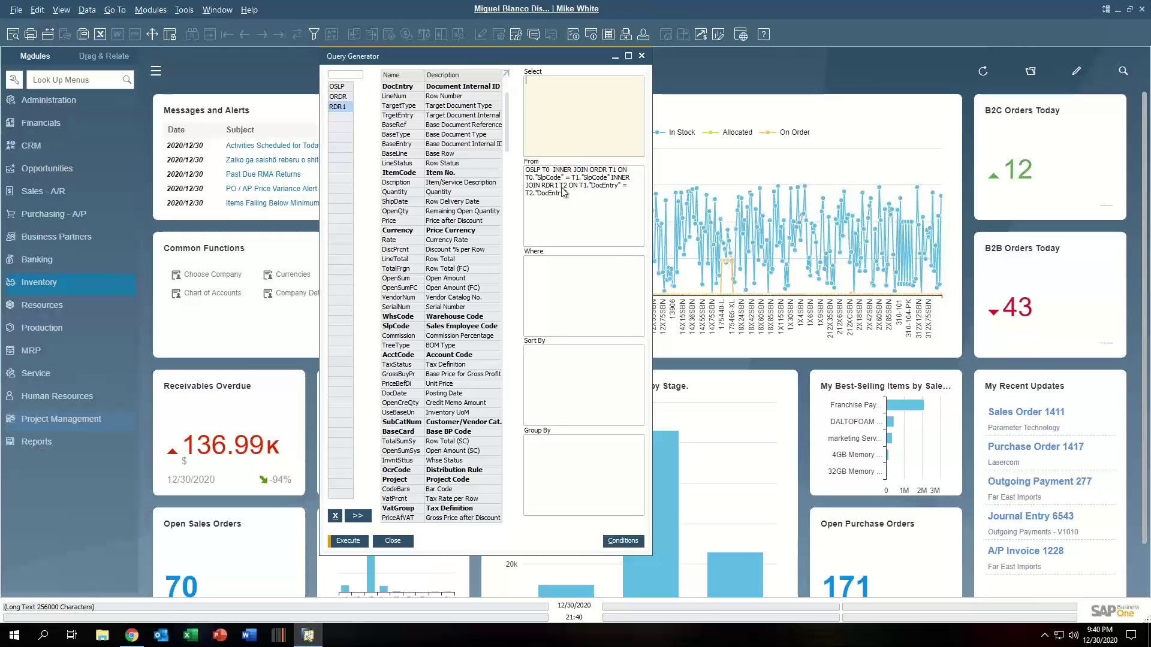
# Step: Add SlpName from OSLP and DocNum, CardCode, CardName, PaidToDate and GrosProfit from ORDR to the query's Select fields
pyautogui.click(342, 88)
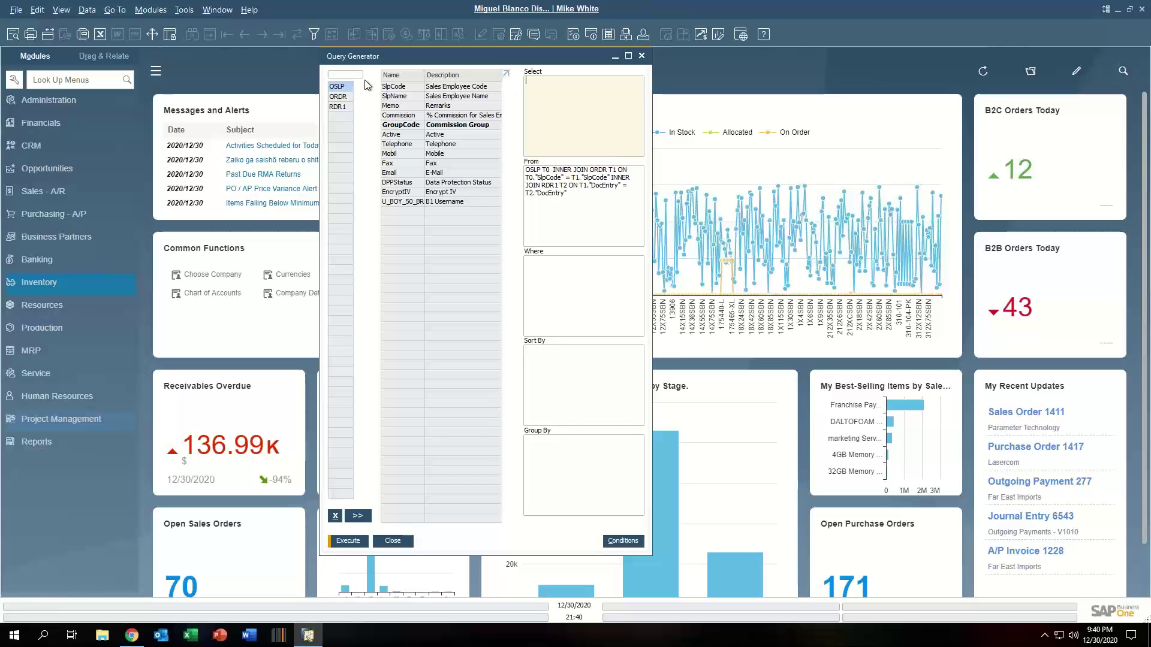
pyautogui.doubleClick(455, 97)
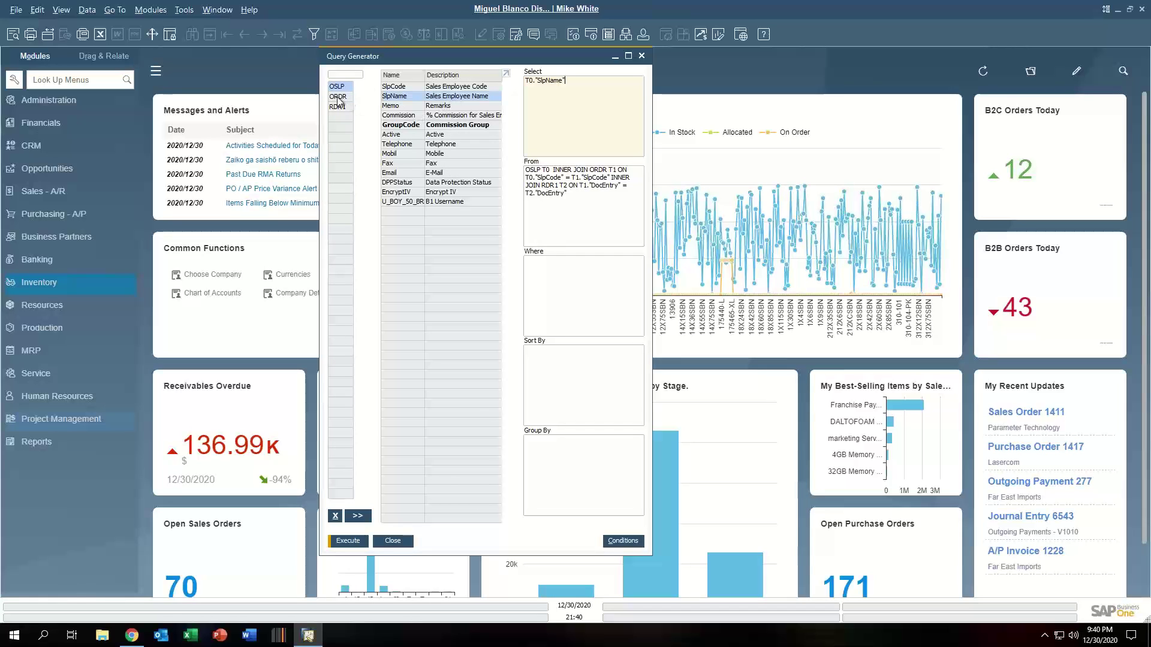
pyautogui.click(342, 98)
pyautogui.doubleClick(465, 88)
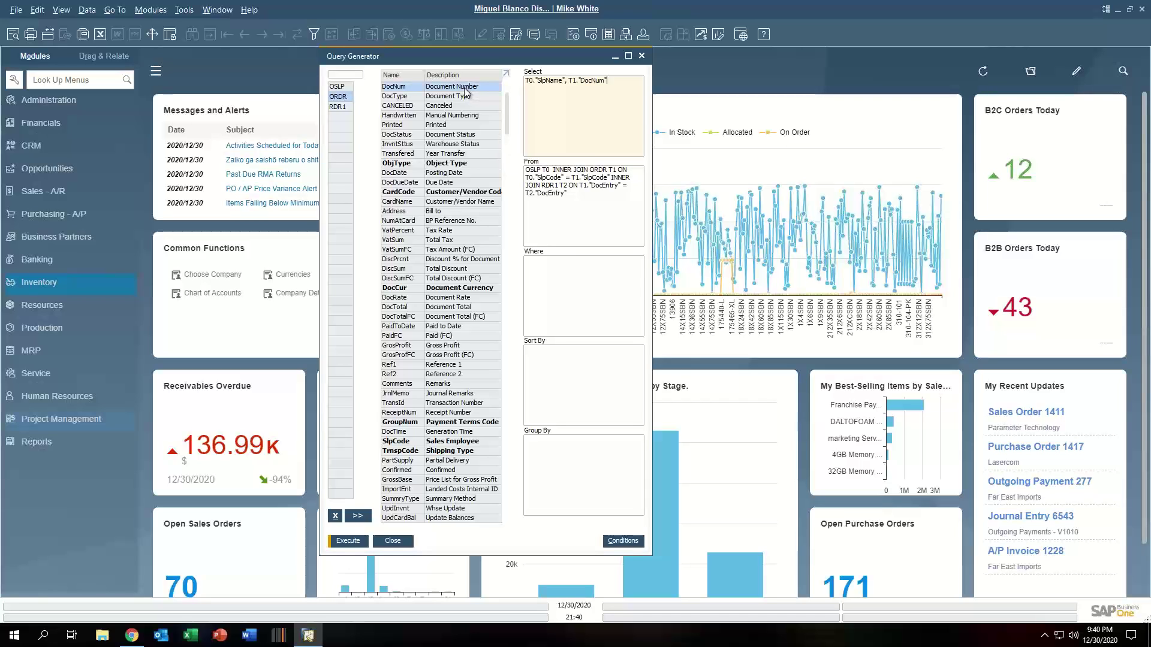
pyautogui.doubleClick(462, 193)
pyautogui.doubleClick(467, 201)
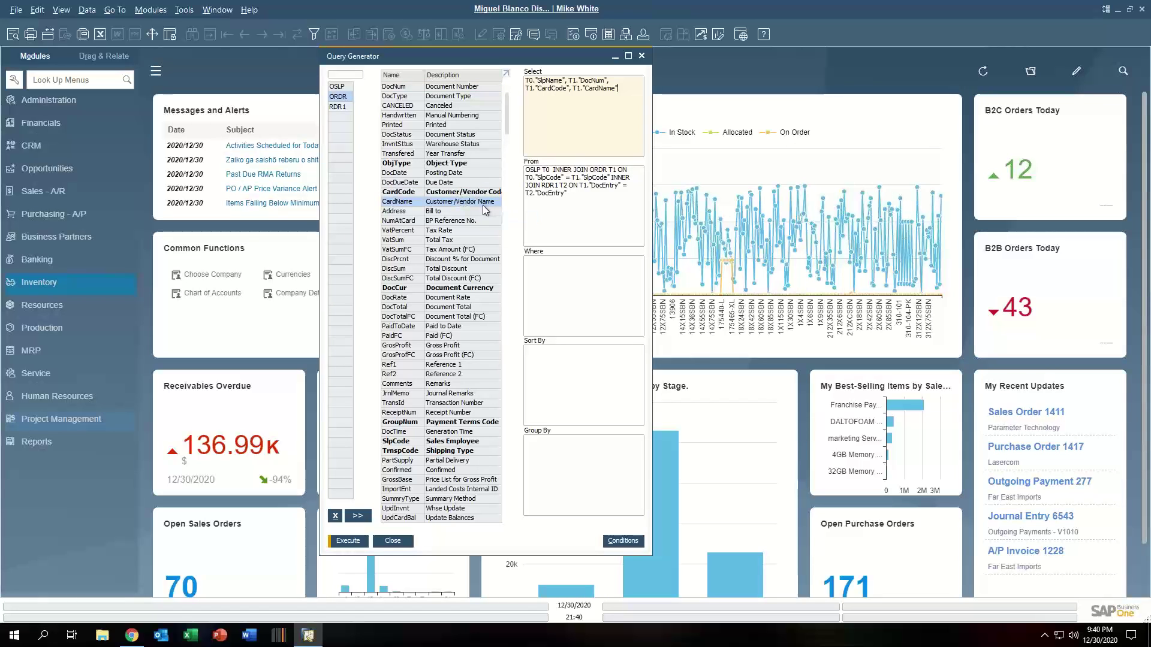
pyautogui.doubleClick(452, 327)
pyautogui.doubleClick(458, 345)
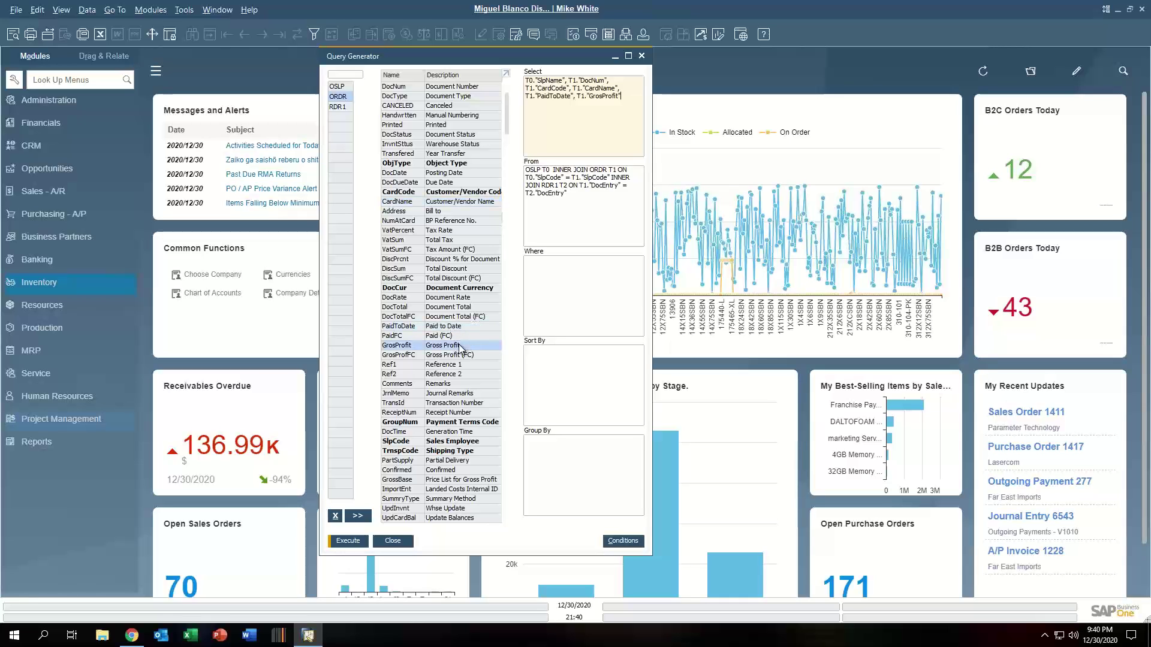
# Step: Add ItemCode, Dscription, Quantity, ShipDate, Price and LineTotal from the RDR1 table to the Select fields
pyautogui.click(337, 108)
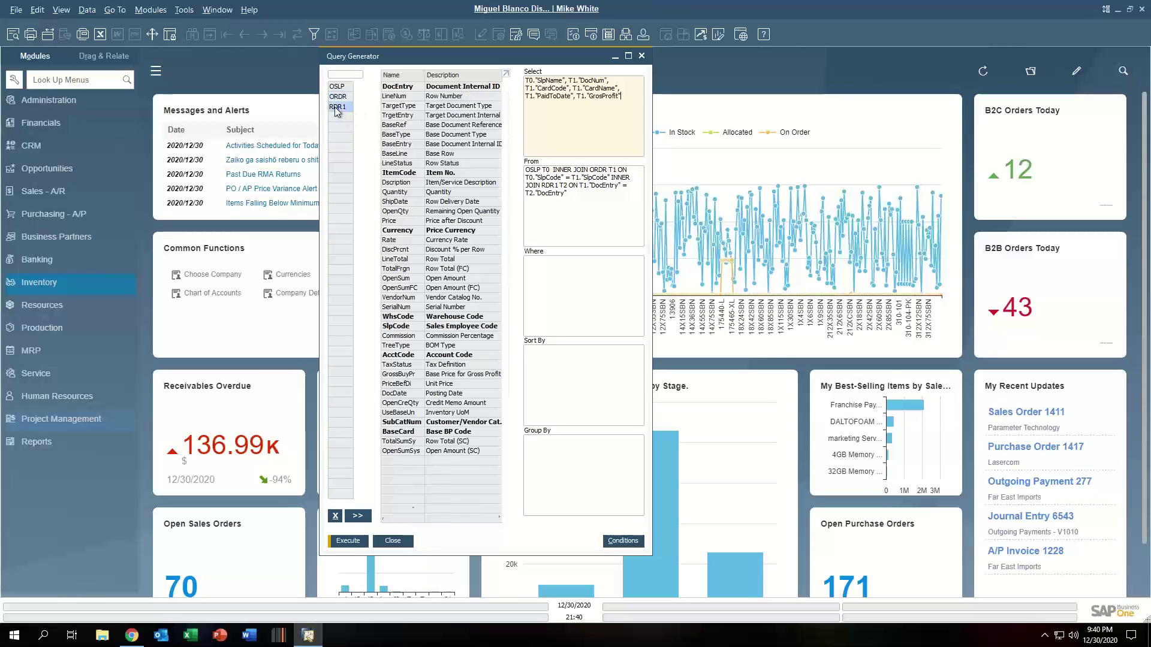
pyautogui.doubleClick(455, 174)
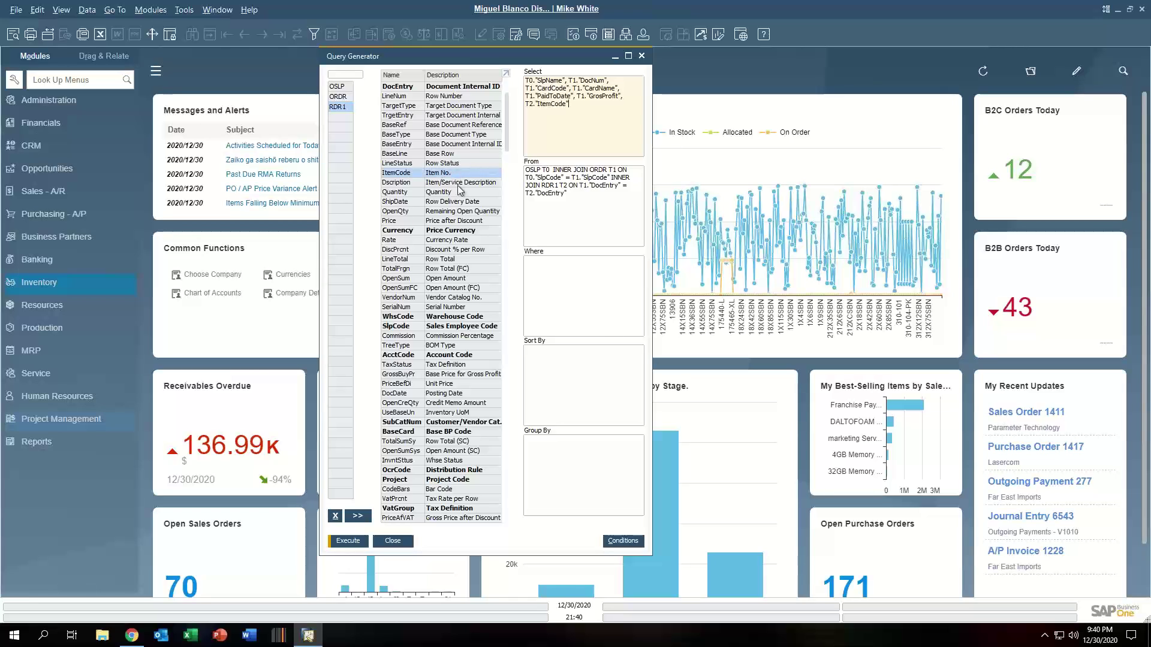
pyautogui.doubleClick(459, 182)
pyautogui.doubleClick(450, 192)
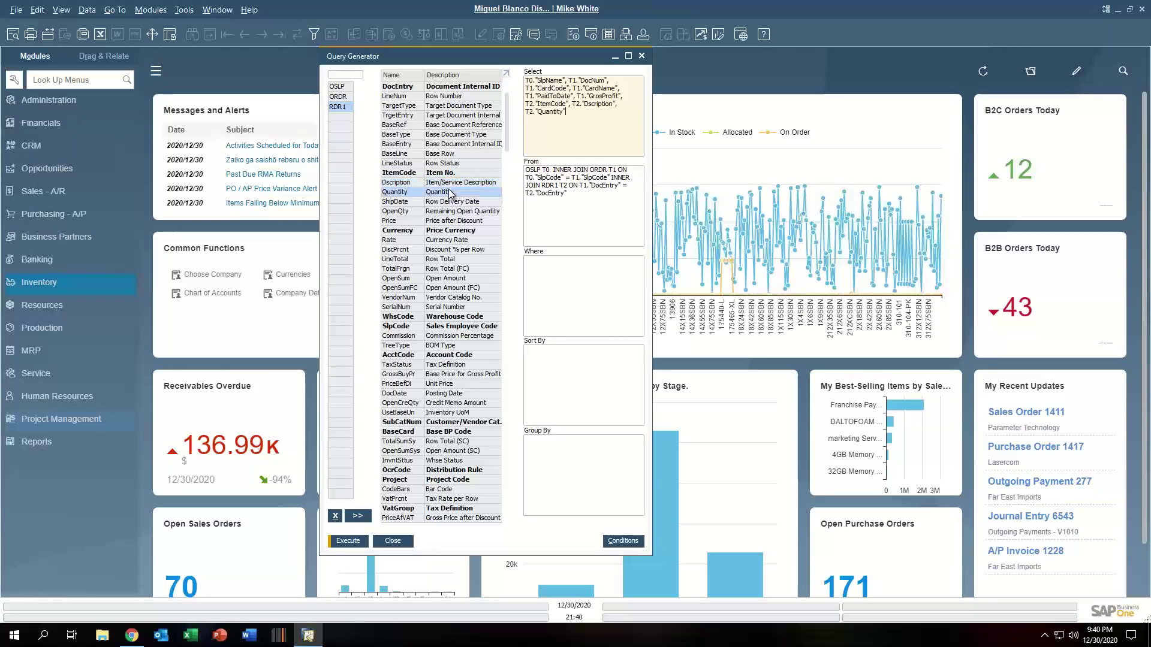
pyautogui.doubleClick(456, 203)
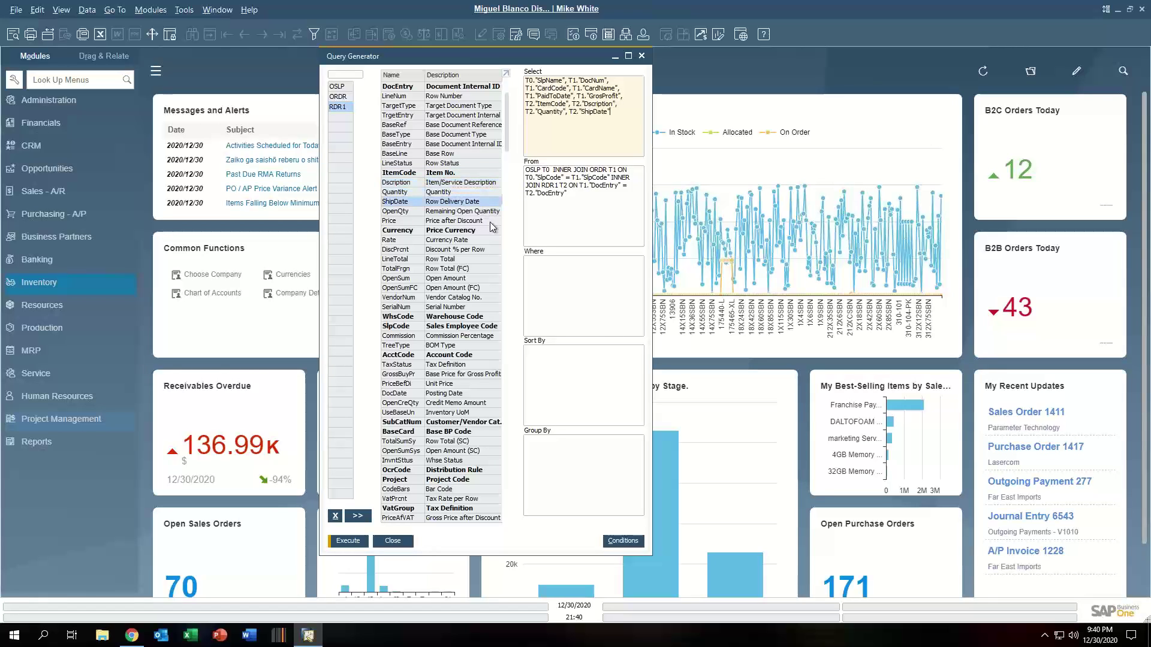
pyautogui.doubleClick(463, 222)
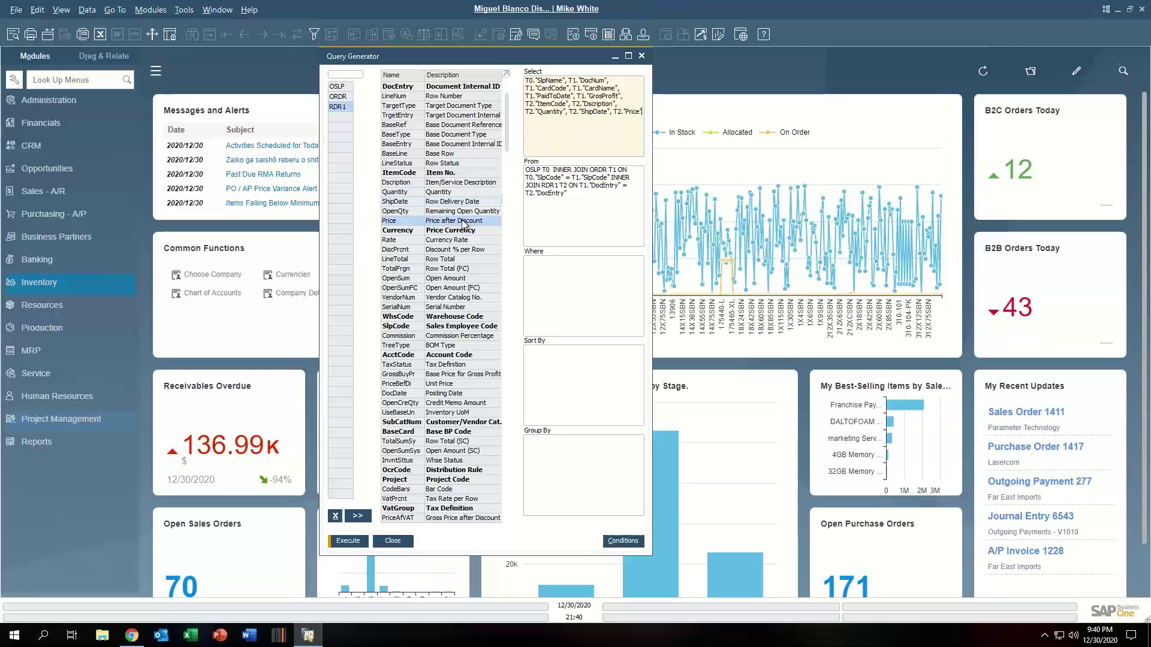
pyautogui.doubleClick(459, 261)
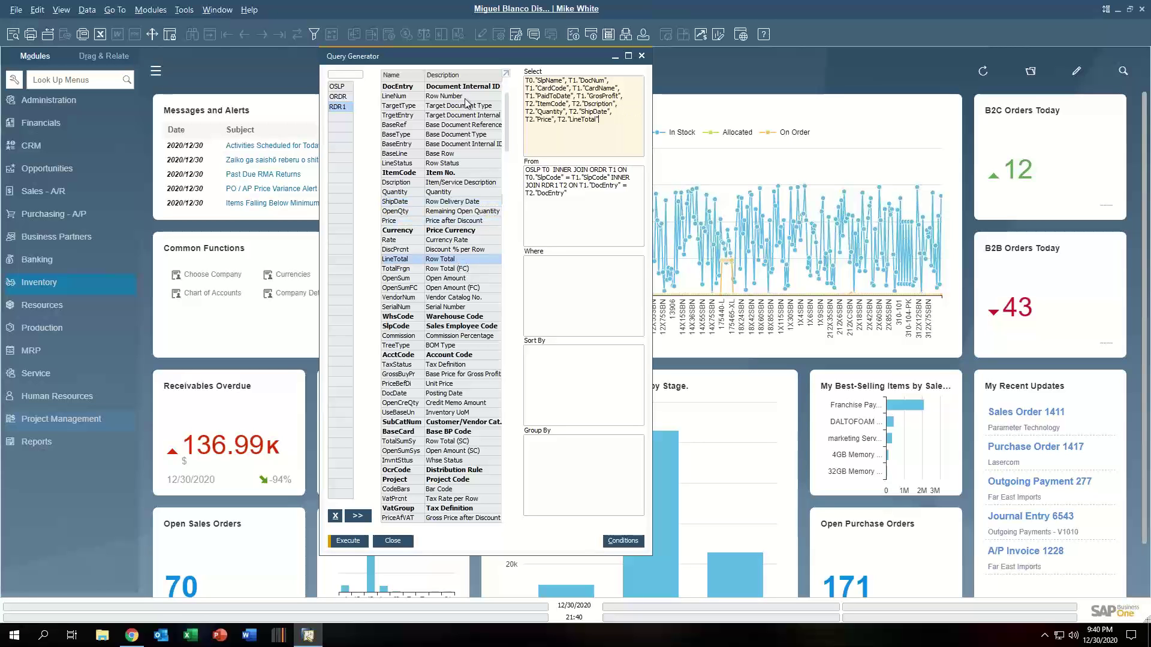
# Step: Sort the RDR1 fields by description and add Row Gross Profit (GrssProfit) to the Select fields
pyautogui.doubleClick(457, 77)
pyautogui.moveTo(509, 126); pyautogui.dragTo(501, 262)
pyautogui.scroll(-20, 496, 287)
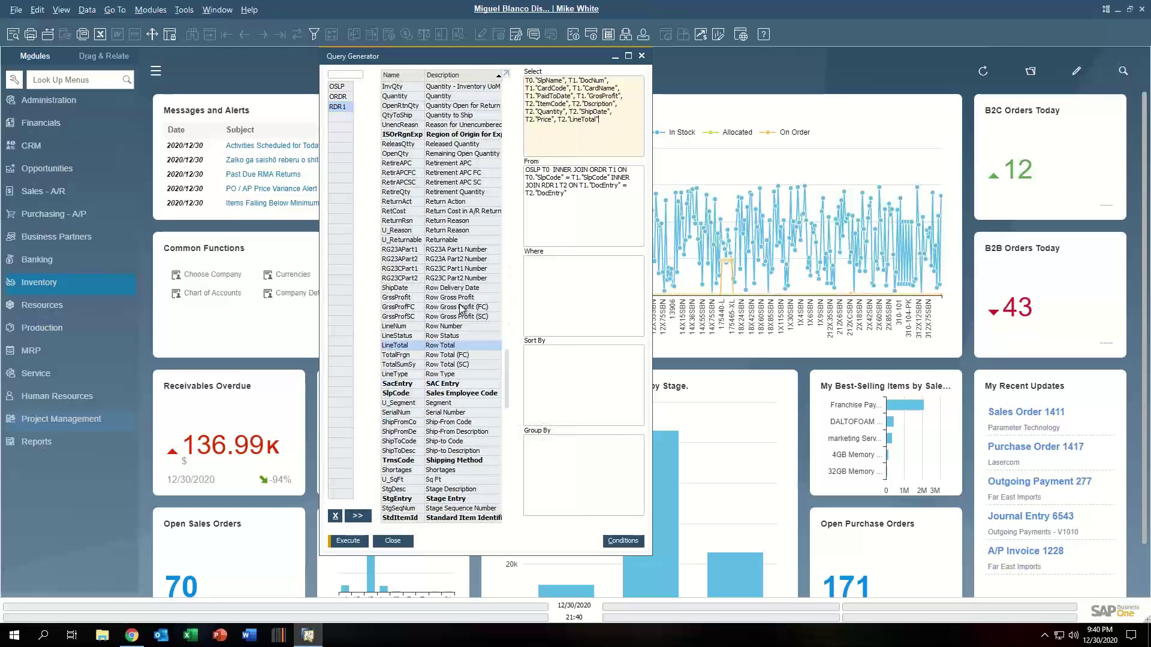
pyautogui.doubleClick(448, 299)
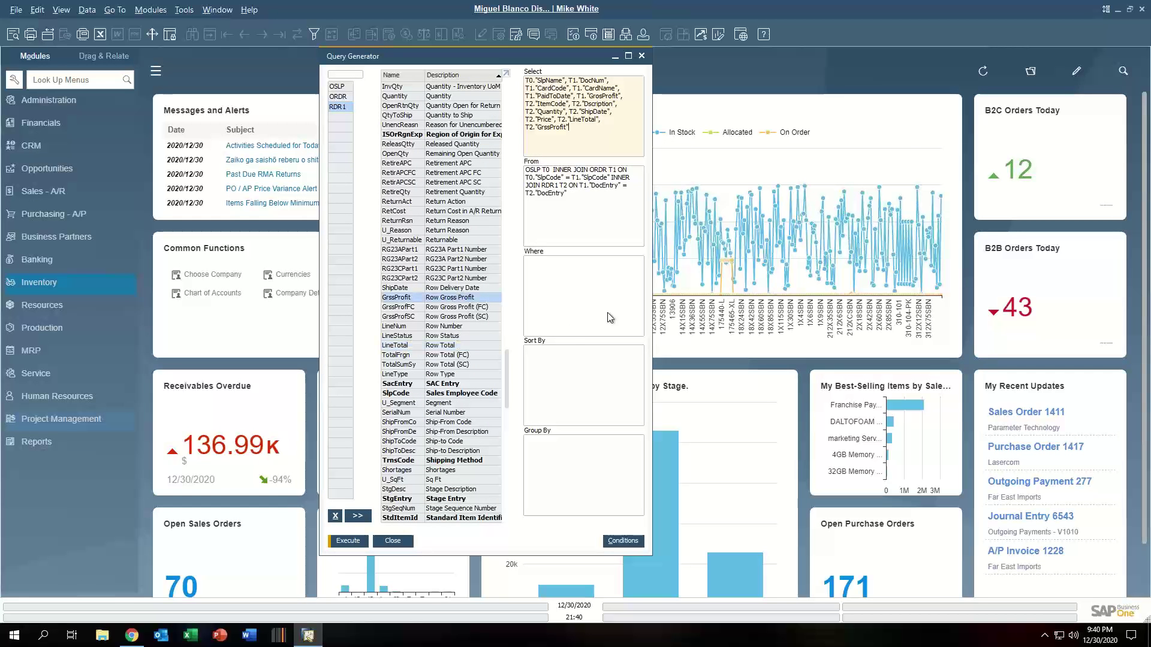
# Step: Execute the query without conditions, sorting or grouping, and hide the query structure in the preview
pyautogui.click(564, 276)
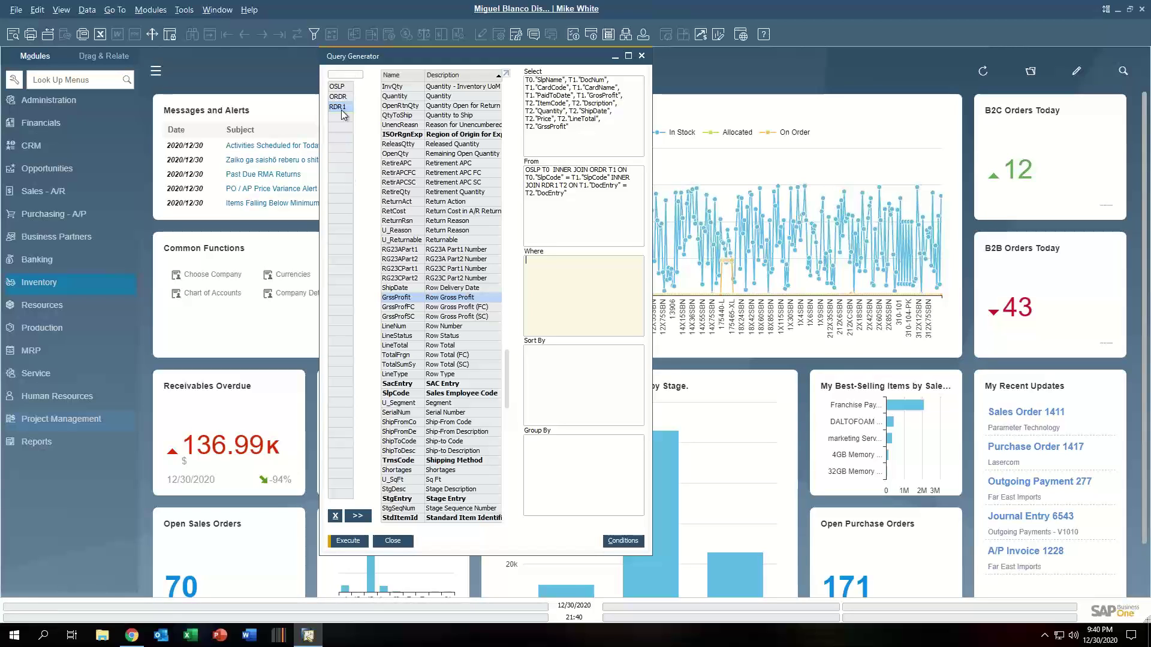
pyautogui.click(587, 382)
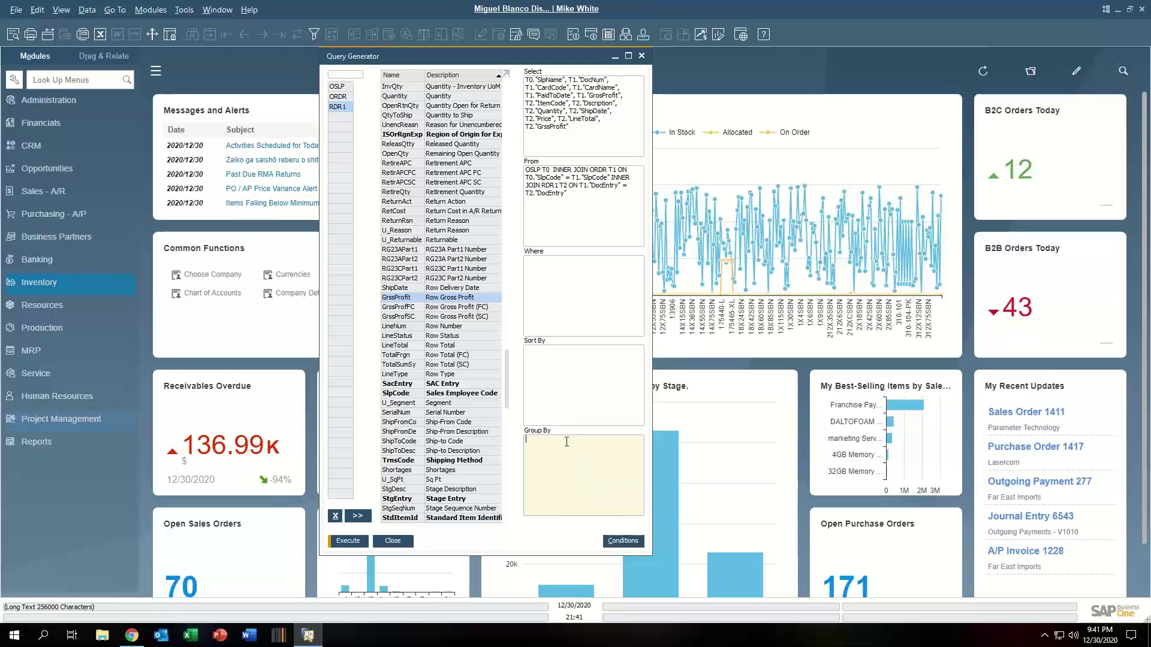
pyautogui.click(348, 542)
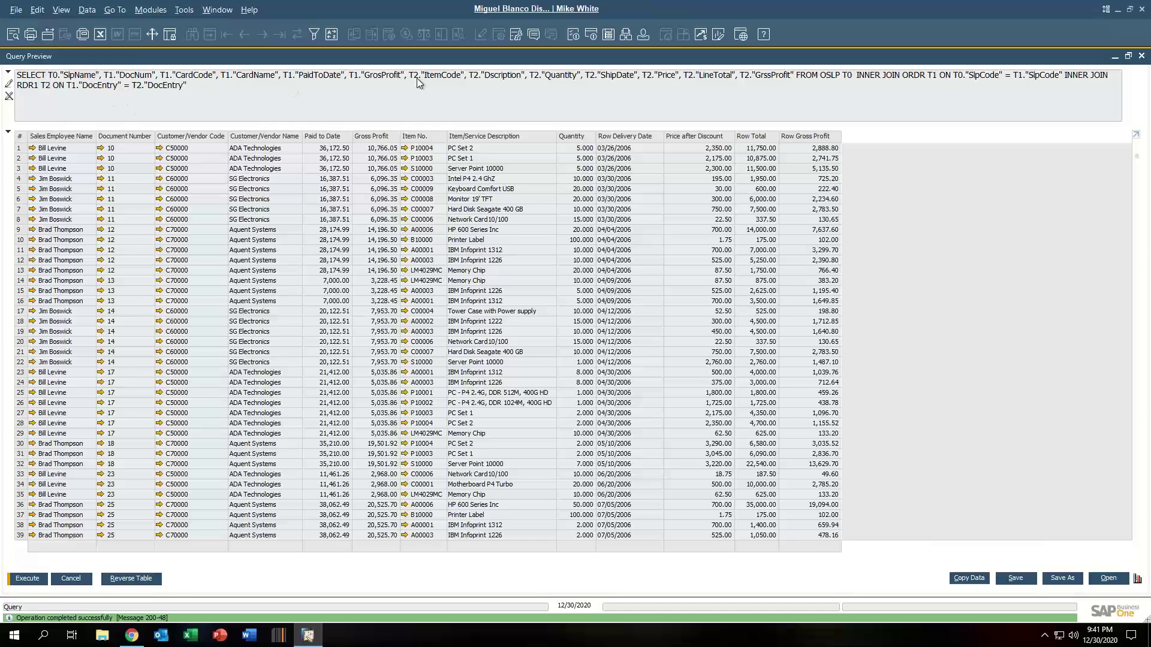
pyautogui.click(9, 74)
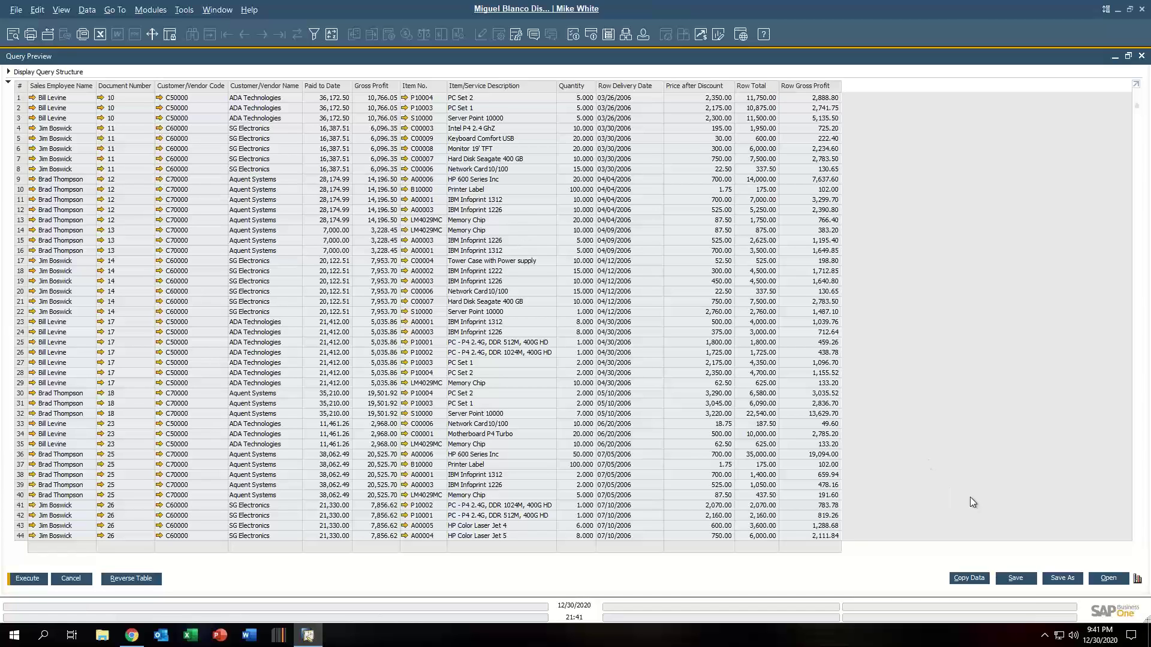
# Step: Save the query as "my test sales report" in the Sales category, and close the preview and Query Generator
pyautogui.click(1062, 579)
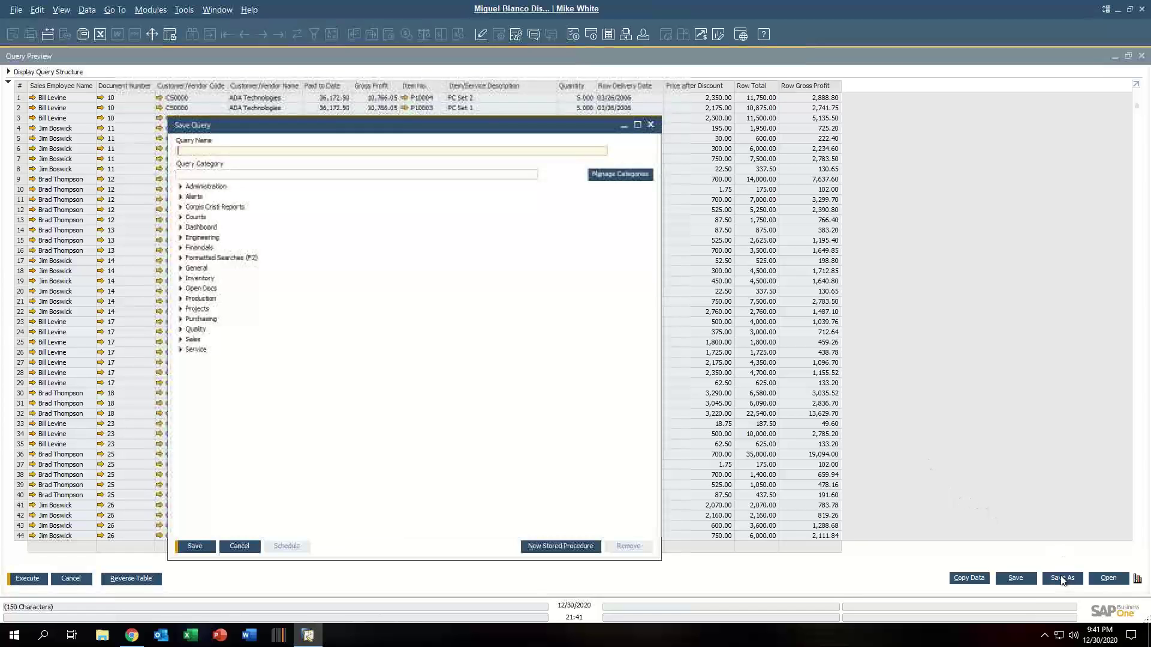
pyautogui.click(193, 340)
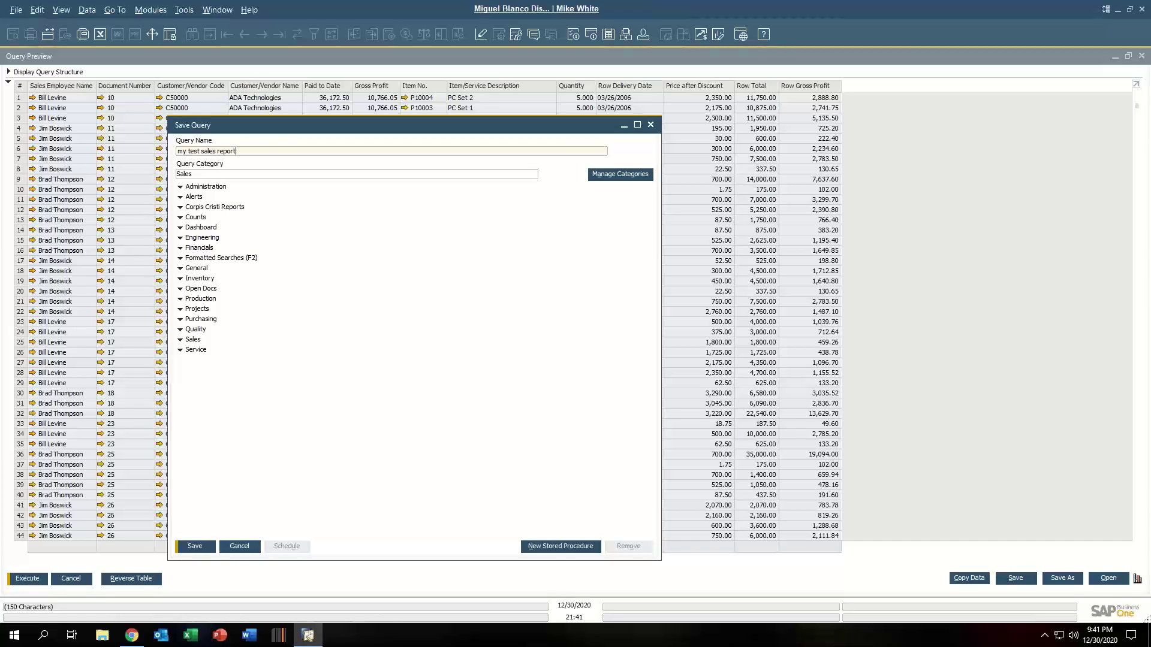
pyautogui.click(204, 548)
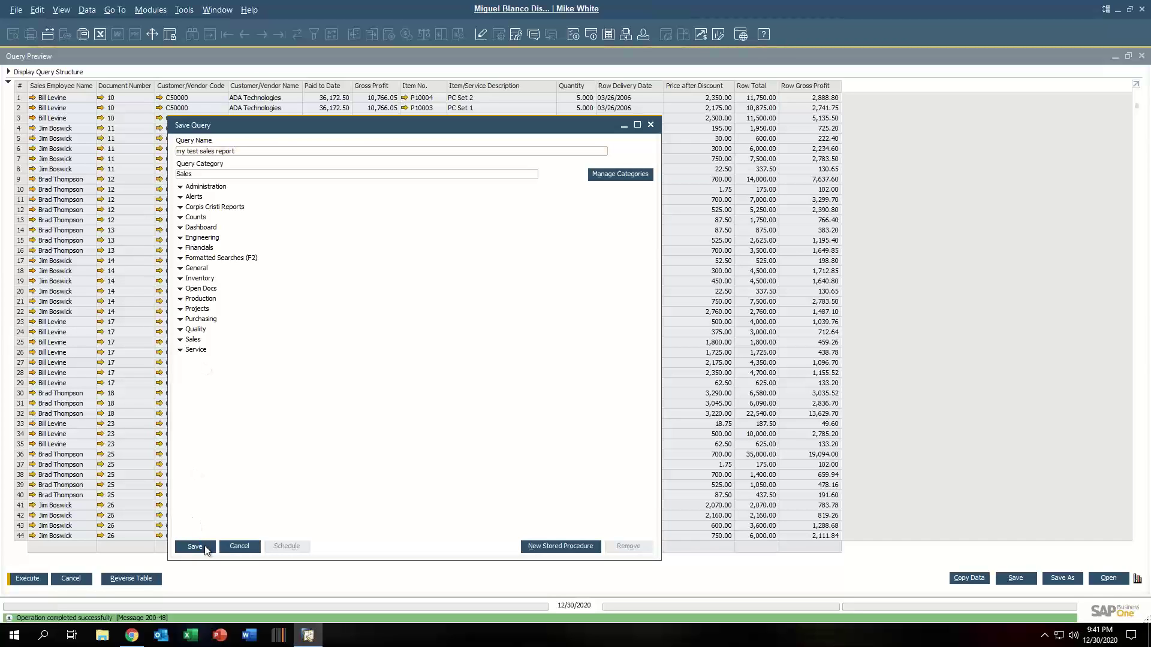
pyautogui.click(78, 580)
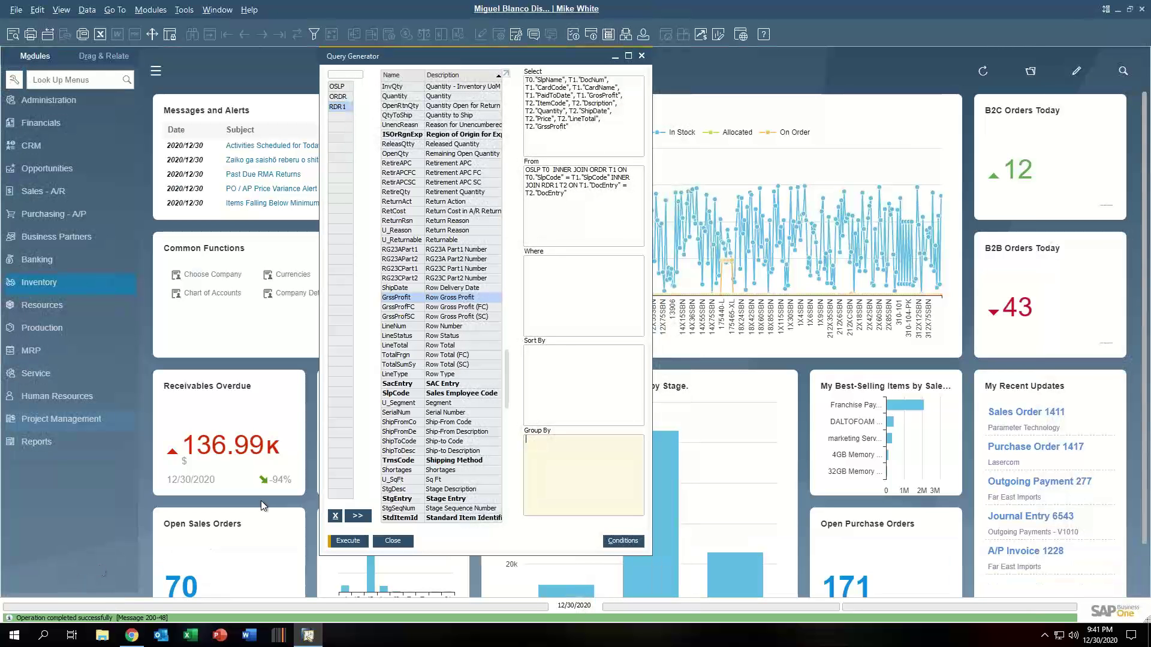
pyautogui.click(395, 541)
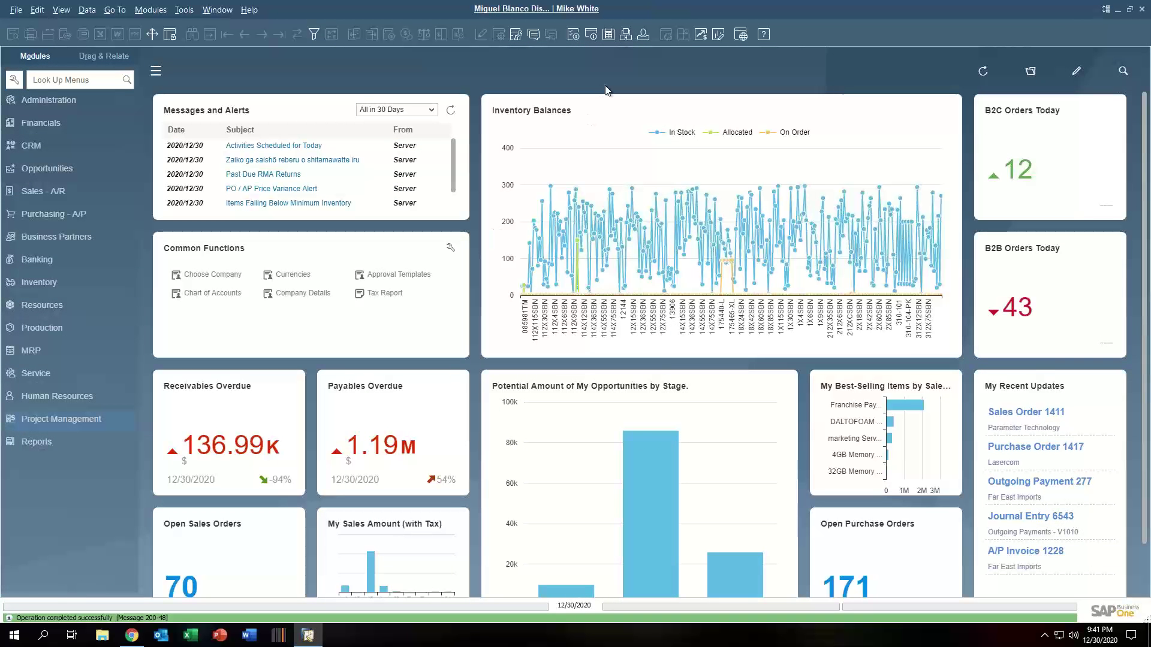
# Step: Select "my test sales report" from the Sales category in Query Manager and create a user report from it with the User Report (System) template
pyautogui.click(517, 37)
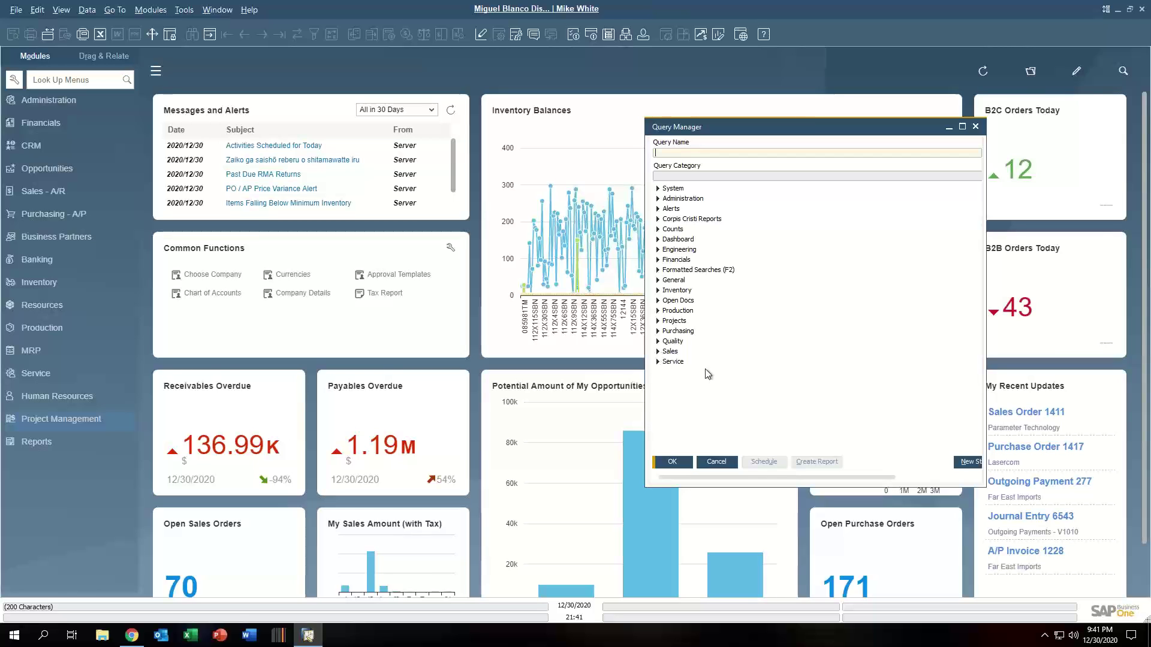
pyautogui.click(658, 352)
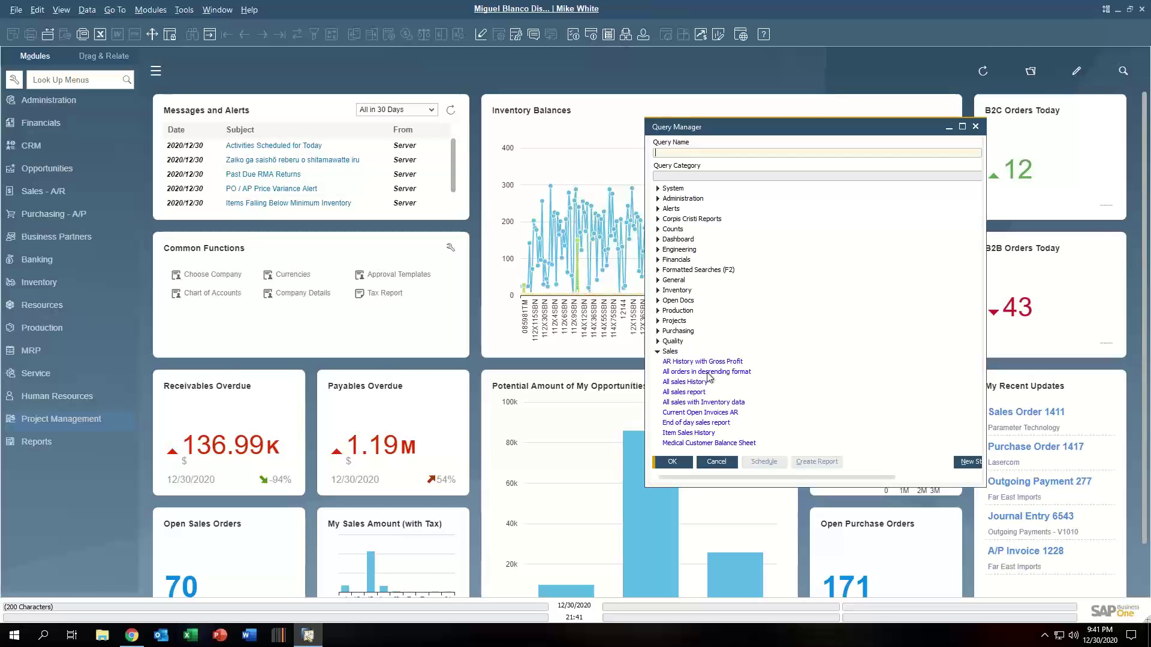
pyautogui.scroll(-2, 708, 376)
pyautogui.scroll(-6, 708, 377)
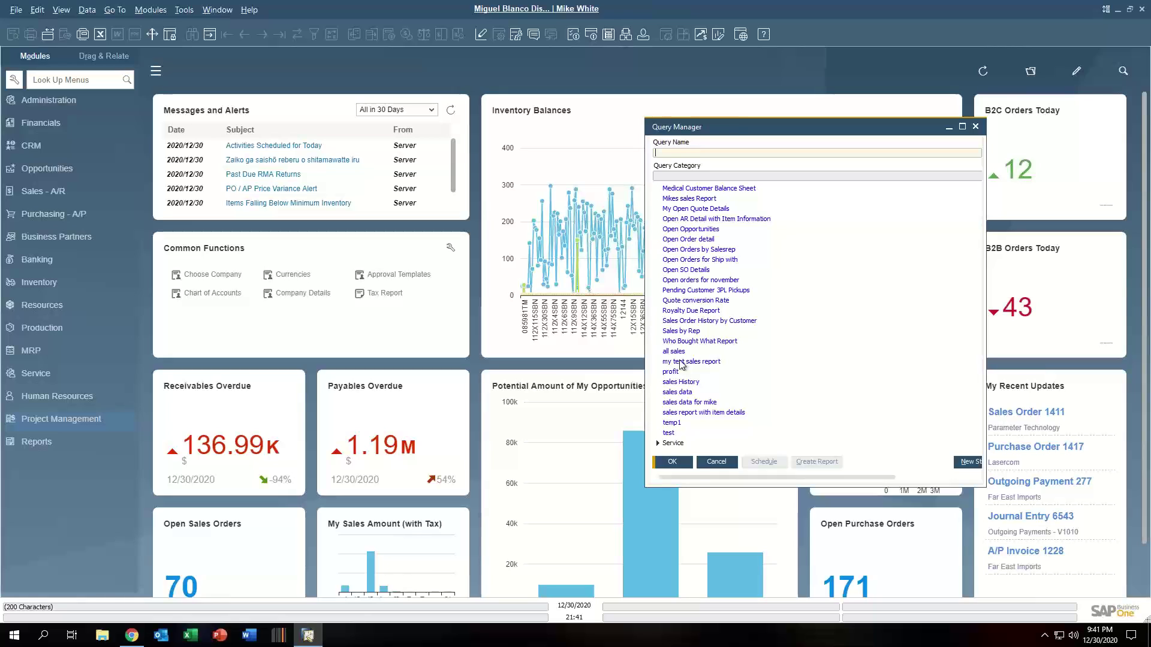
pyautogui.click(682, 362)
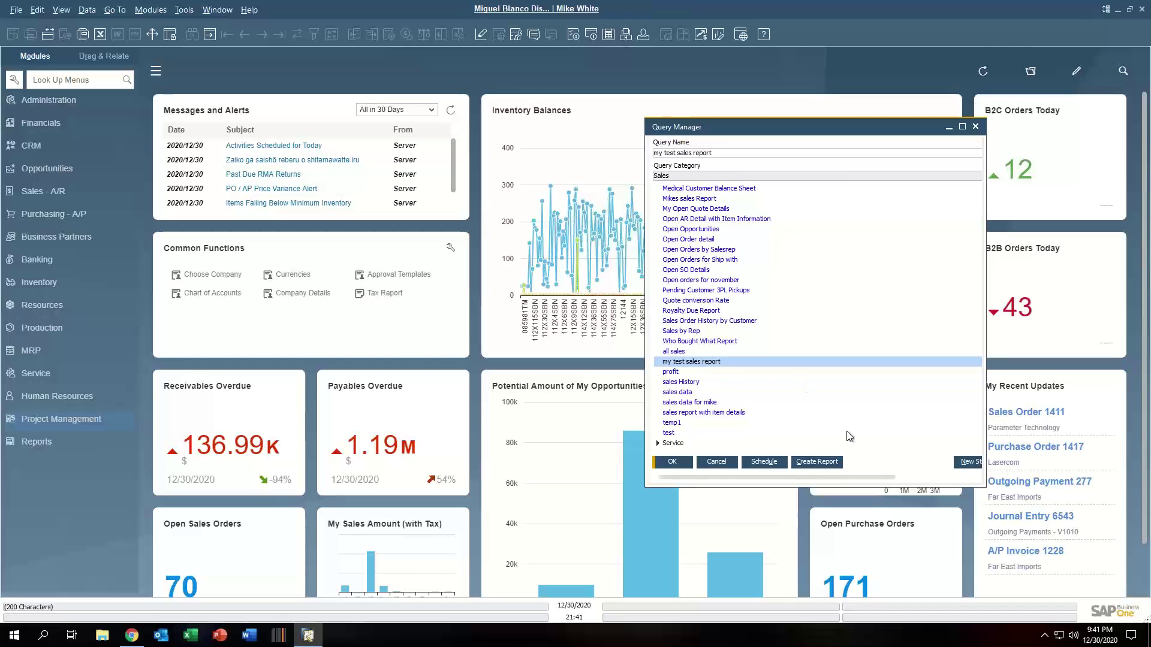
pyautogui.click(822, 465)
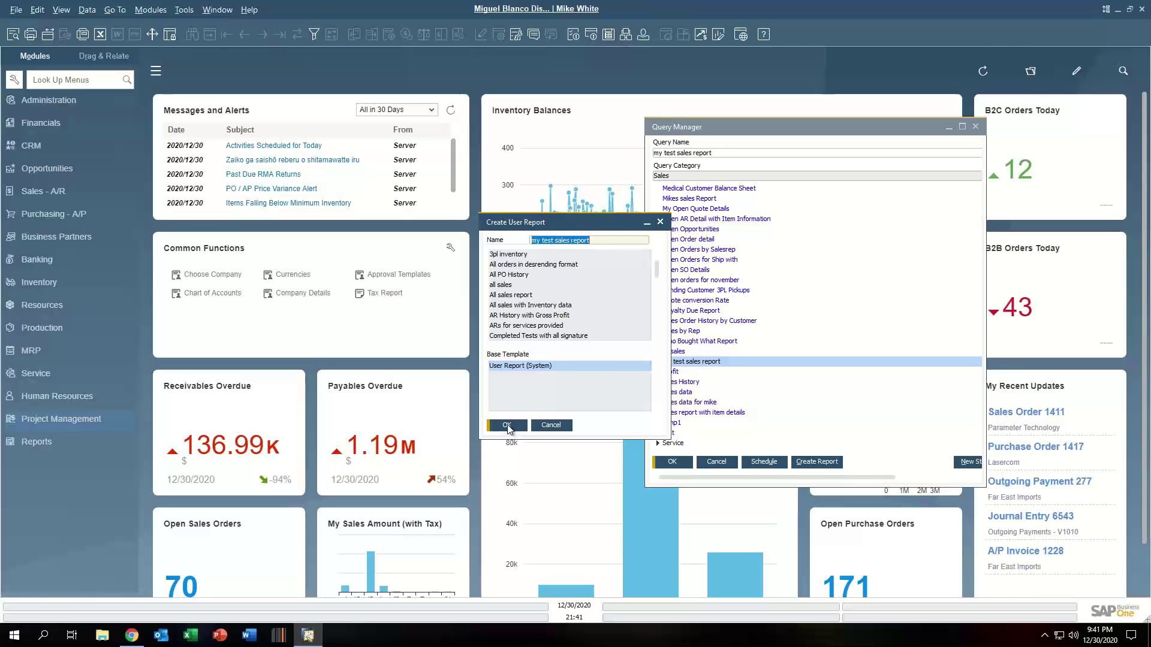
pyautogui.click(509, 427)
# Step: Try scheduling "my test sales report" to run weekly on Fridays, cancel the schedule, and close Query Manager
pyautogui.click(764, 462)
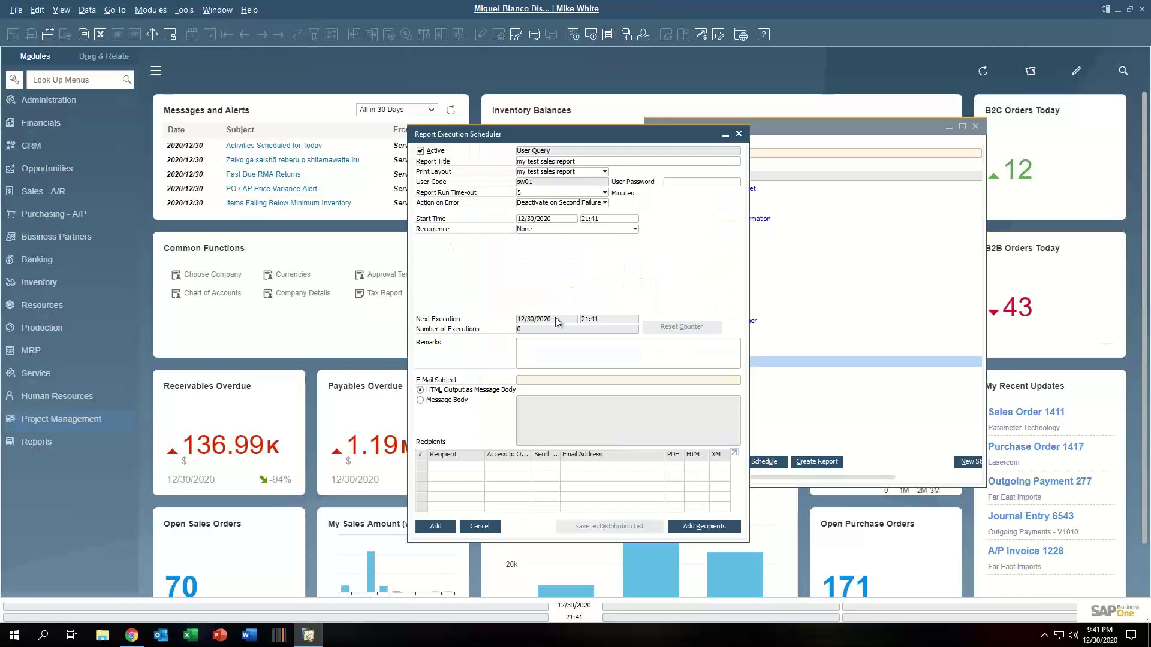
pyautogui.click(545, 230)
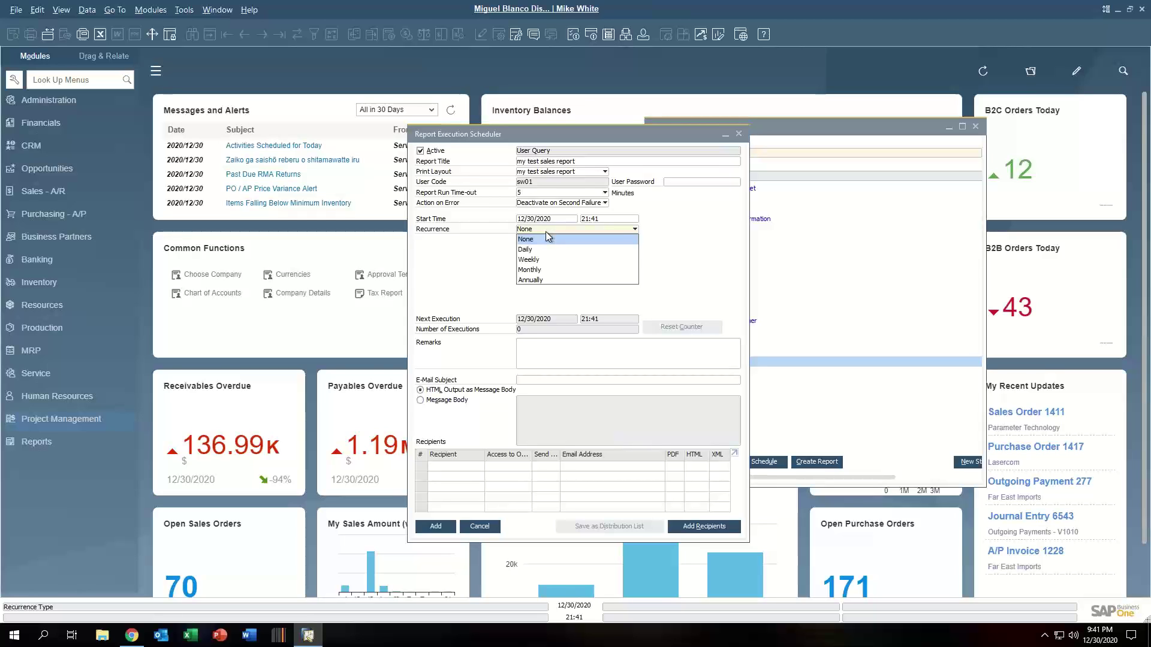
pyautogui.click(541, 259)
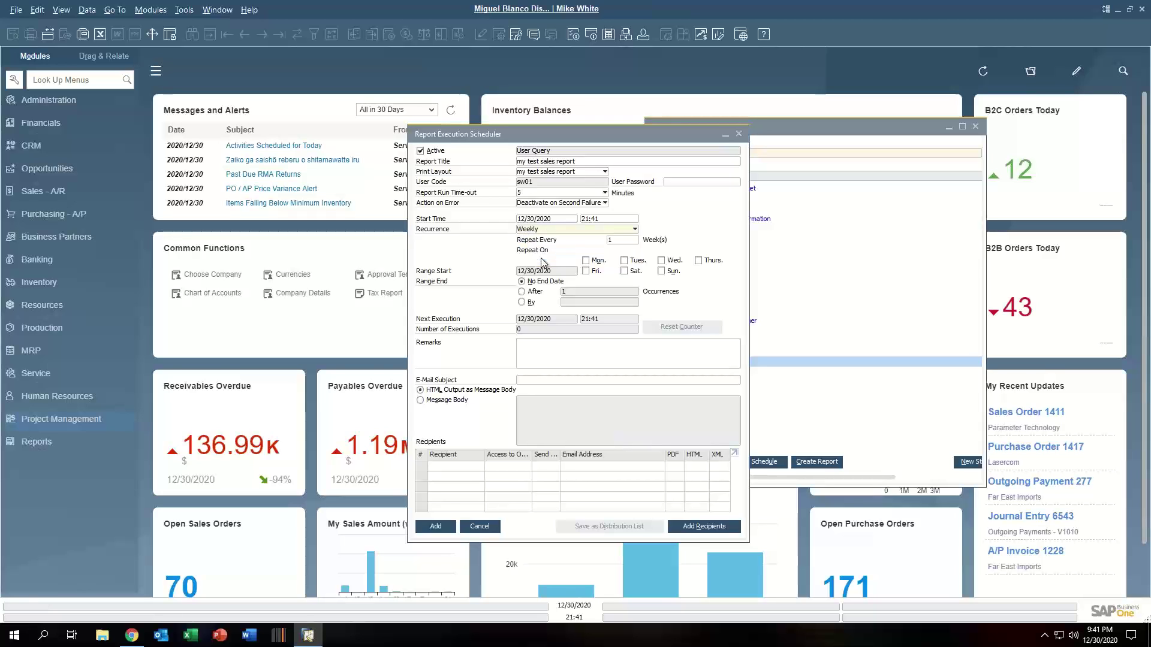
pyautogui.click(585, 271)
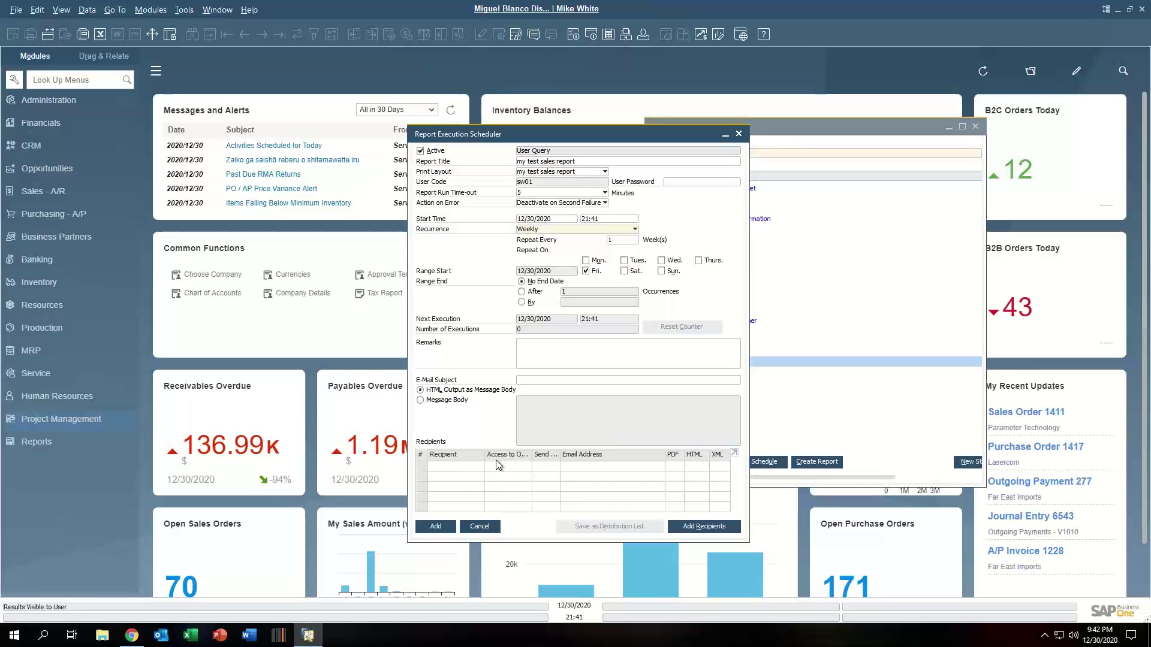
pyautogui.click(484, 527)
pyautogui.click(711, 466)
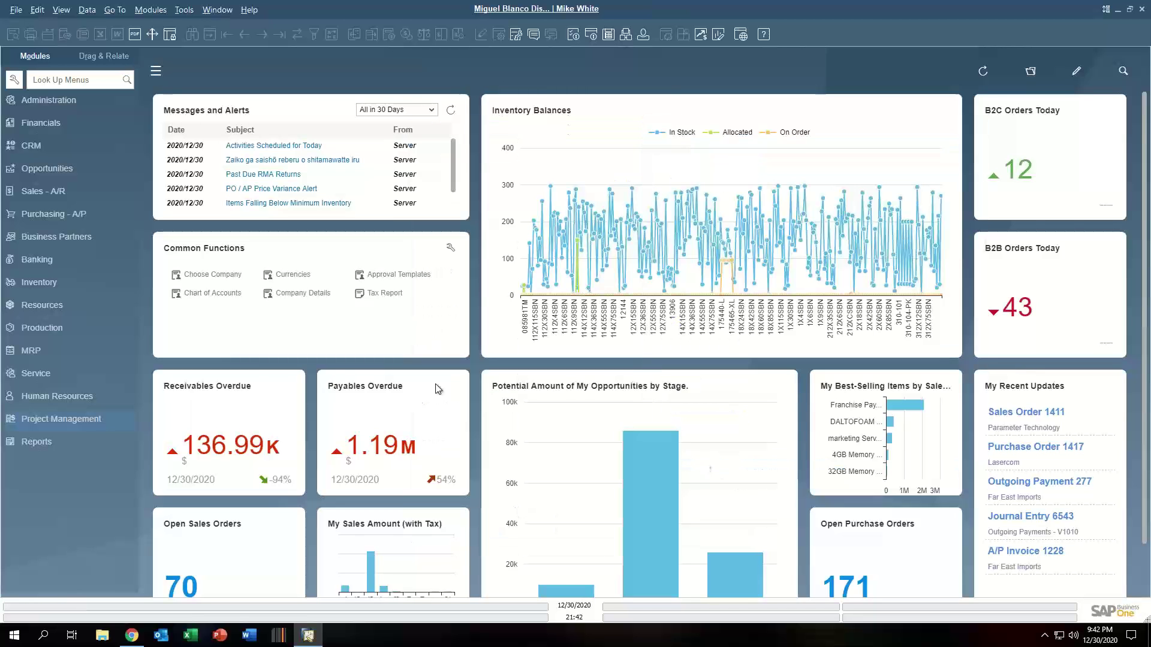